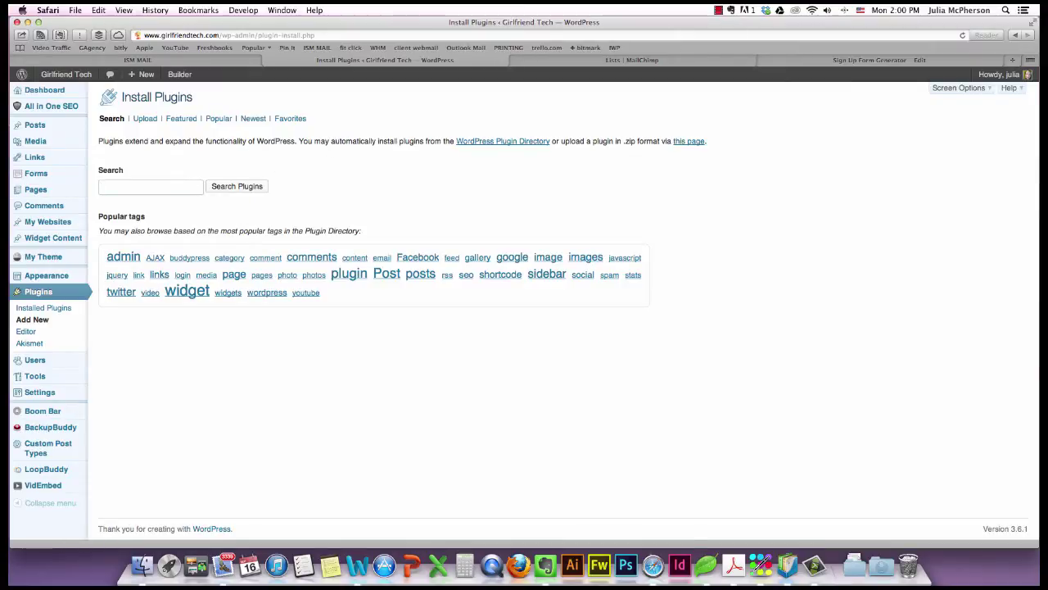
Search the plugin directory for 'magic action boxes'.
text(magic actiomn)
key(BackSpace)
text(n bl)
click(234, 187)
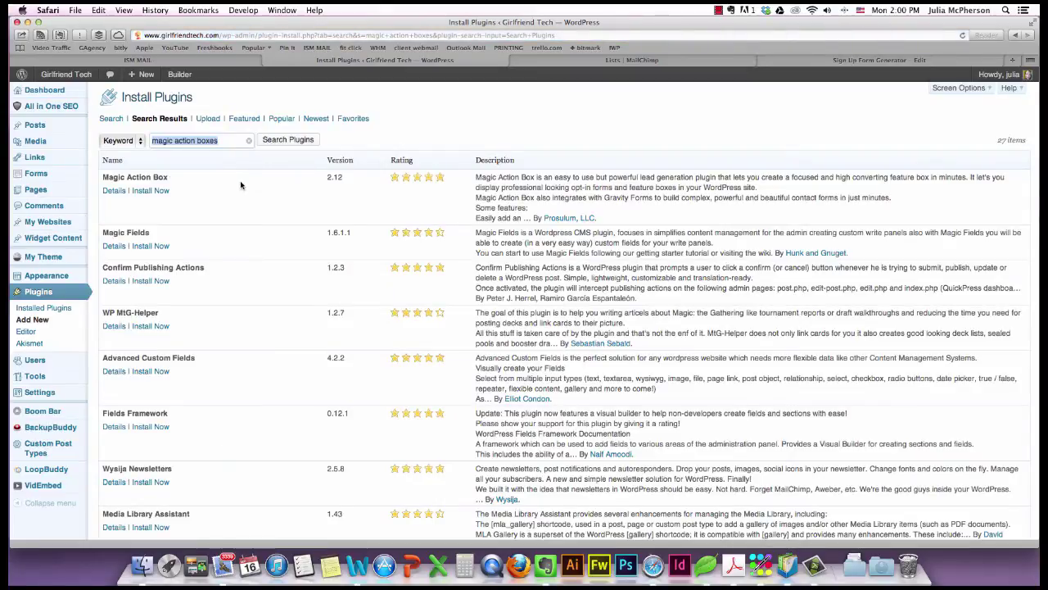
Install the Magic Action Box plugin, confirm, and activate it.
click(158, 195)
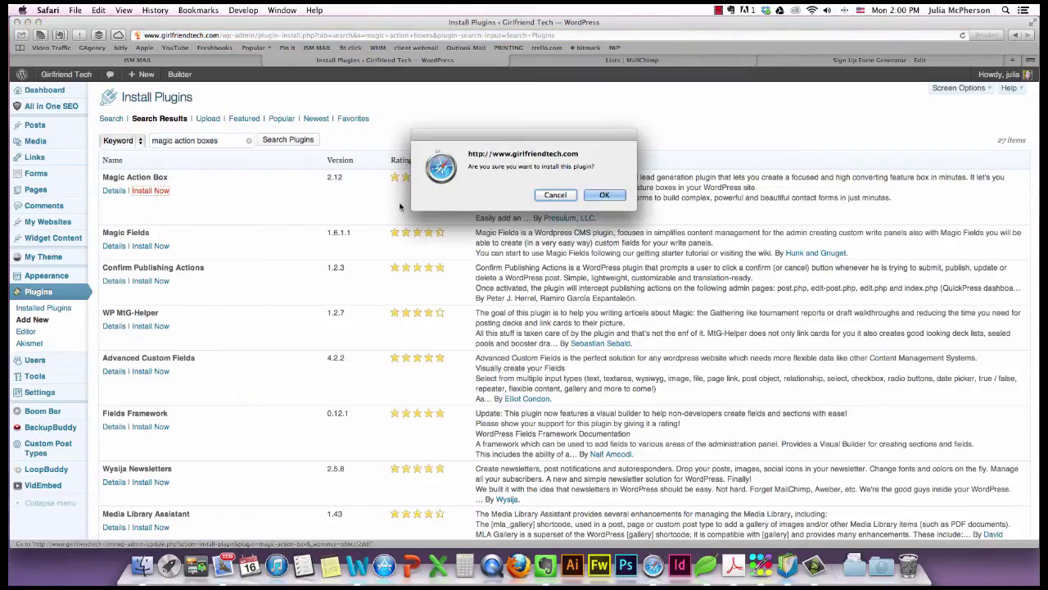
key(Return)
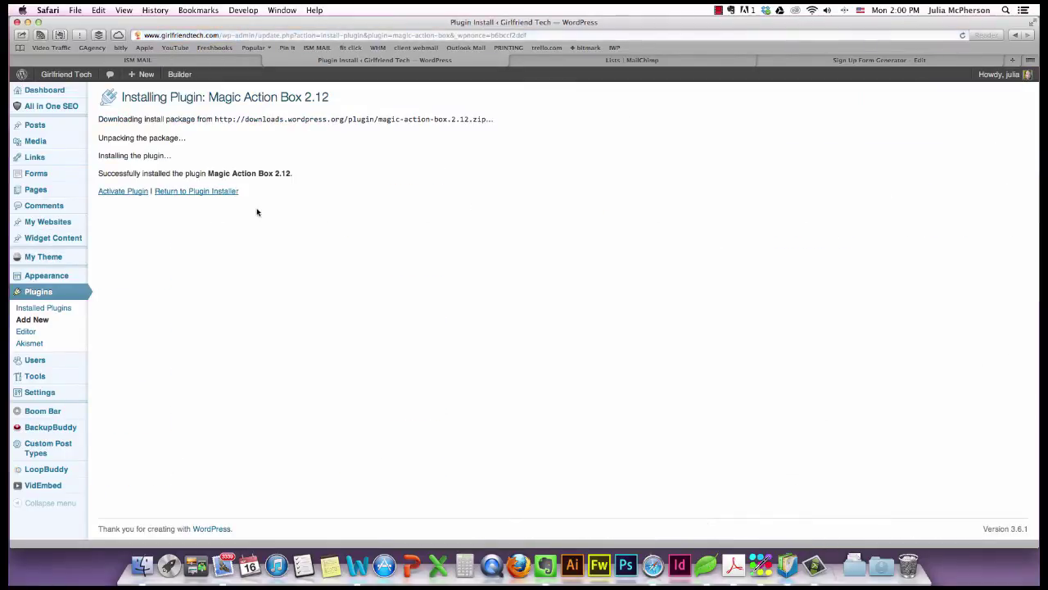
click(123, 190)
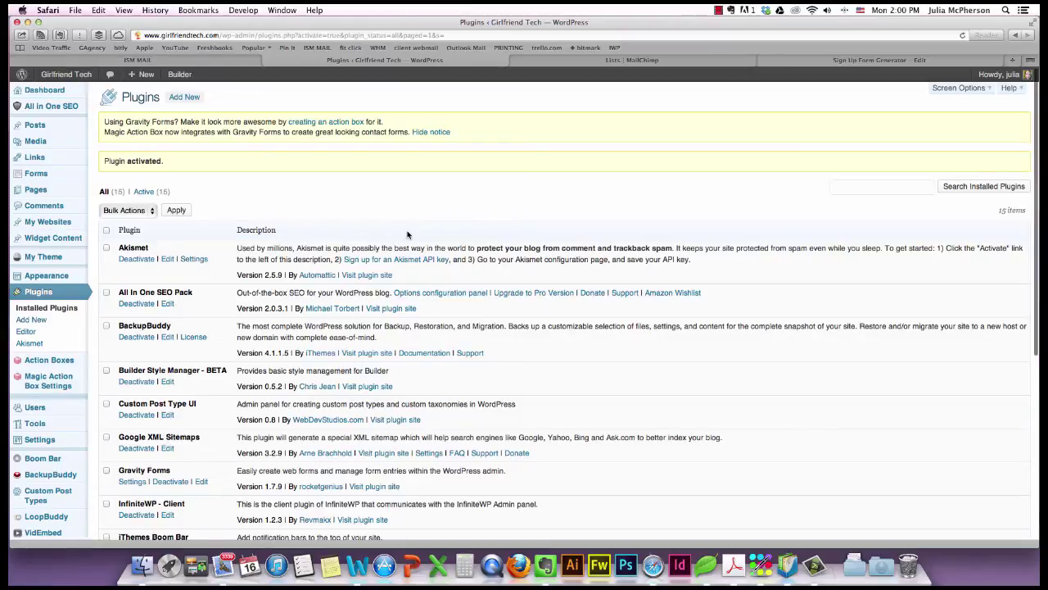
Check the Plugins page and bring up the Action Boxes submenu in the admin sidebar.
scroll(407, 234, down, 1)
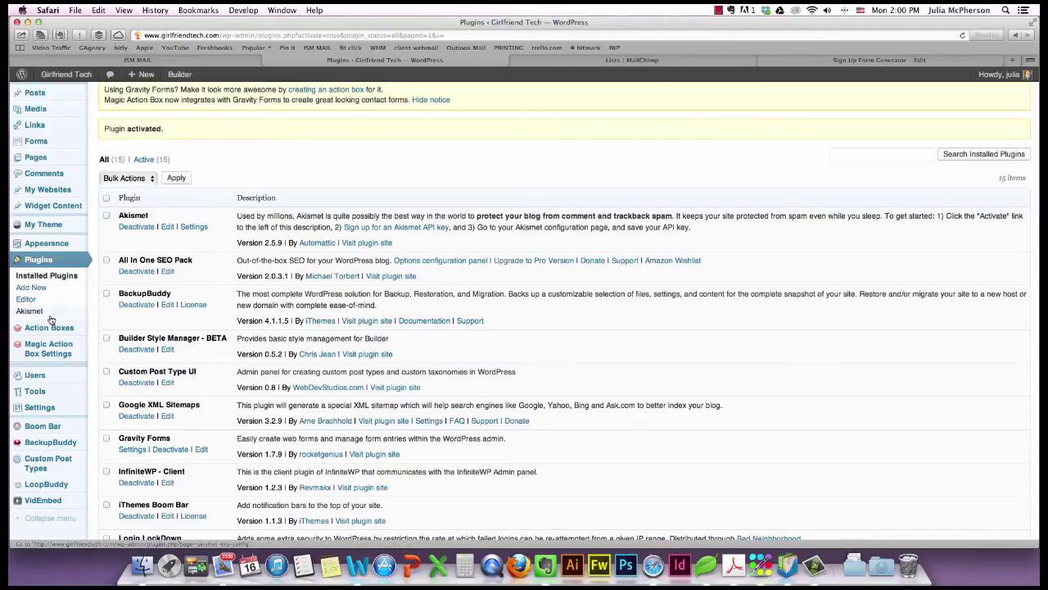
mouse_move(48, 331)
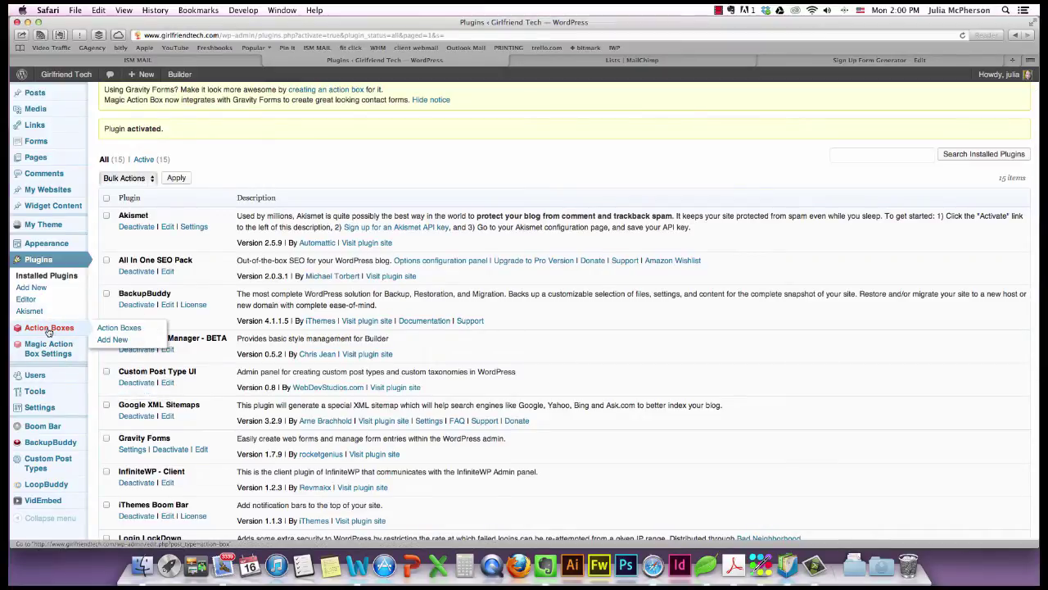
mouse_move(50, 349)
Edit 'New Optin for MC' and set its style to Pink after previewing Default, Dark and Royalty.
click(53, 331)
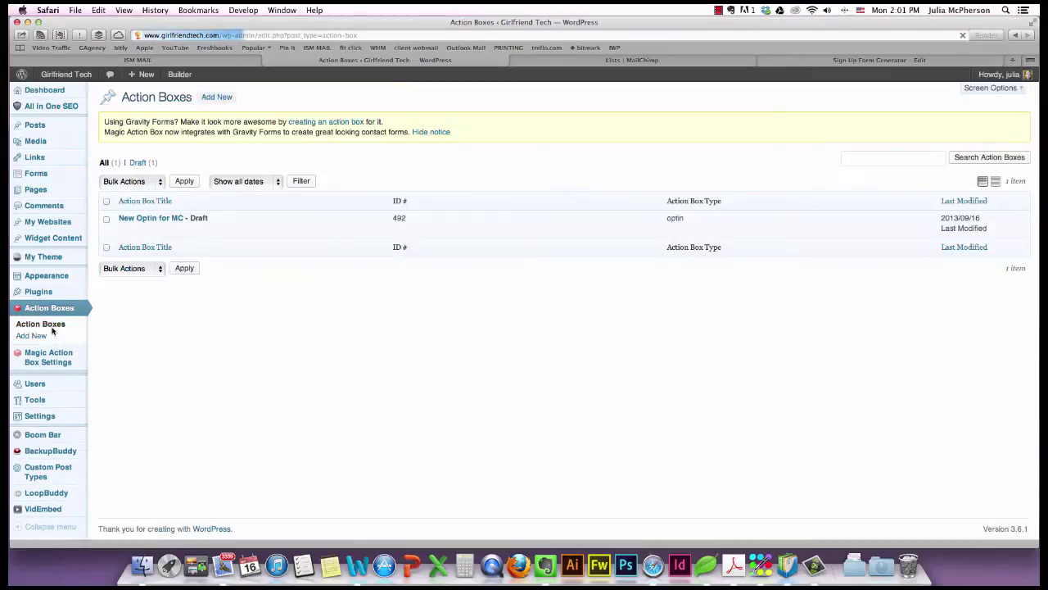
click(124, 231)
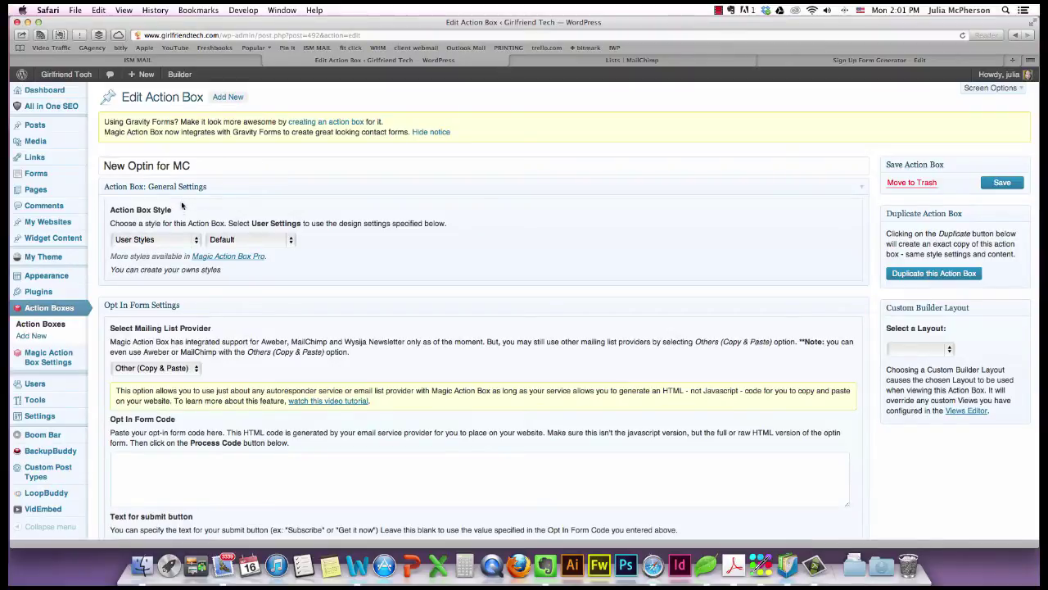
click(195, 242)
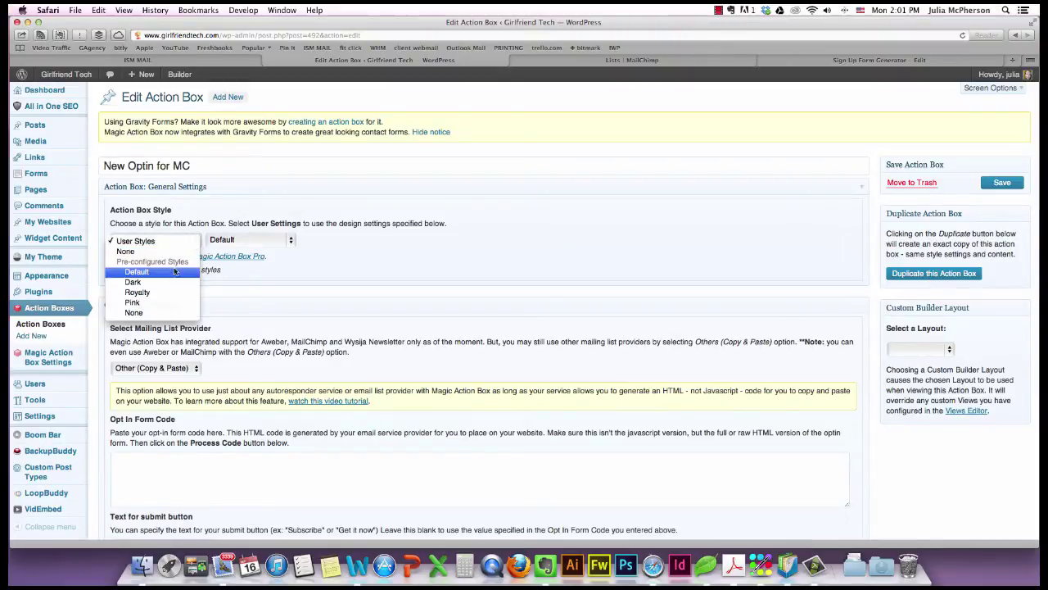
click(173, 275)
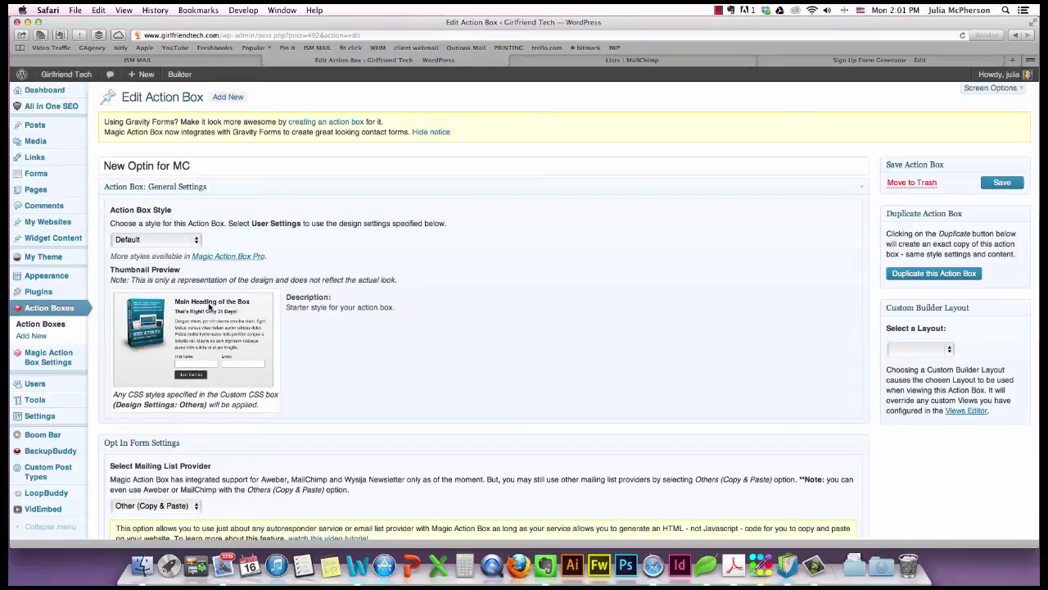
click(187, 242)
click(190, 250)
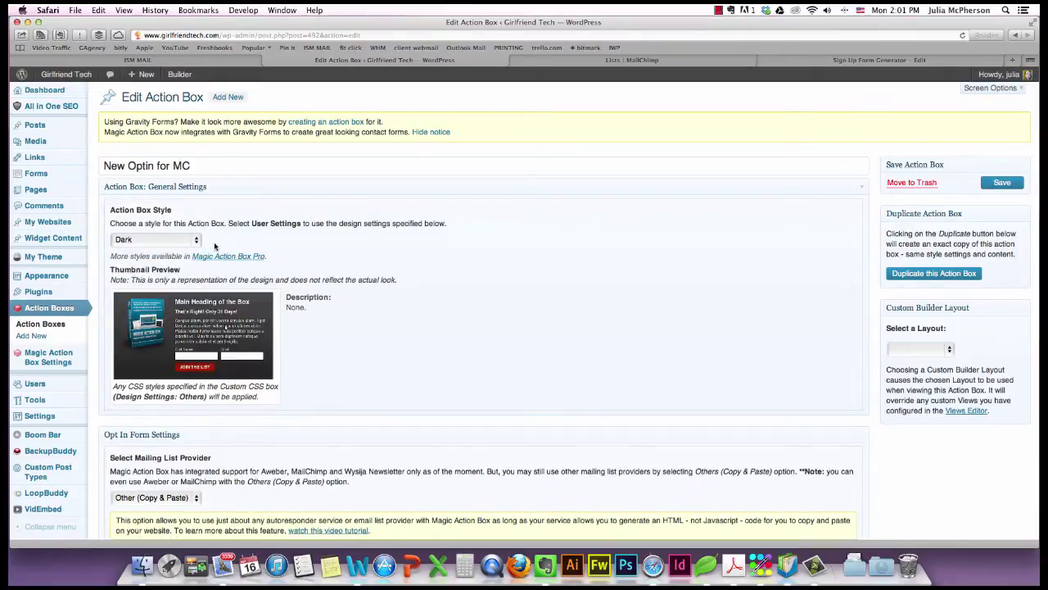
click(196, 241)
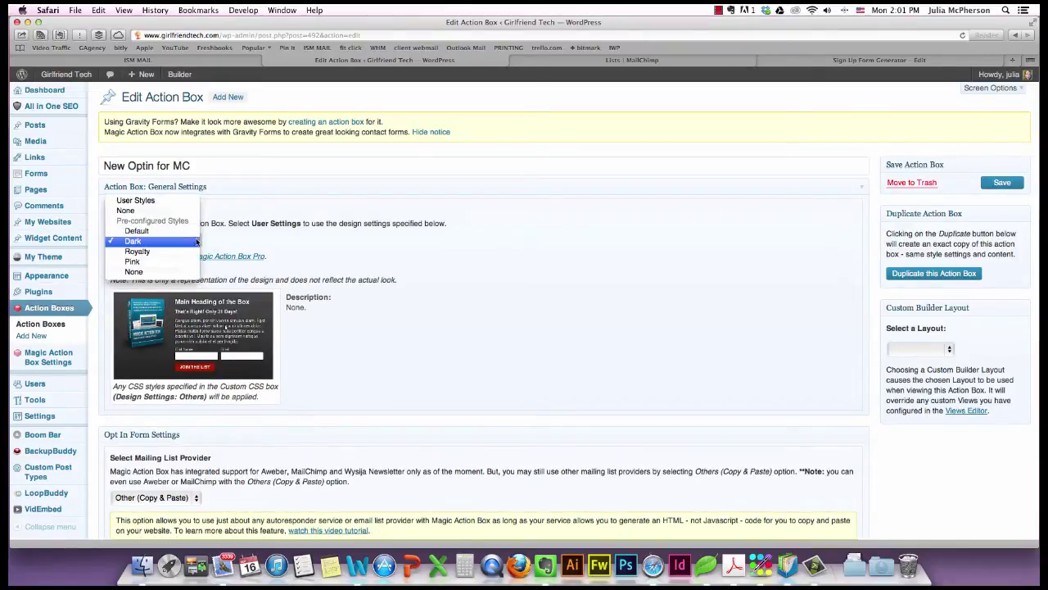
click(189, 252)
click(195, 243)
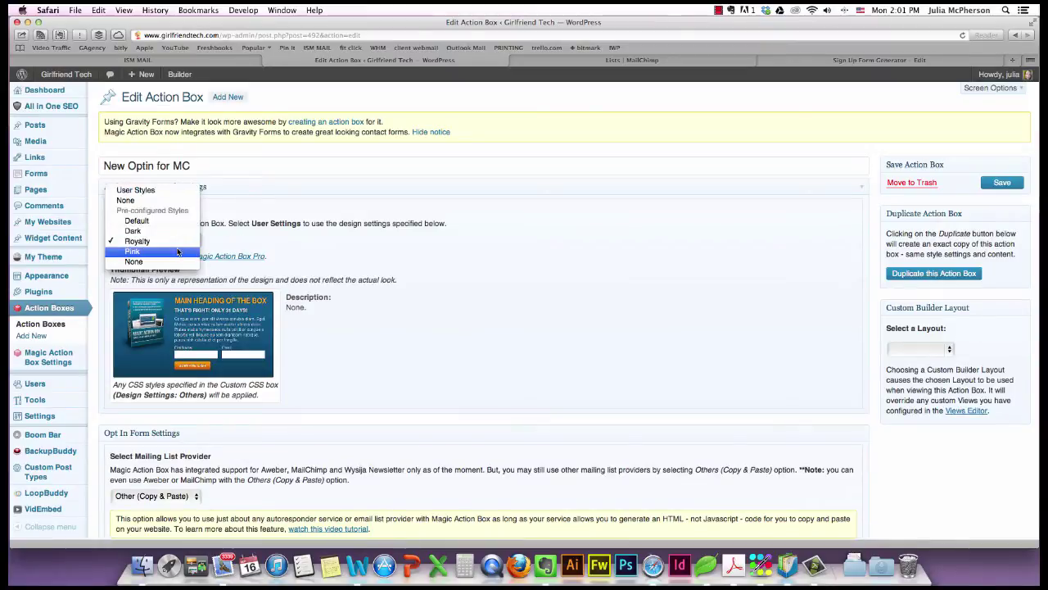
click(177, 252)
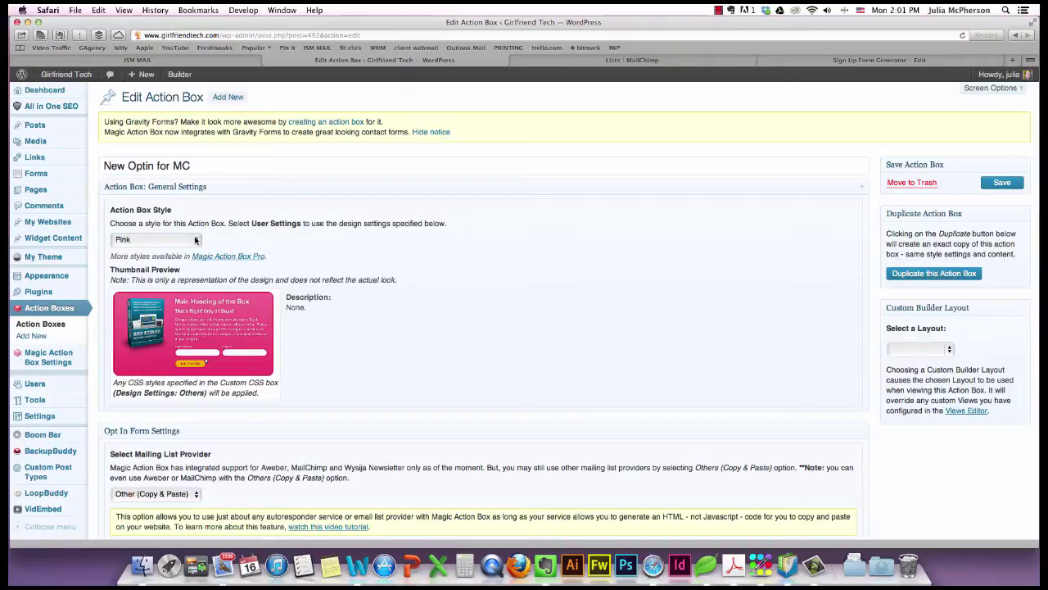
Keep Other (Copy & Paste) as the action box's mailing list provider.
scroll(348, 263, down, 2)
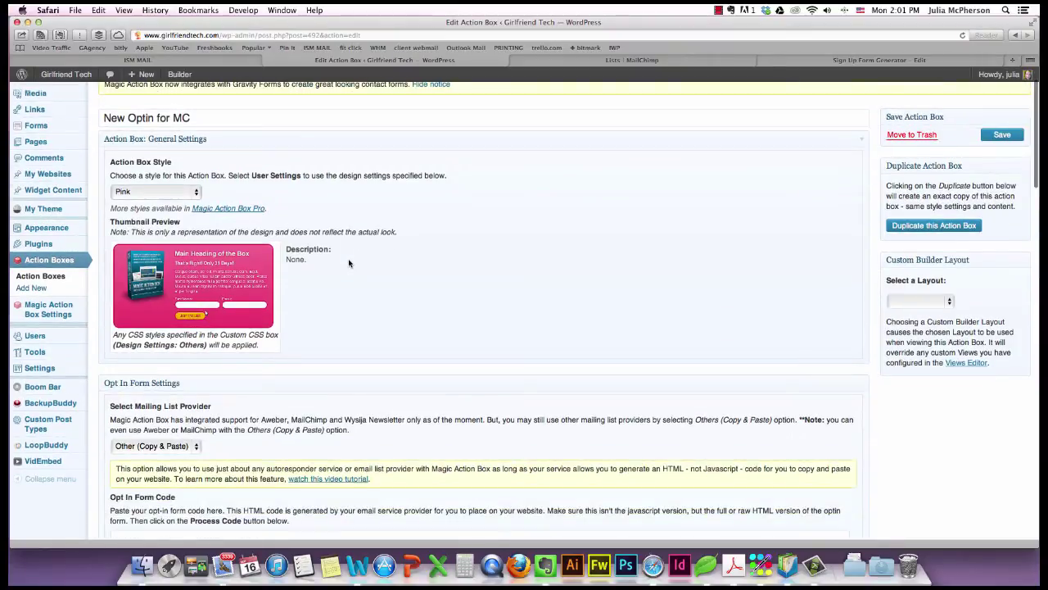
scroll(349, 263, down, 5)
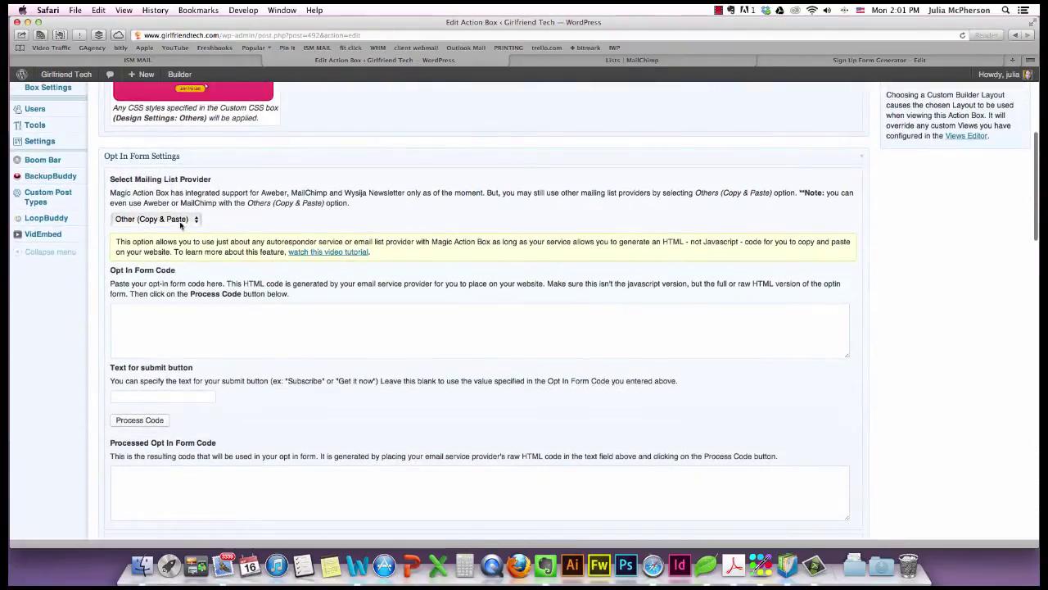
click(196, 219)
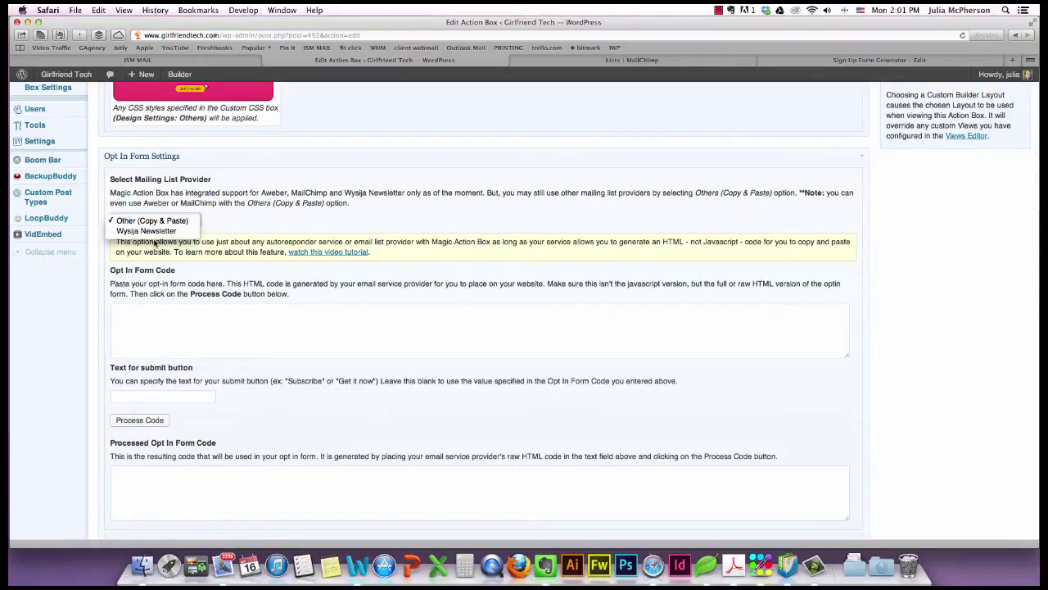
click(285, 234)
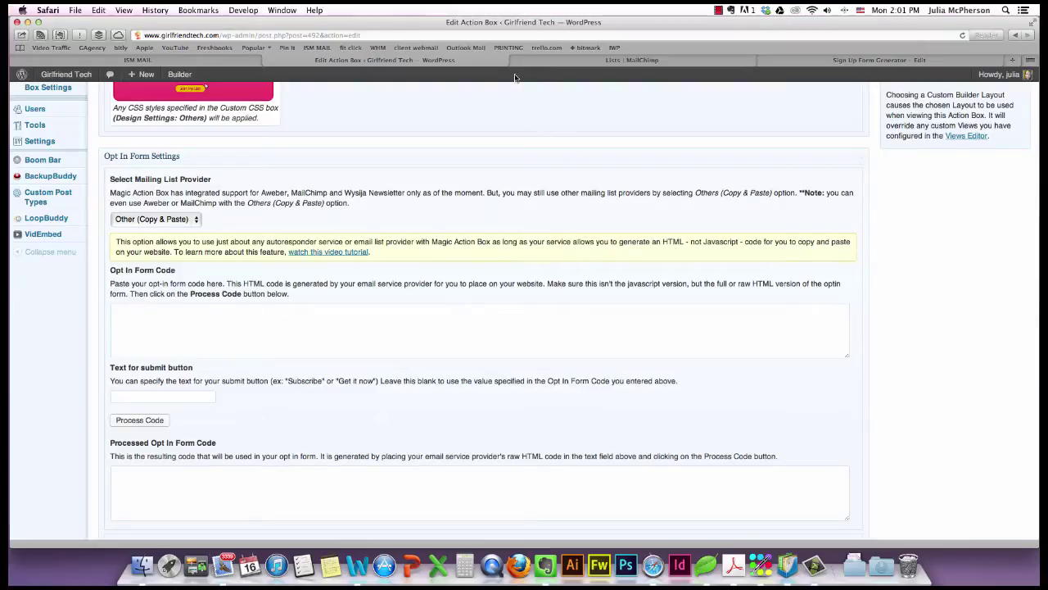
click(560, 62)
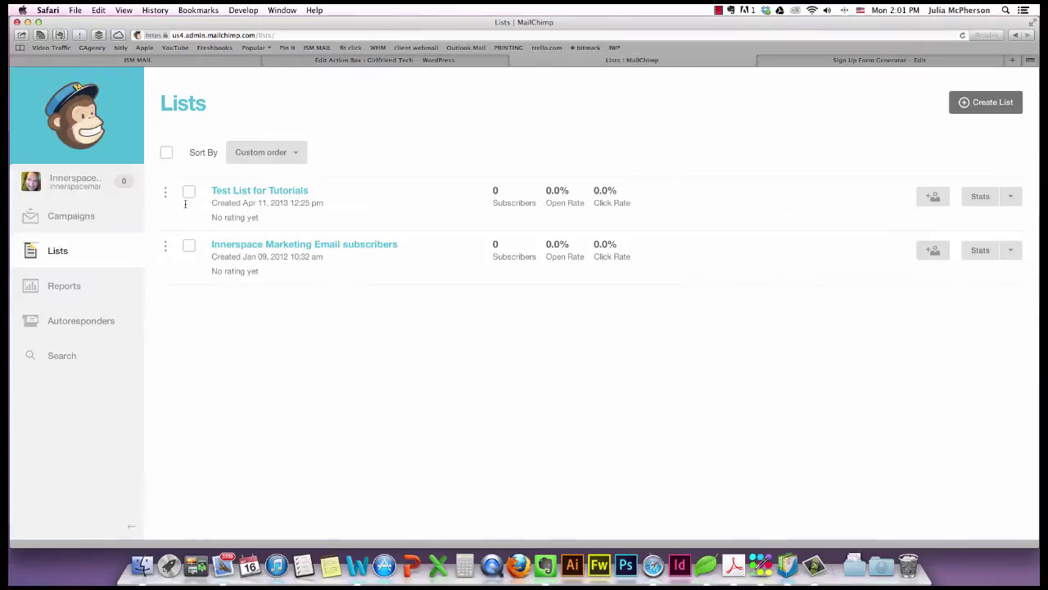
Open the embedded signup form options for Test List for Tutorials.
click(276, 191)
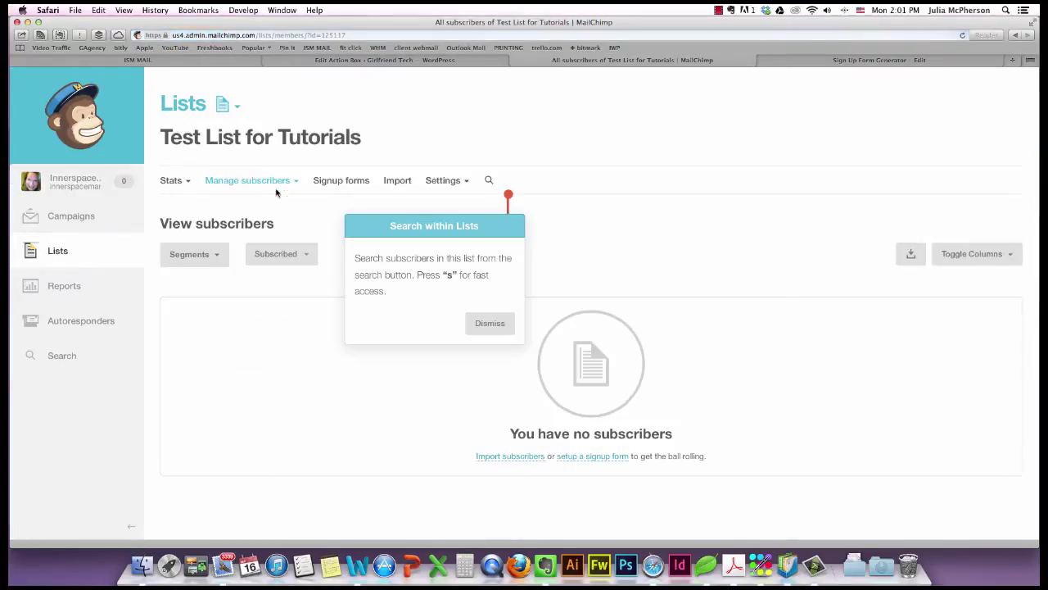
click(508, 197)
click(350, 185)
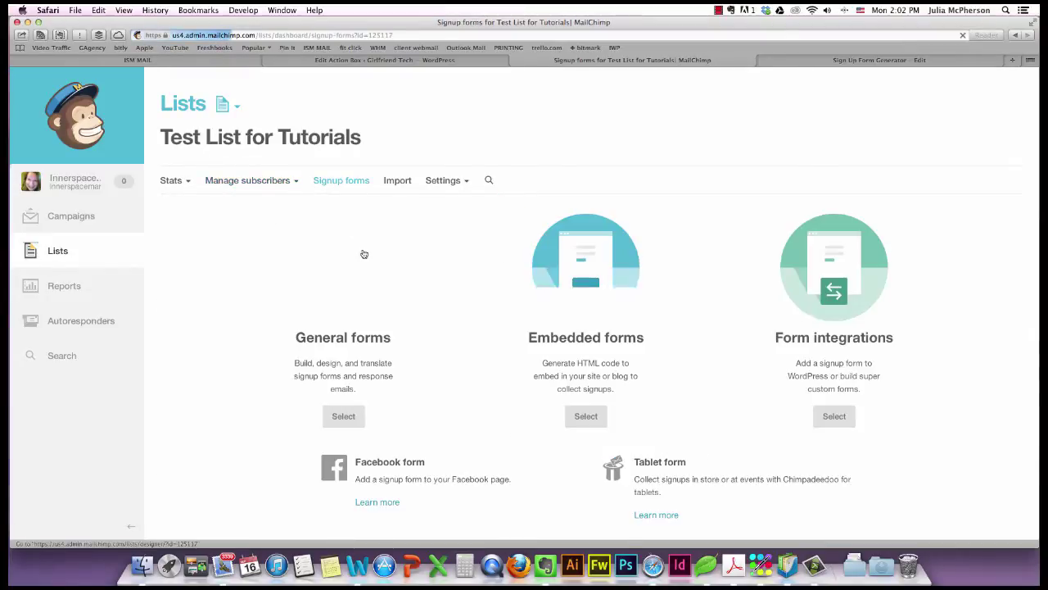
click(567, 259)
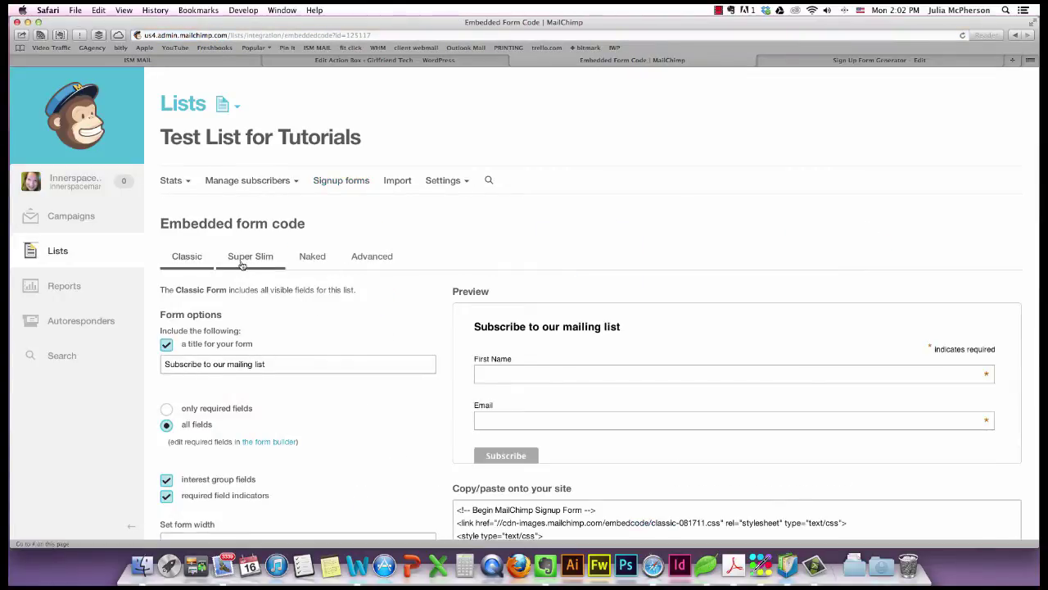
Choose the Naked form with only required fields and select its embed code.
click(318, 259)
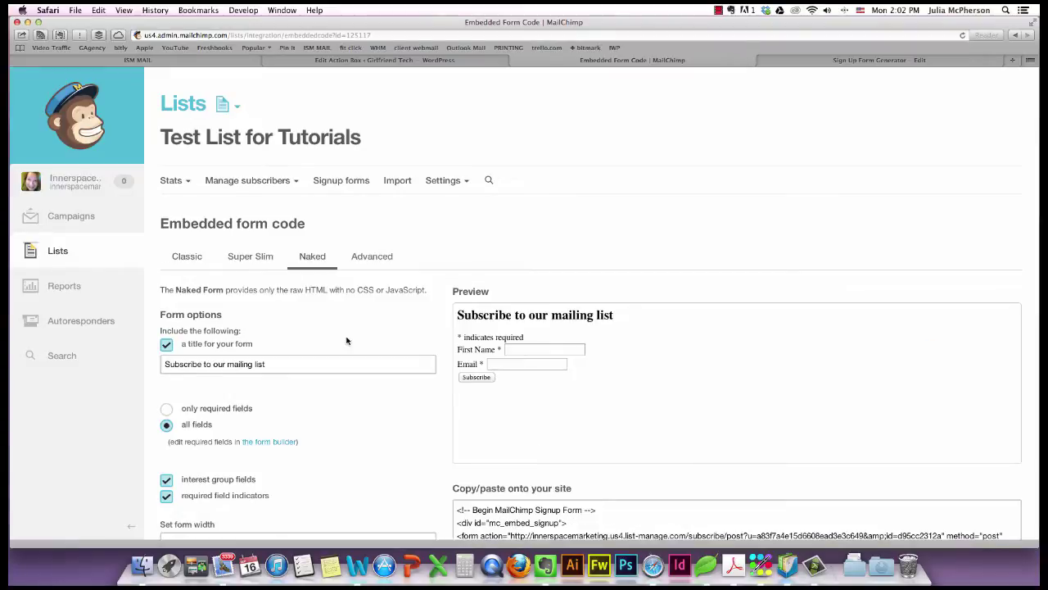
scroll(347, 341, down, 3)
click(167, 312)
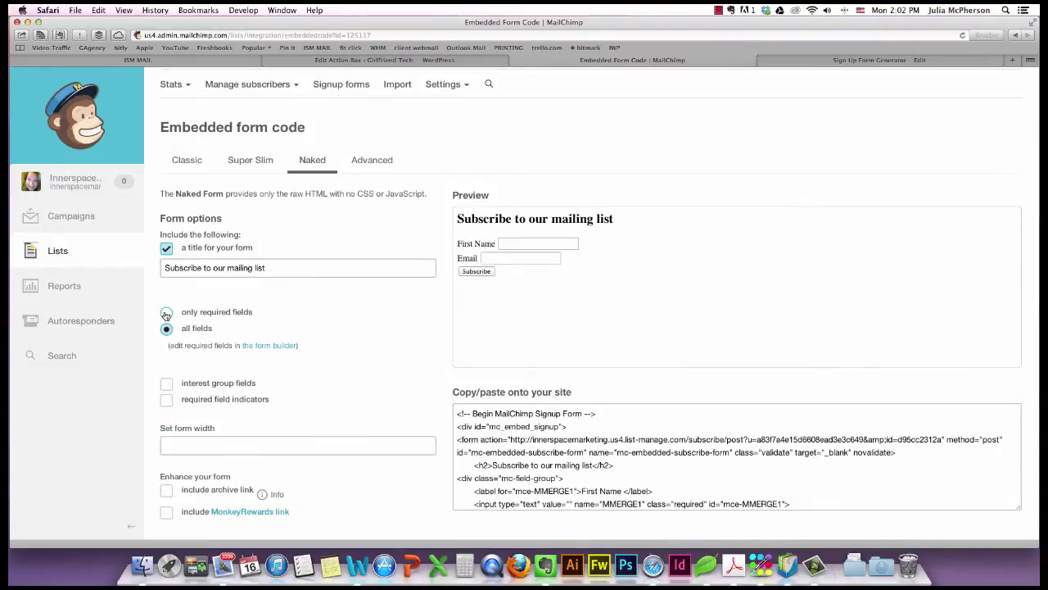
drag(463, 416, 680, 550)
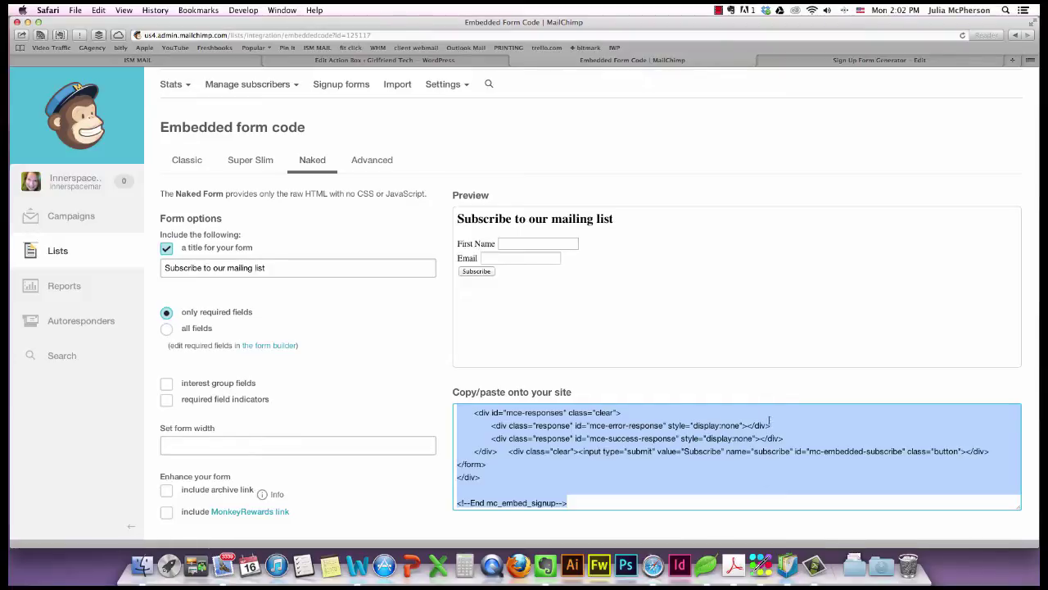
click(450, 63)
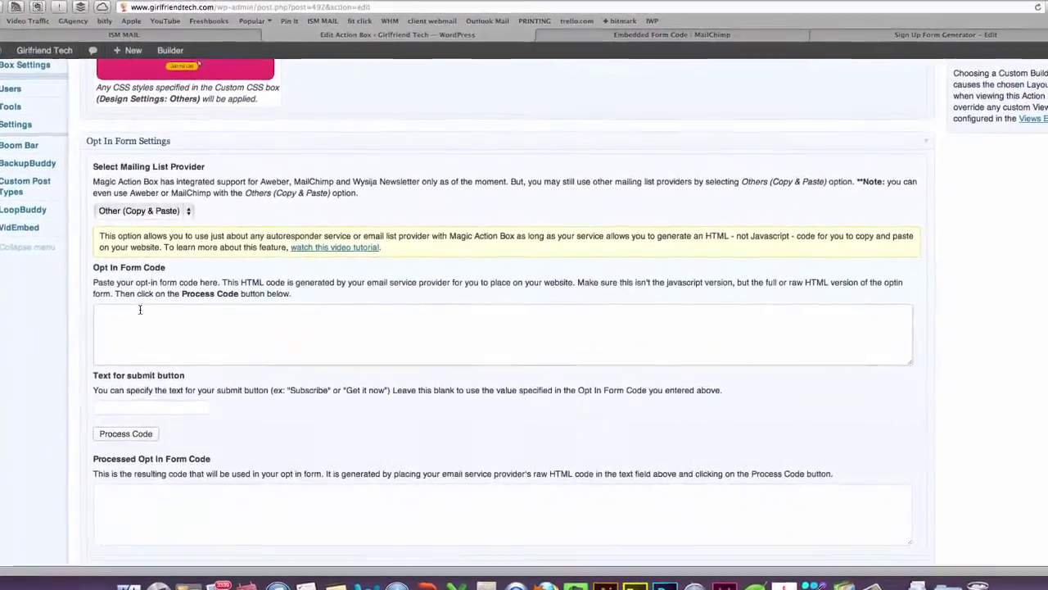
Paste the MailChimp code into Opt In Form Code, set submit text 'Get It Now!', and process it.
click(146, 308)
key(super+v)
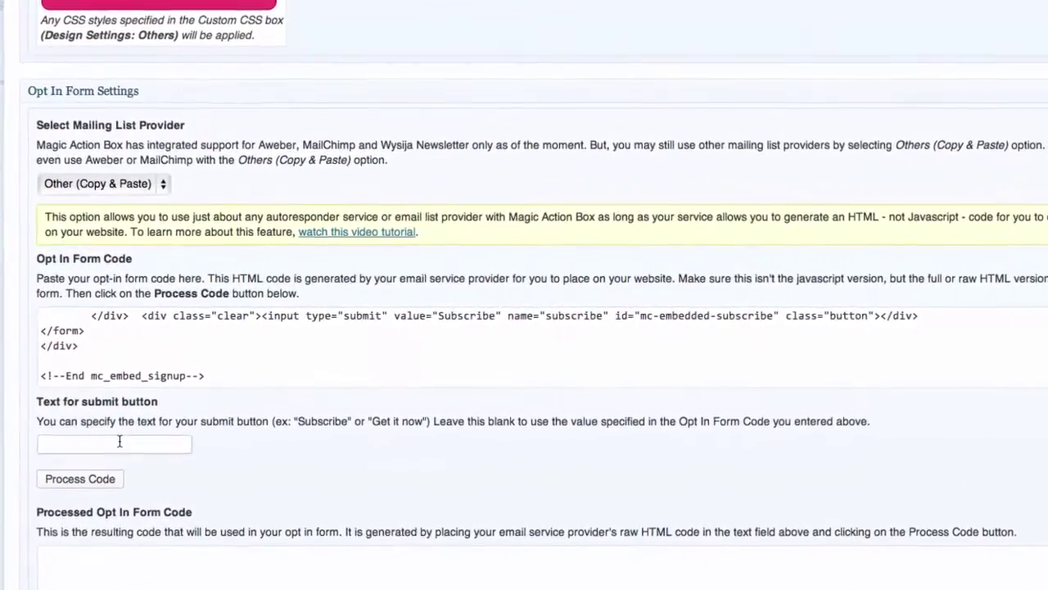
click(115, 445)
text(Ge)
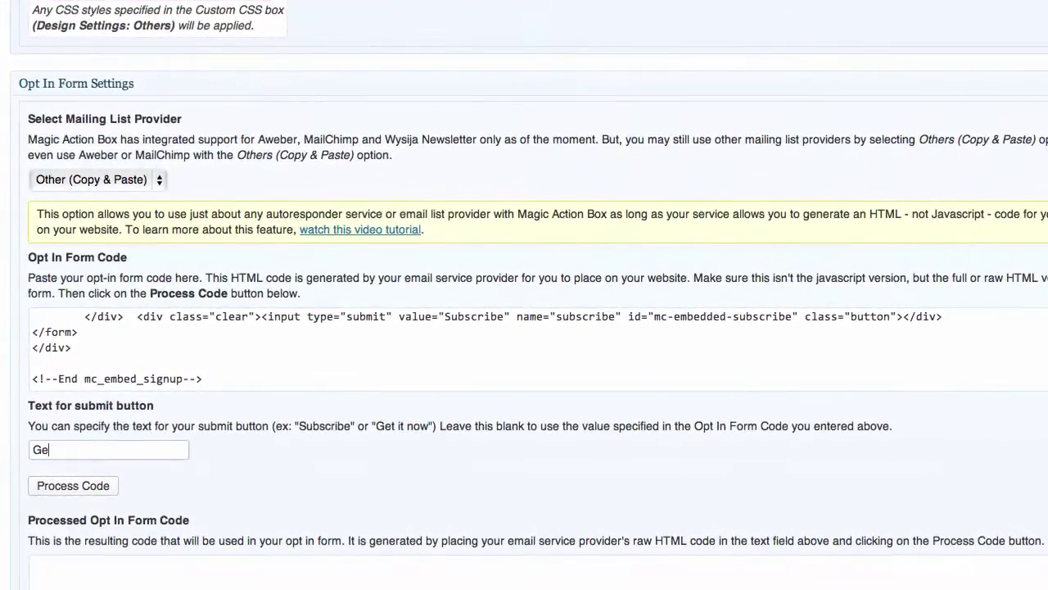
text(t It Now!)
click(71, 487)
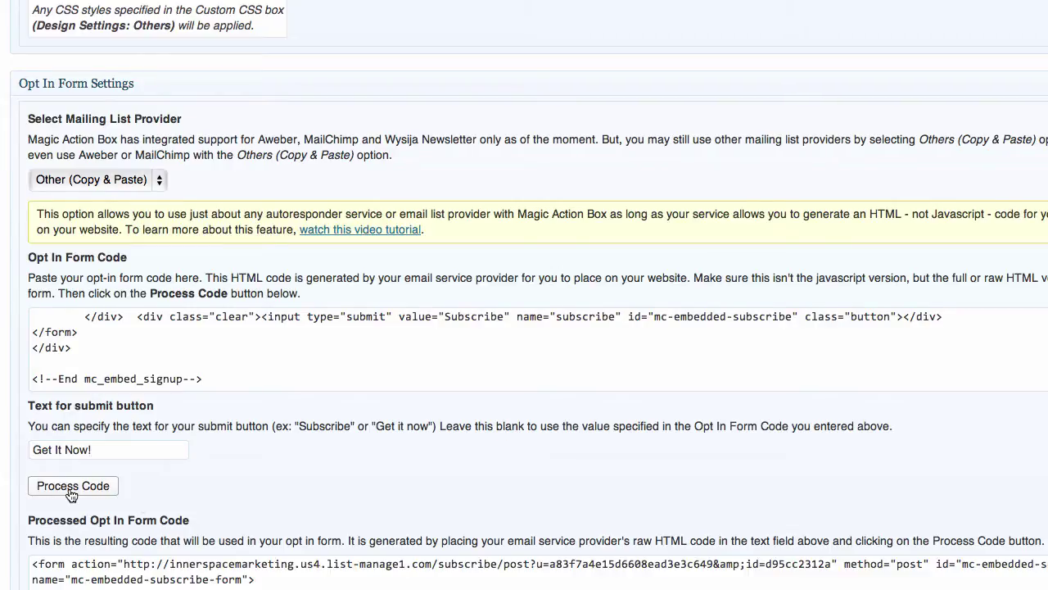
scroll(501, 534, down, 5)
scroll(502, 534, up, 3)
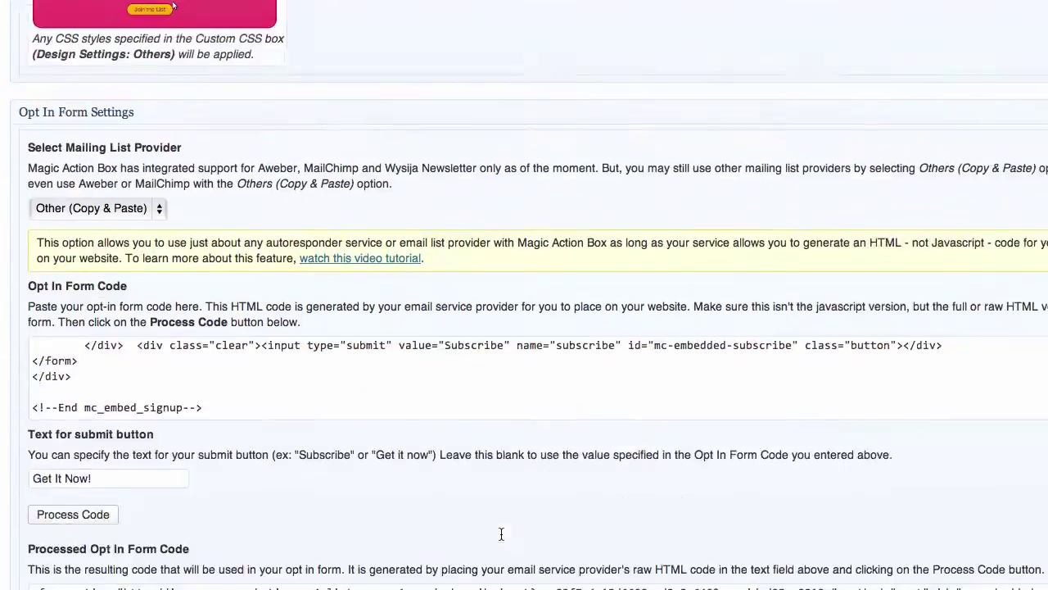
scroll(501, 534, up, 2)
scroll(501, 534, down, 10)
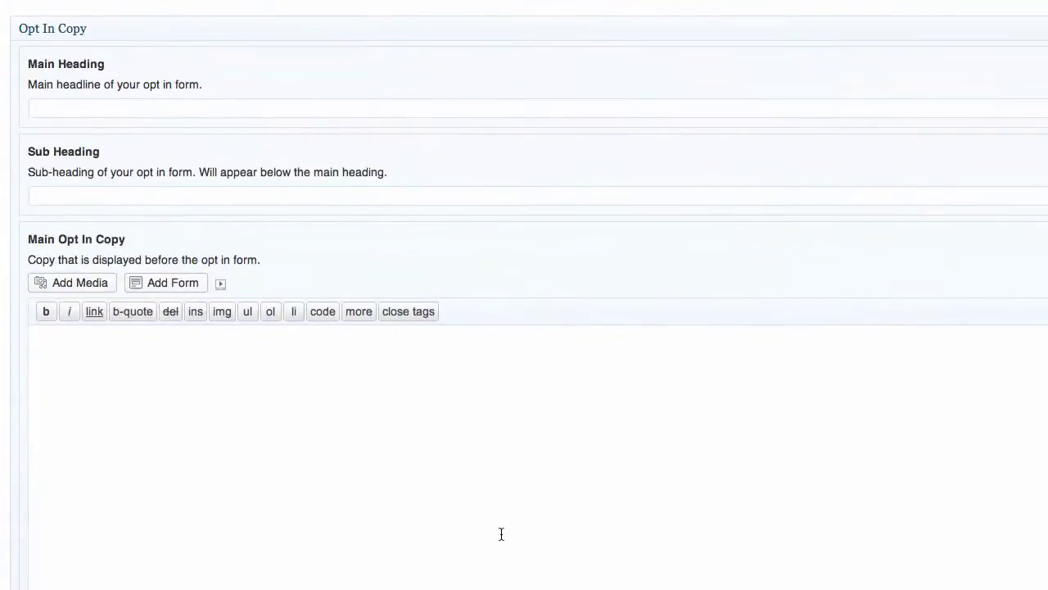
Keep the default submit button style and review the Stacked and Default field layouts.
scroll(501, 534, down, 10)
scroll(501, 536, up, 3)
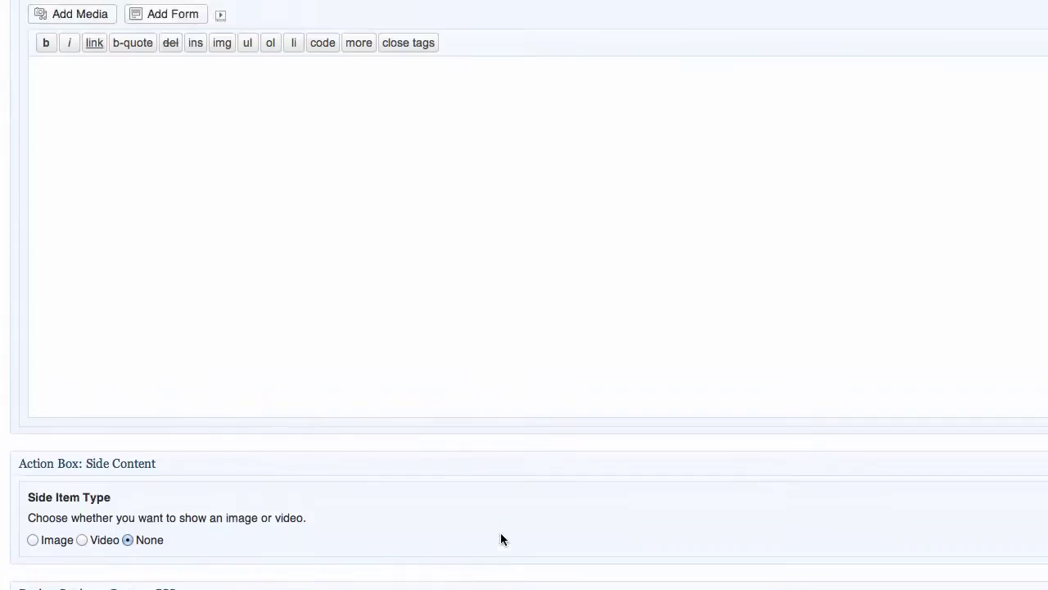
scroll(502, 539, up, 15)
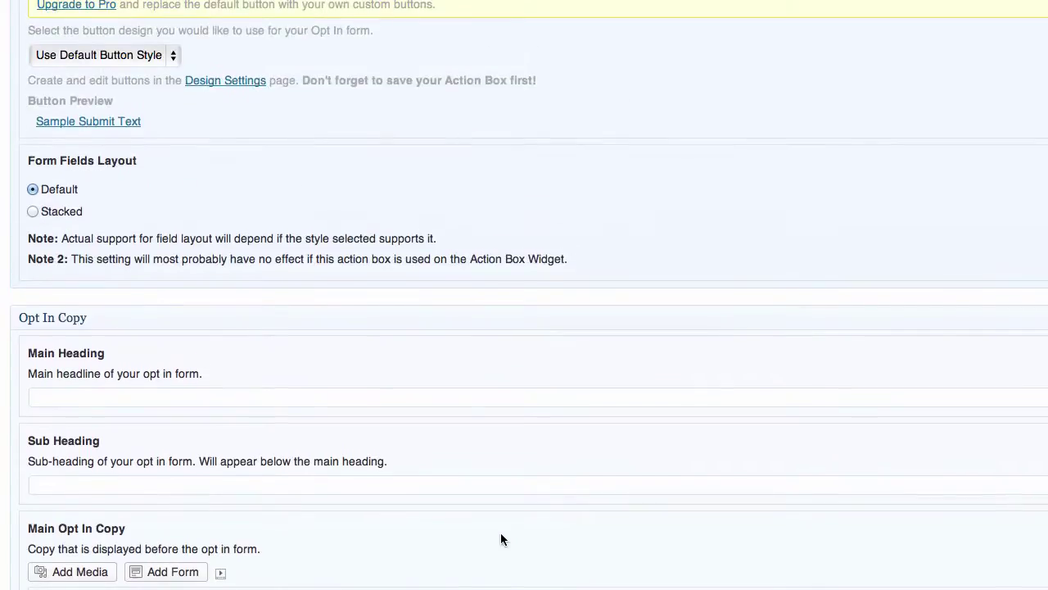
scroll(500, 539, up, 3)
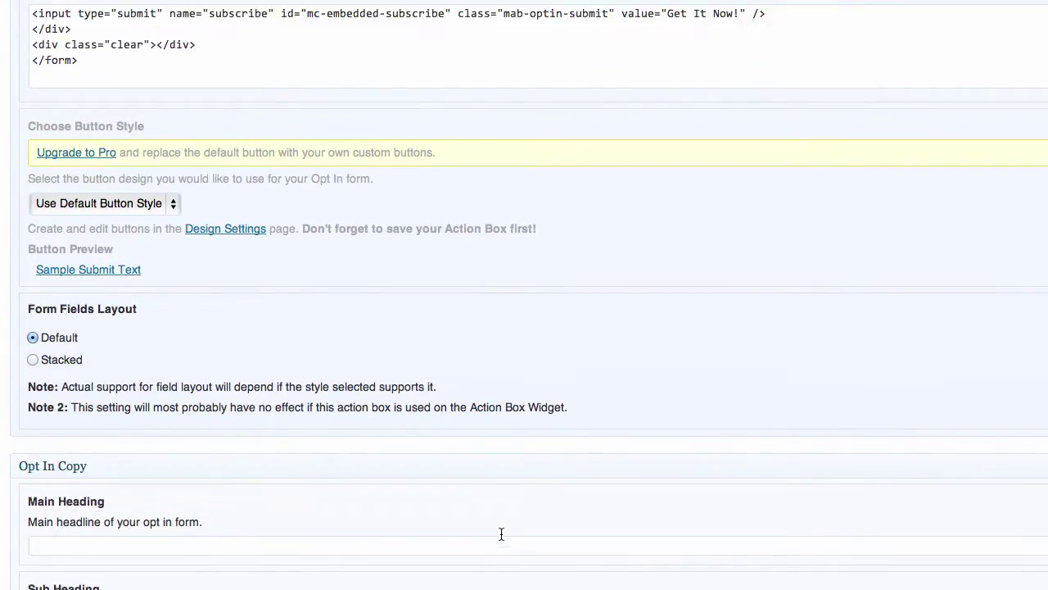
click(173, 214)
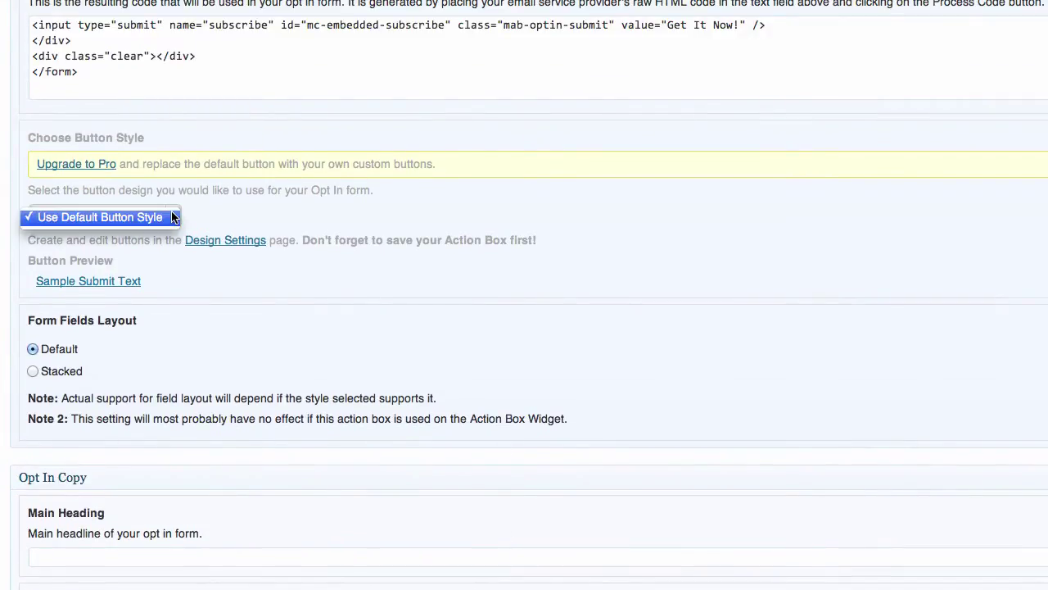
click(172, 217)
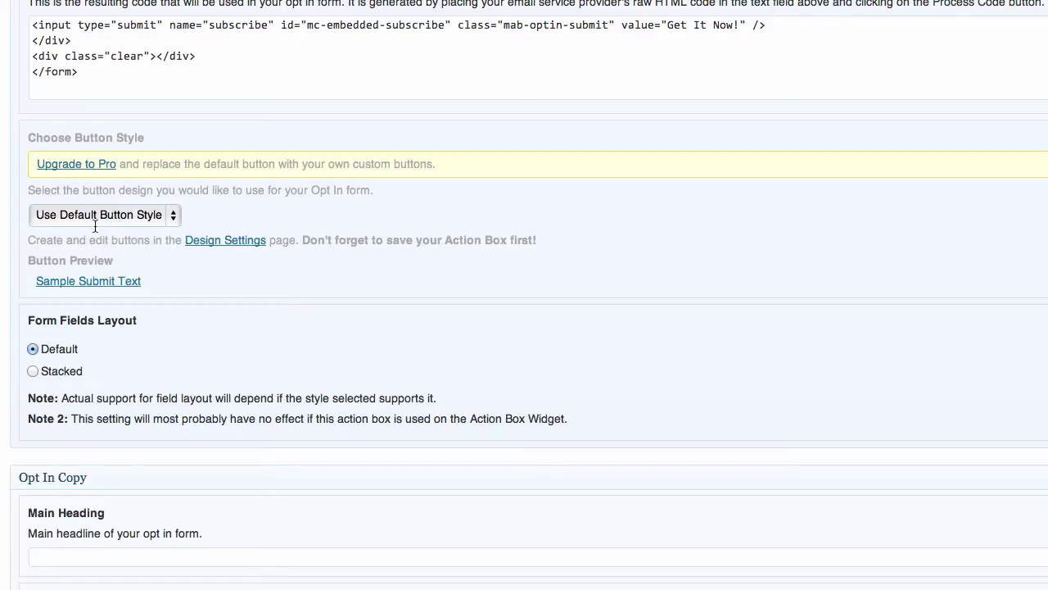
scroll(189, 291, up, 1)
scroll(188, 291, down, 2)
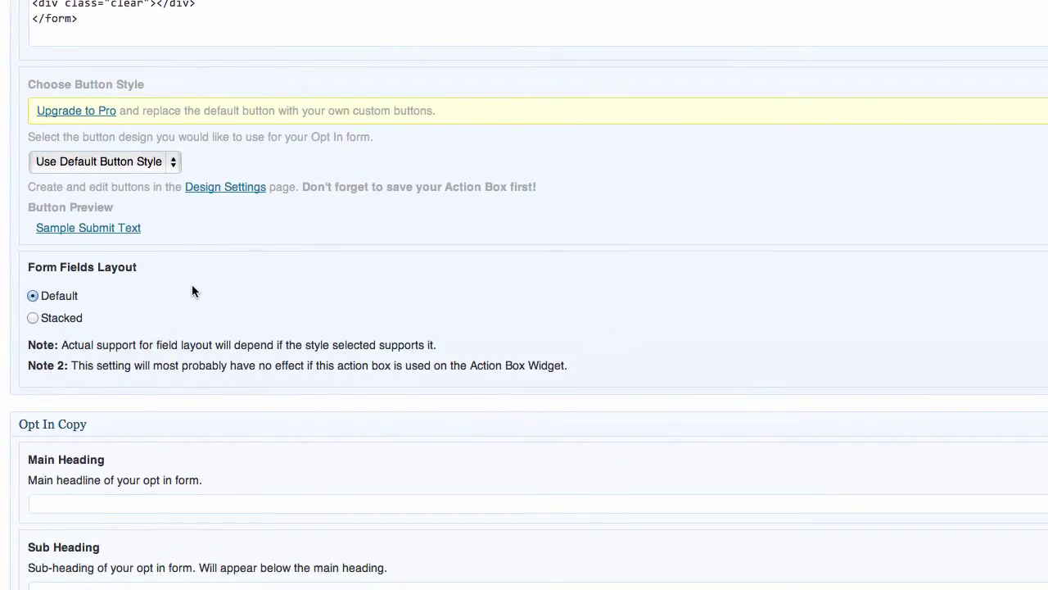
scroll(78, 324, down, 1)
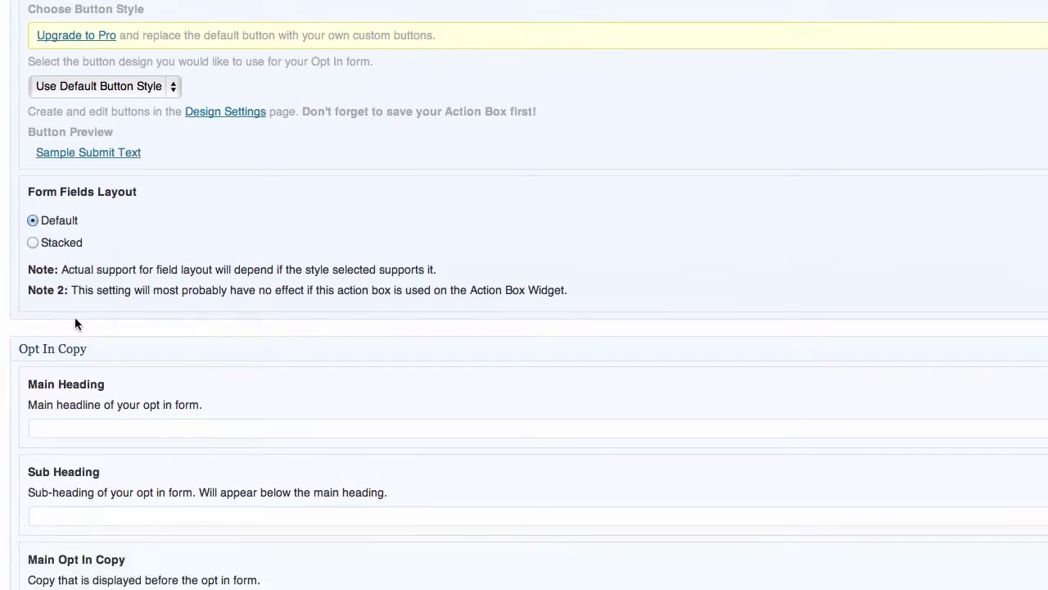
click(32, 242)
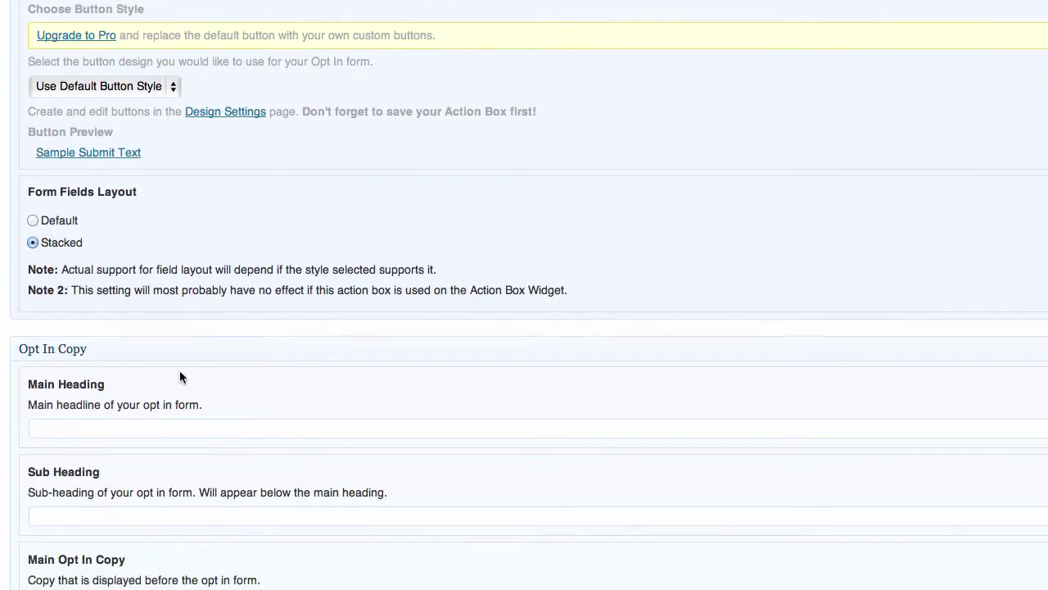
scroll(179, 371, down, 1)
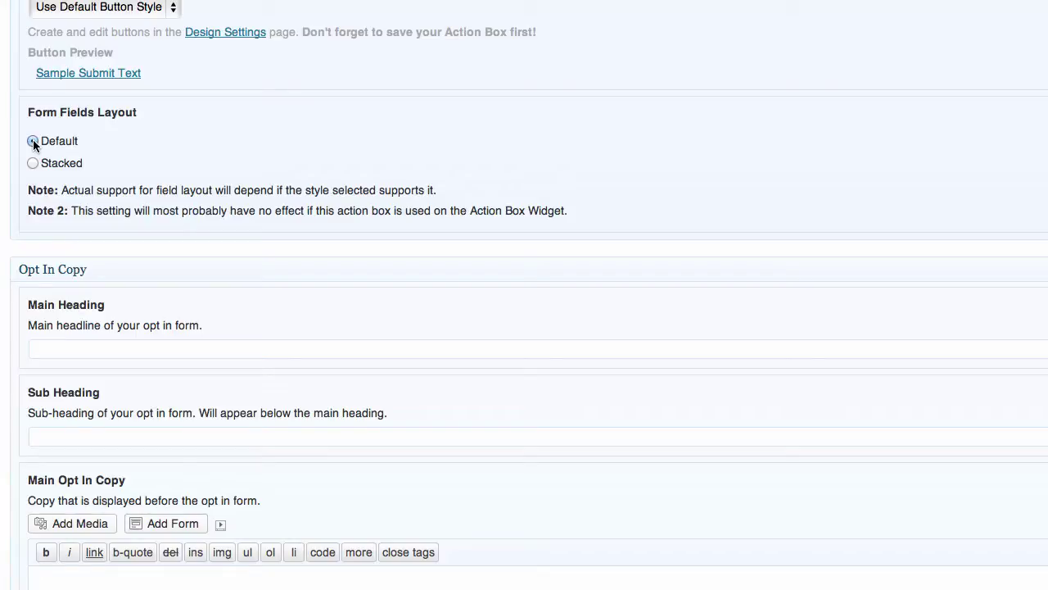
Enter main heading 'Sign up for my groovy newsletter!' and sub-heading 'You know you want to!'.
click(77, 350)
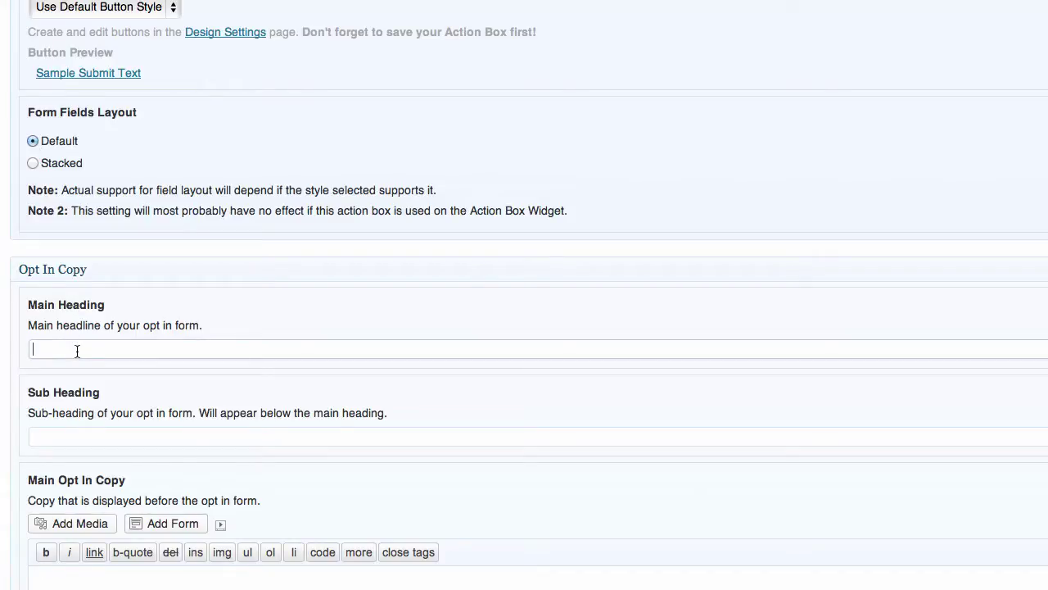
text(Sign up for my groov)
text(y newsletter!)
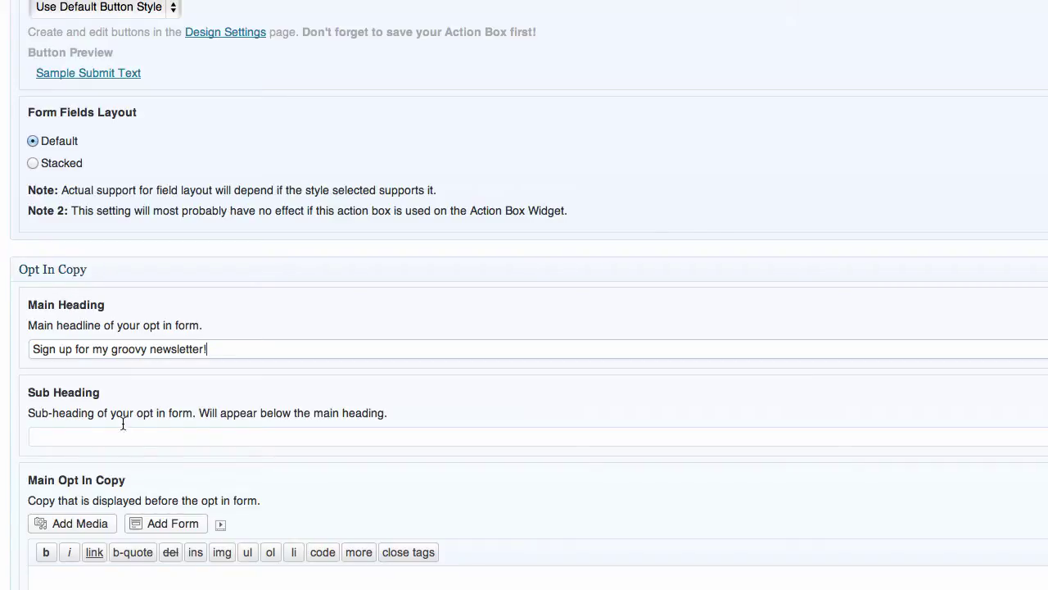
scroll(122, 421, down, 4)
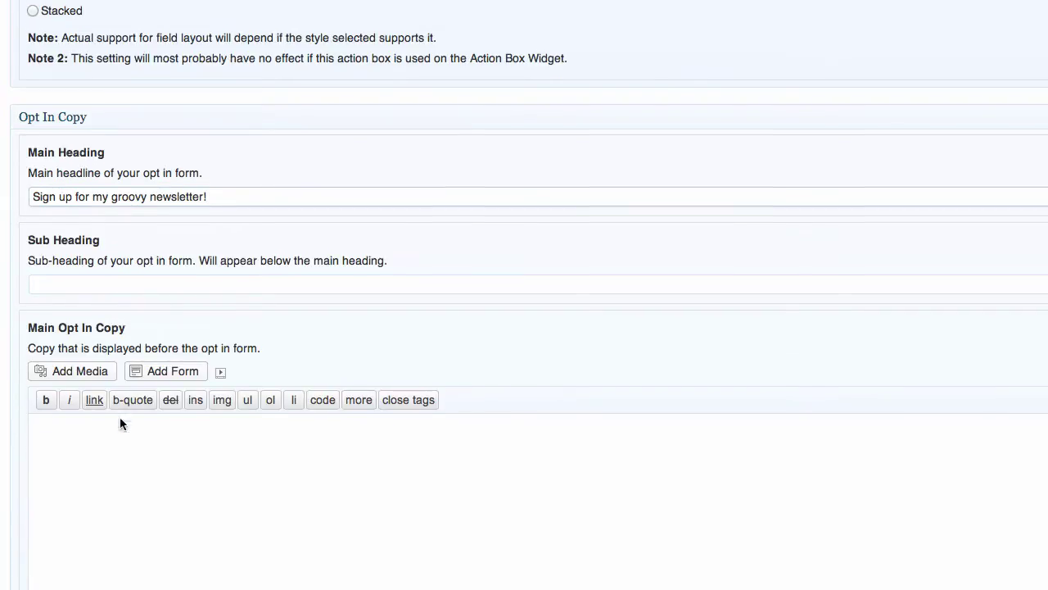
click(77, 276)
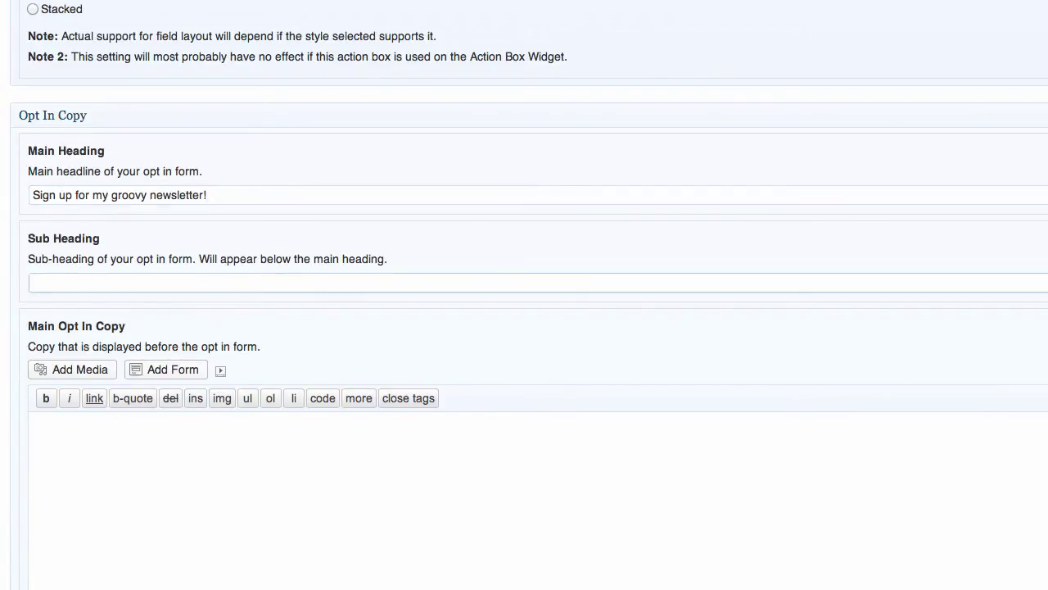
text(You know you want to!)
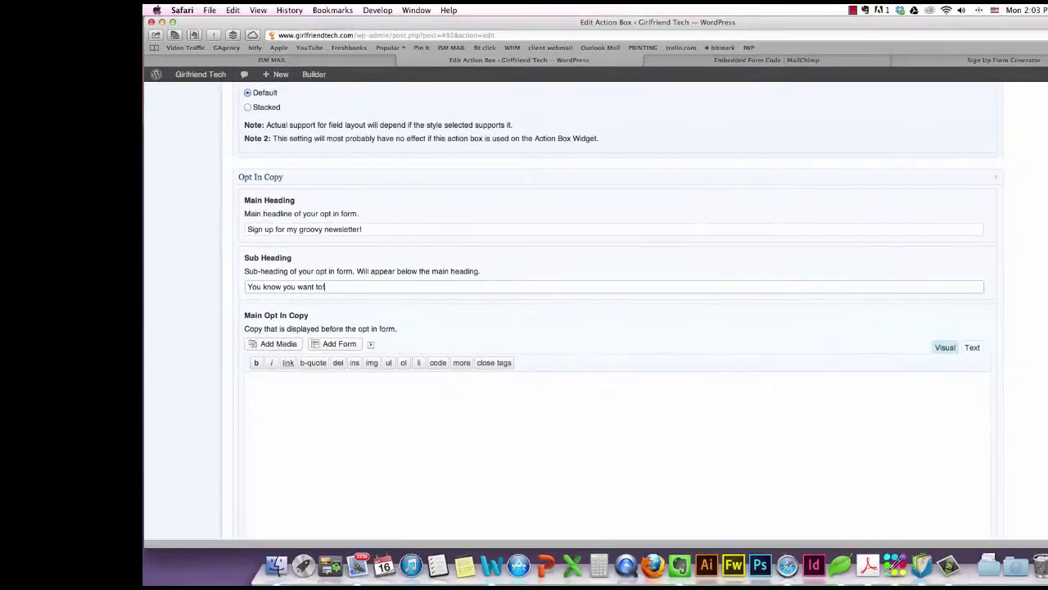
Type the opt-in copy 'Get my free excellent tip sheet with sign up.'.
click(151, 434)
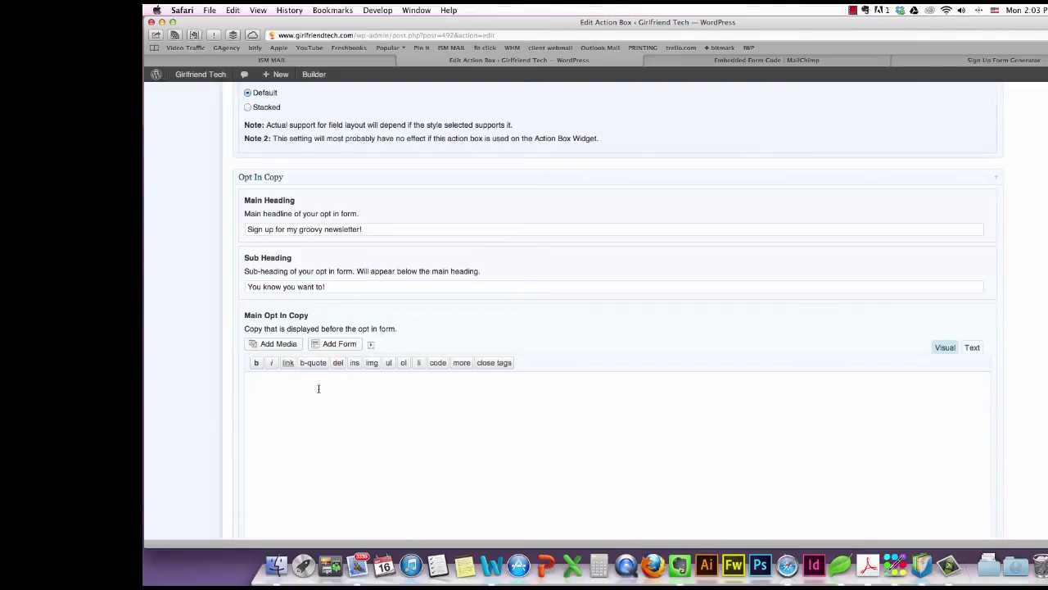
text(Get my free excellent tip sheet with sign up.)
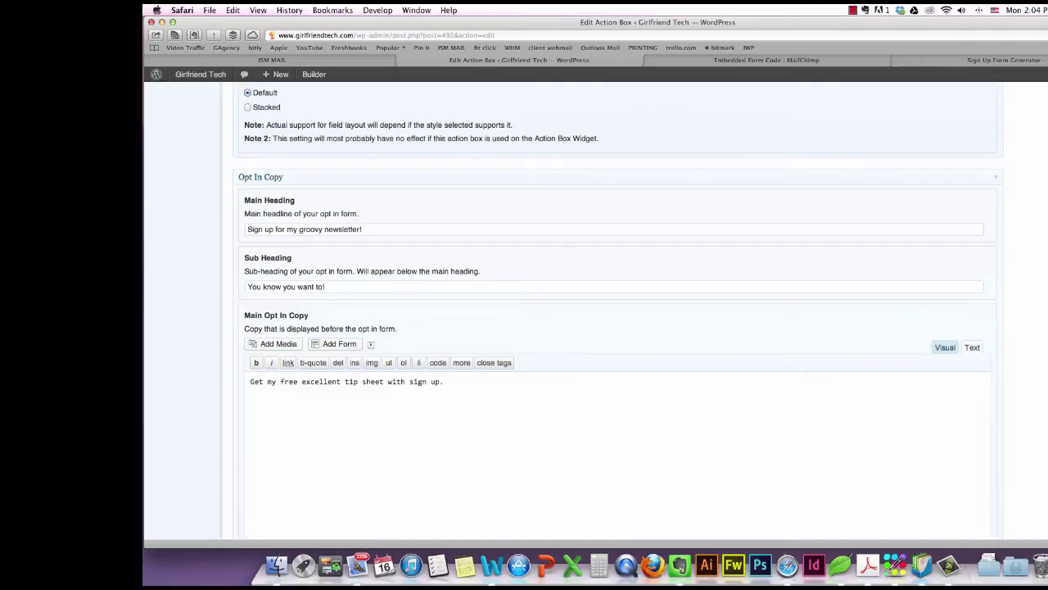
In the Visual editor, make 'excellent tip sheet' bold and underlined.
click(946, 351)
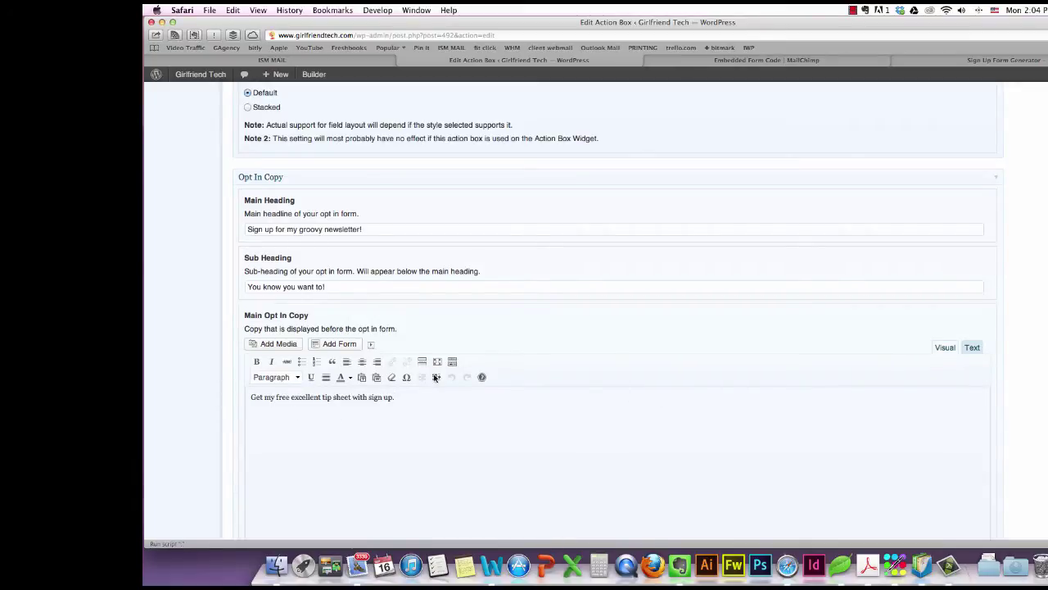
drag(291, 397, 353, 397)
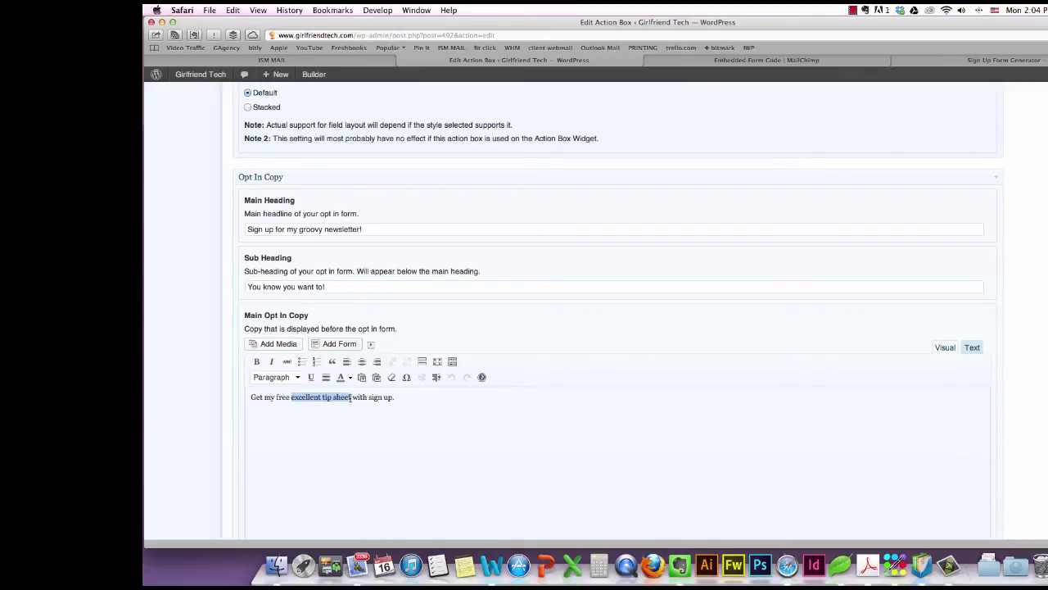
click(256, 361)
click(311, 376)
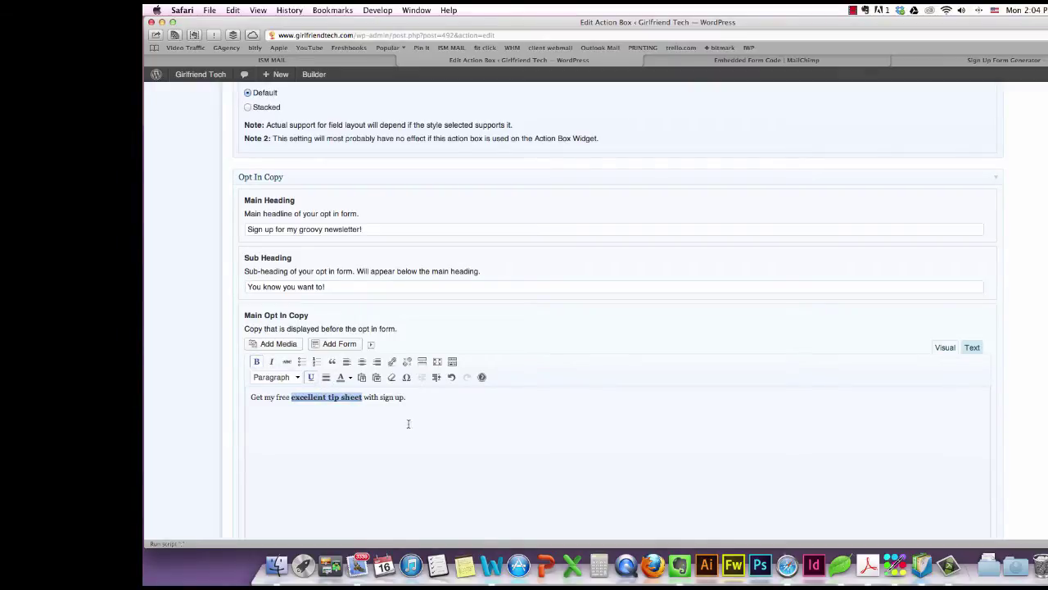
click(430, 427)
Set the side item to an Image with Top placement, after trying Left and Right.
scroll(430, 429, down, 8)
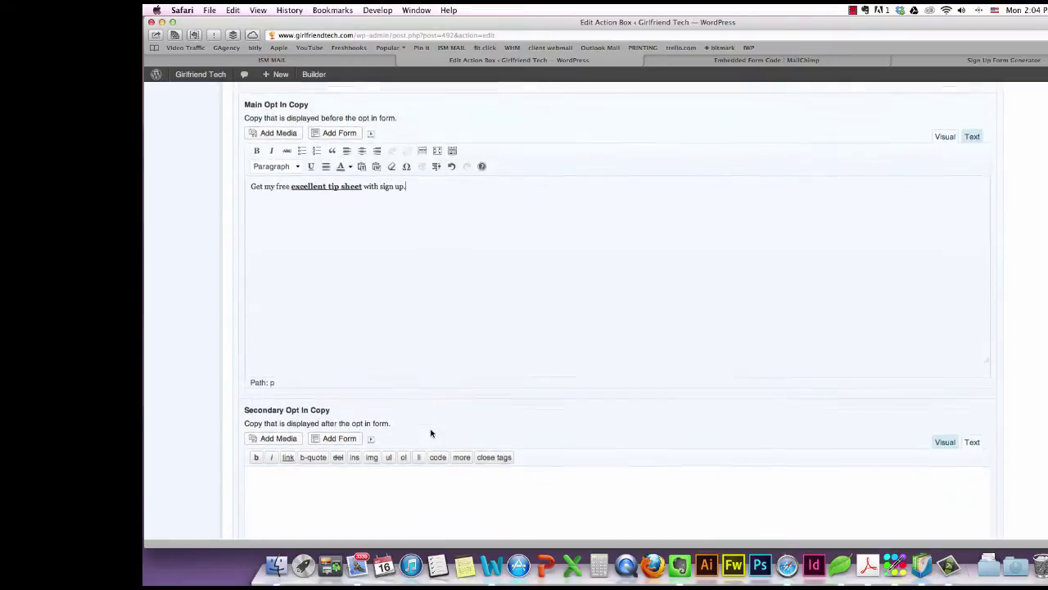
scroll(430, 429, down, 3)
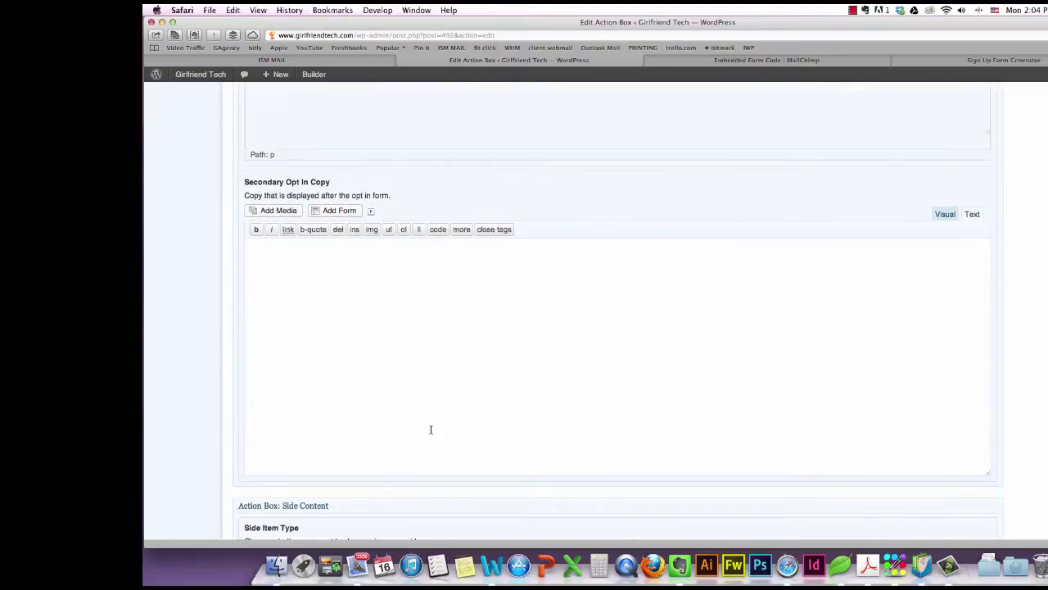
scroll(430, 429, down, 5)
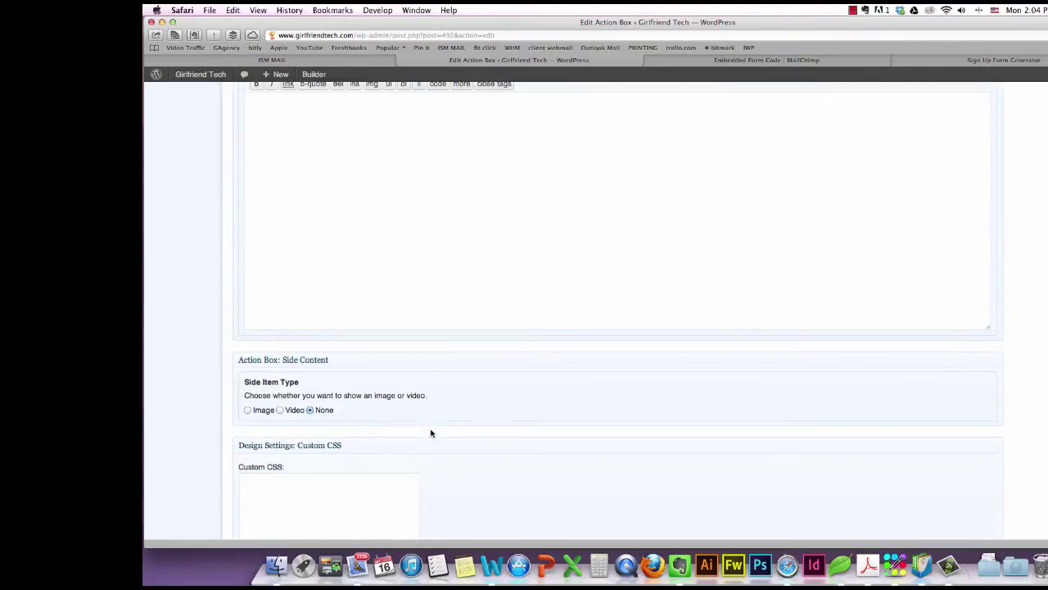
scroll(431, 433, down, 1)
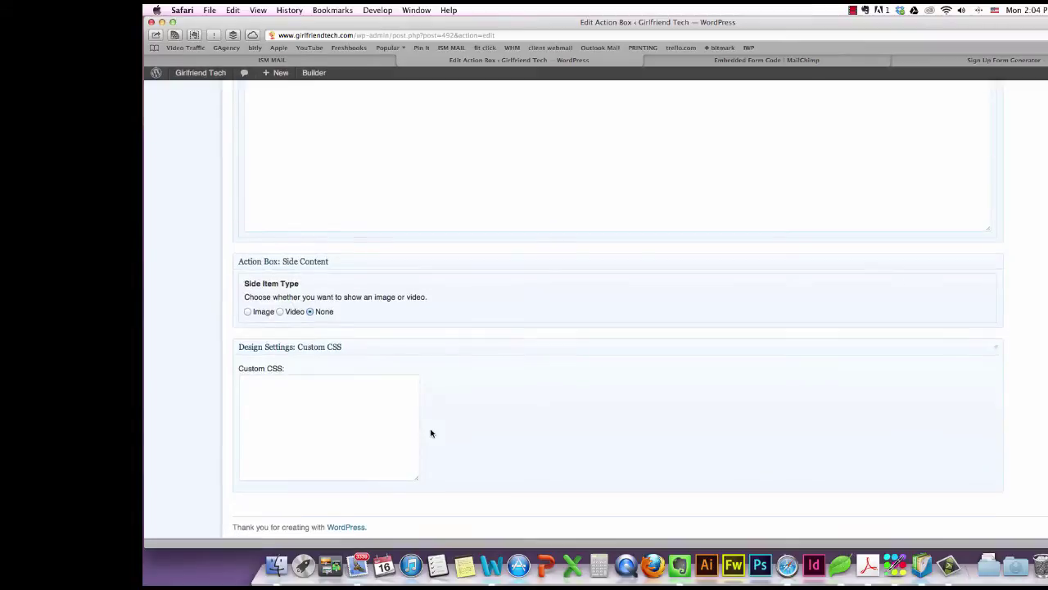
click(248, 315)
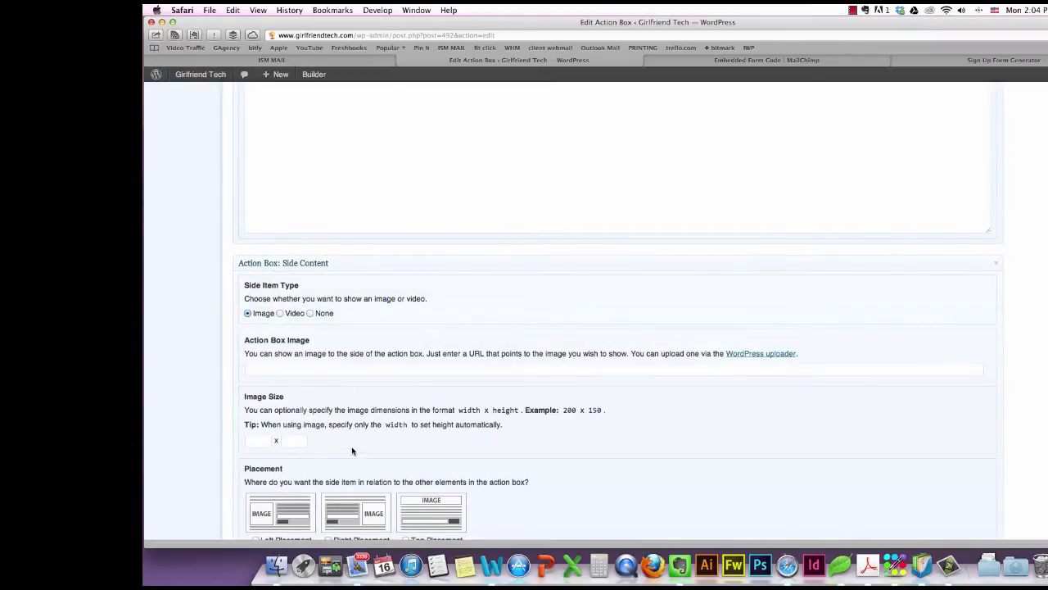
scroll(350, 450, down, 2)
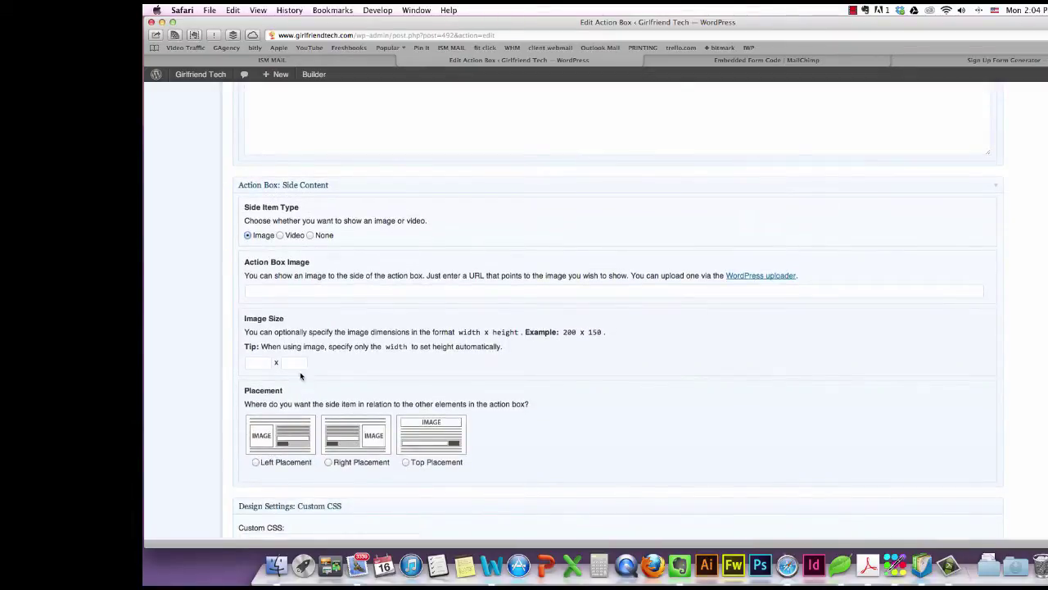
click(257, 463)
click(330, 463)
click(404, 463)
Leave the Custom CSS field empty and return up the settings page.
scroll(403, 459, down, 3)
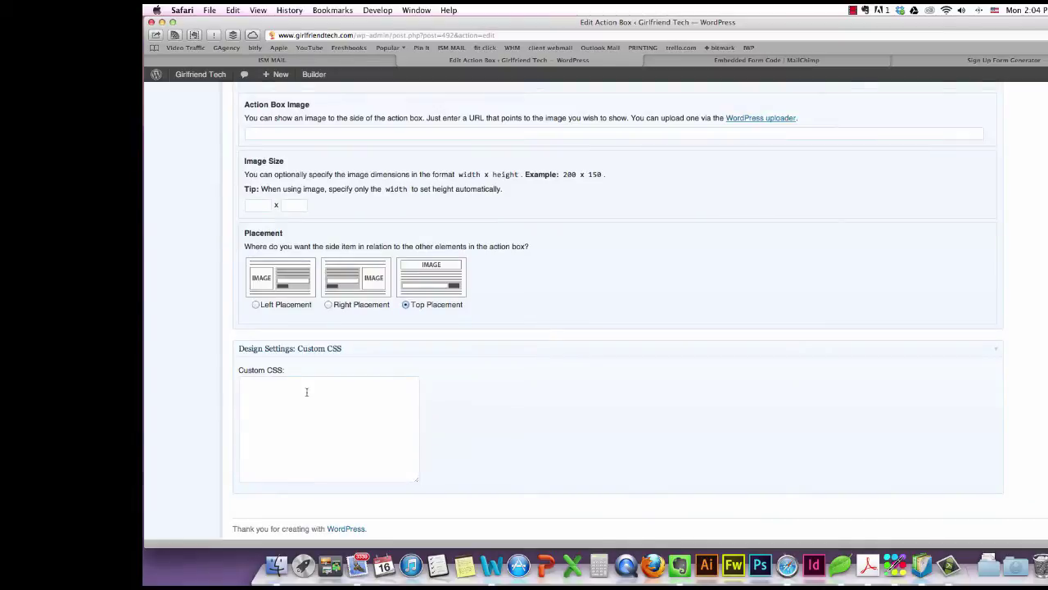
click(307, 392)
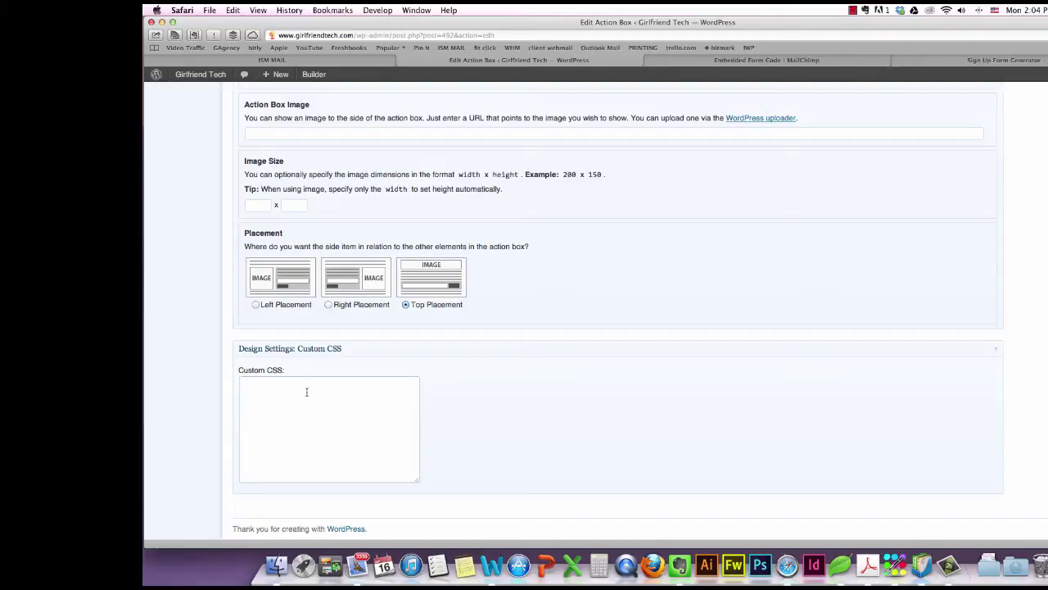
scroll(307, 392, up, 20)
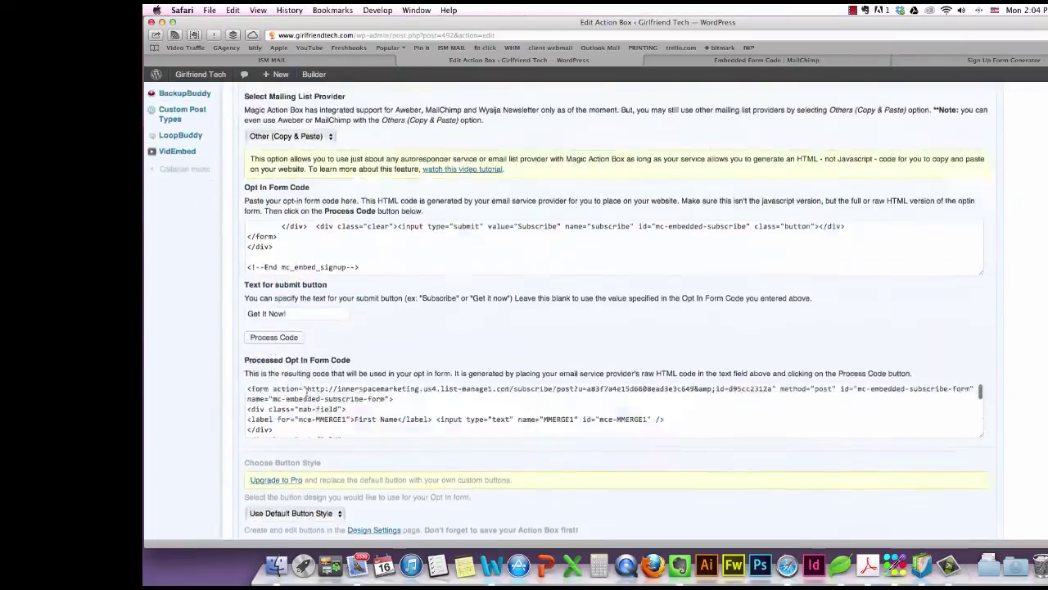
scroll(306, 392, up, 10)
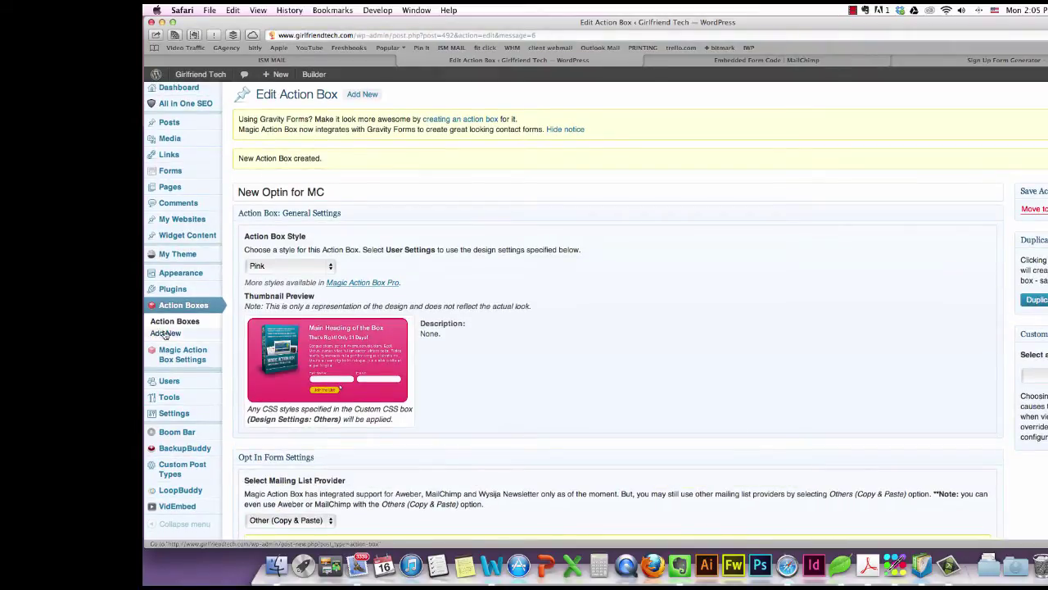
Open the Brute Force Attacks post and show its body in the Text view.
click(168, 187)
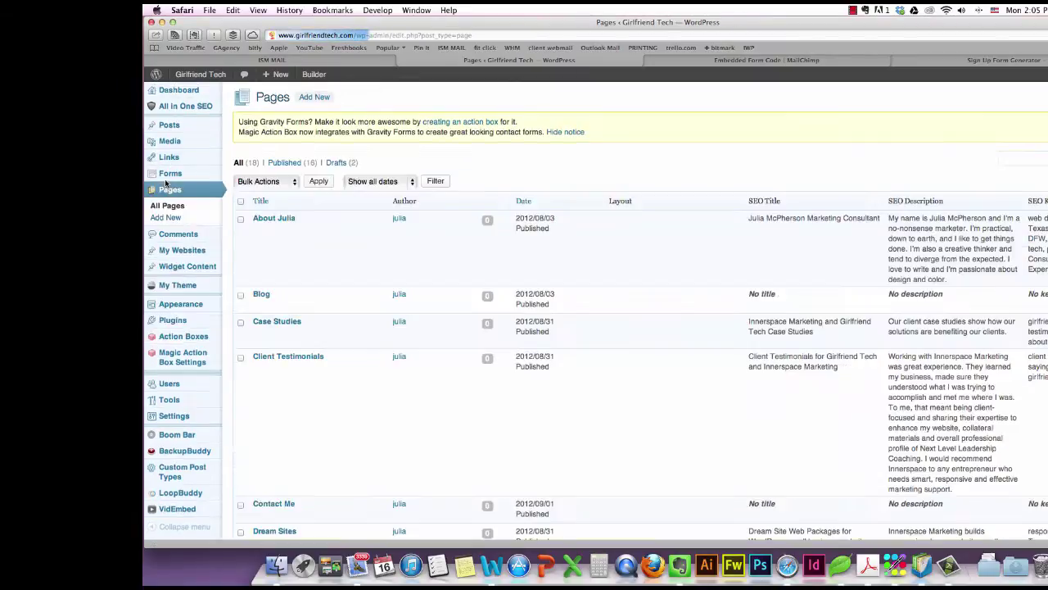
click(163, 131)
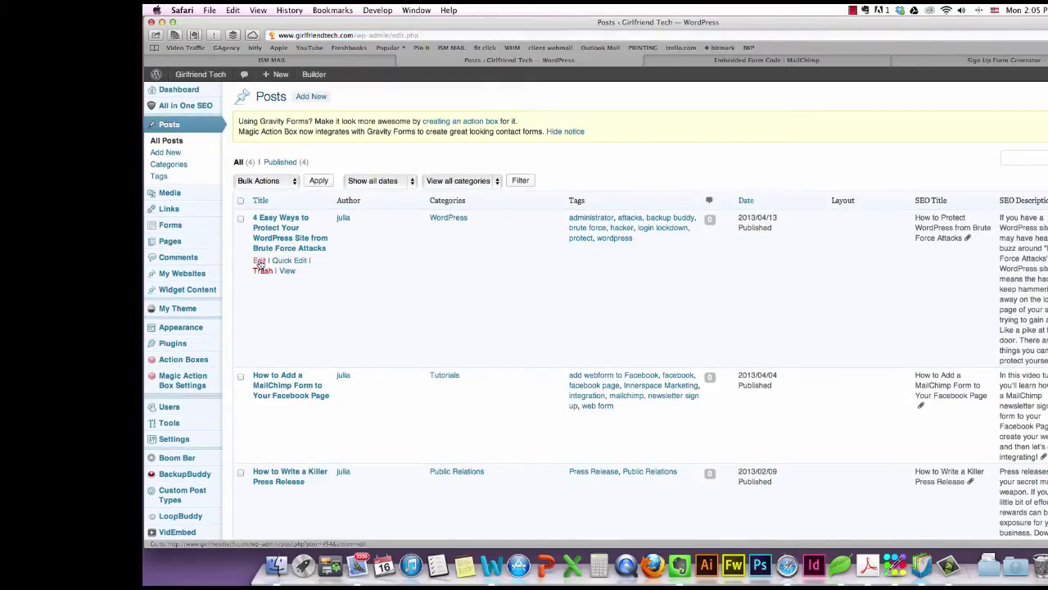
click(259, 261)
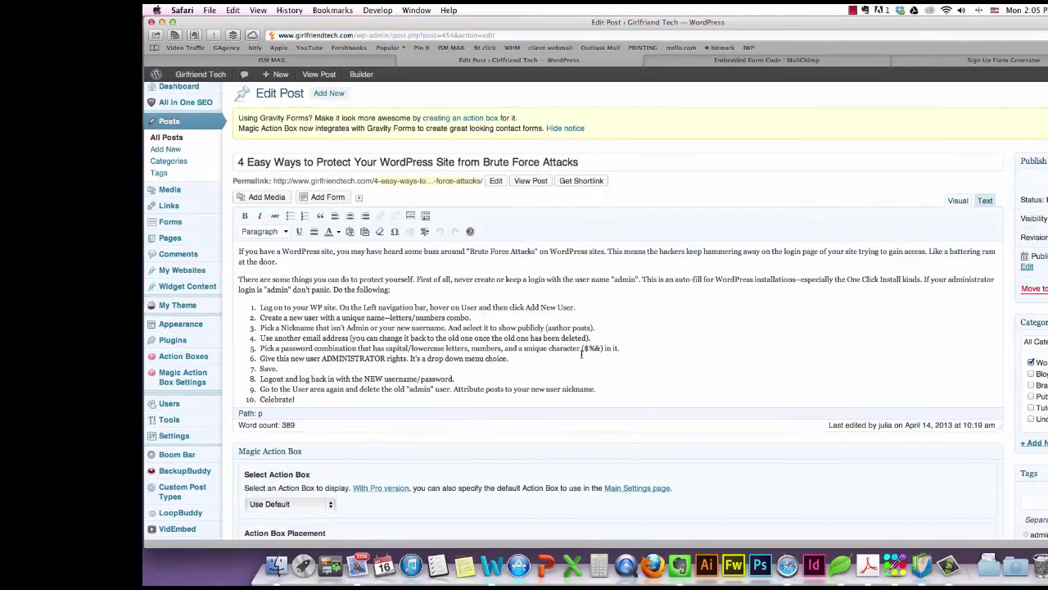
scroll(582, 353, down, 5)
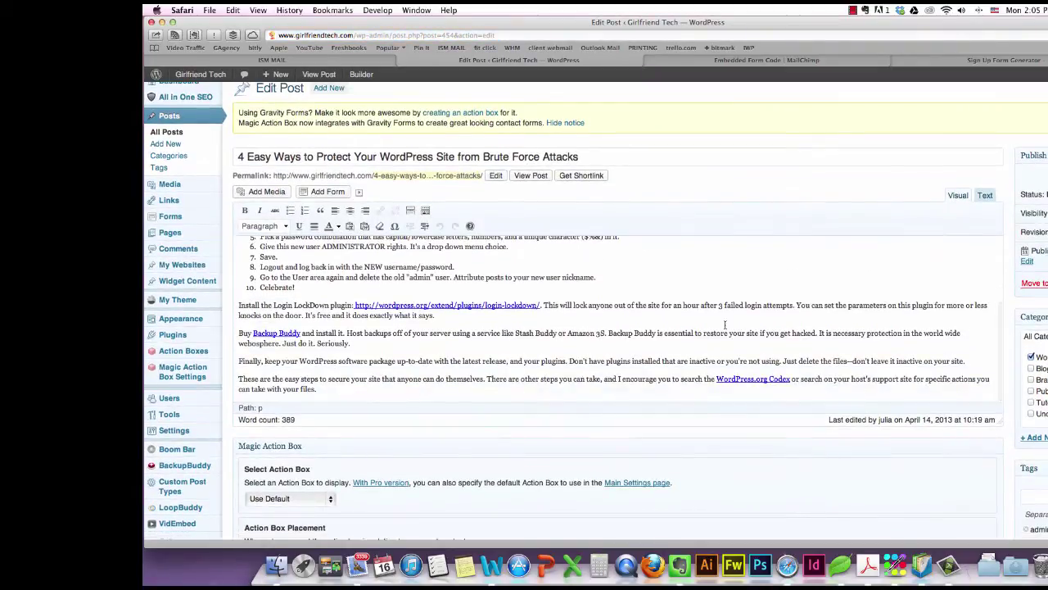
click(985, 196)
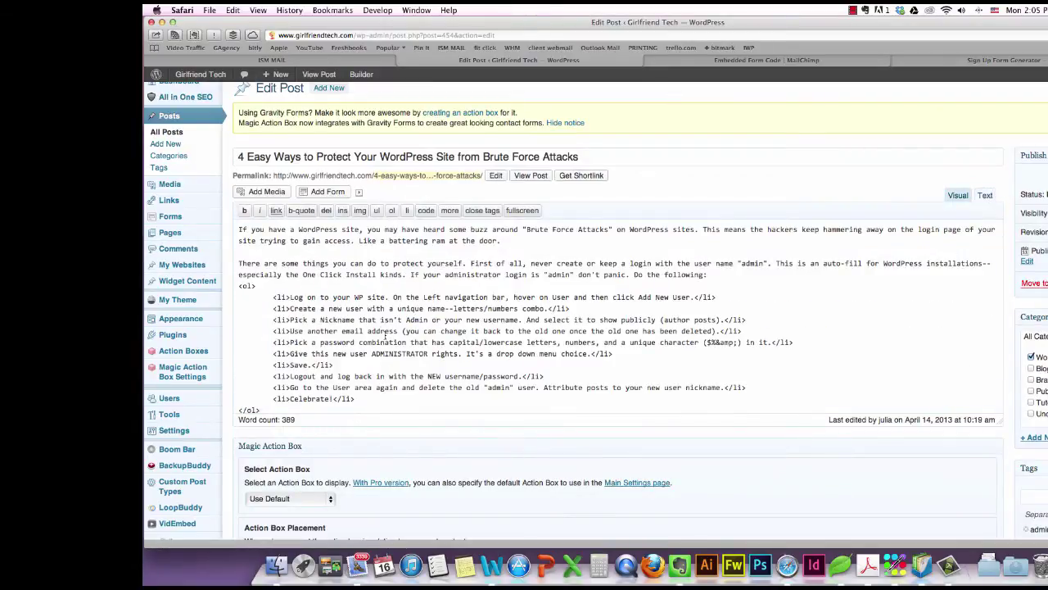
scroll(404, 354, down, 5)
scroll(403, 354, down, 4)
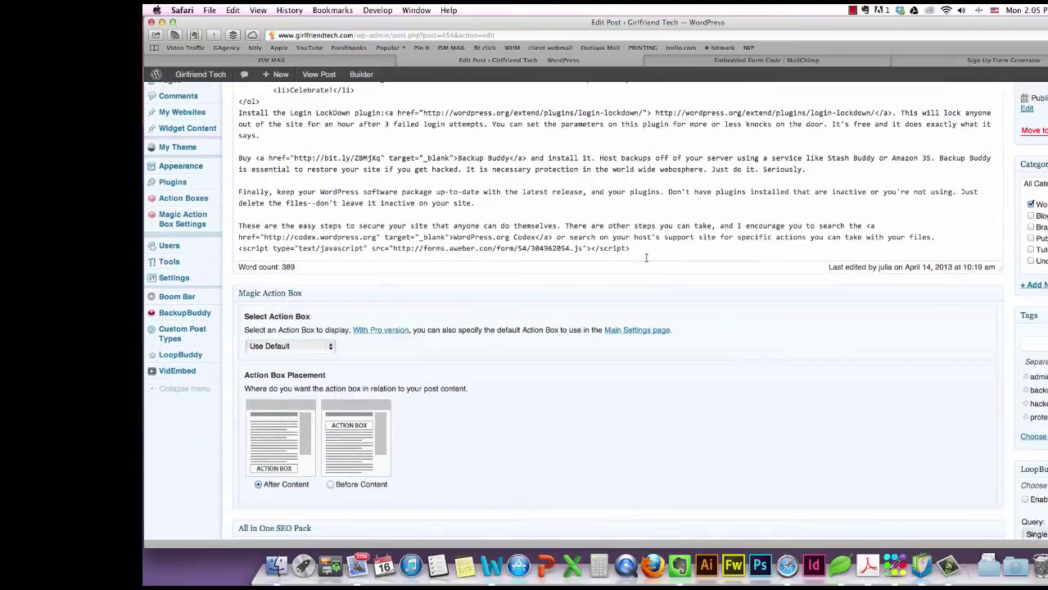
Select and delete the old AWeber <script> line from the post body.
drag(631, 247, 300, 248)
key(Right)
drag(632, 252, 313, 255)
click(240, 245)
drag(648, 249, 237, 250)
key(BackSpace)
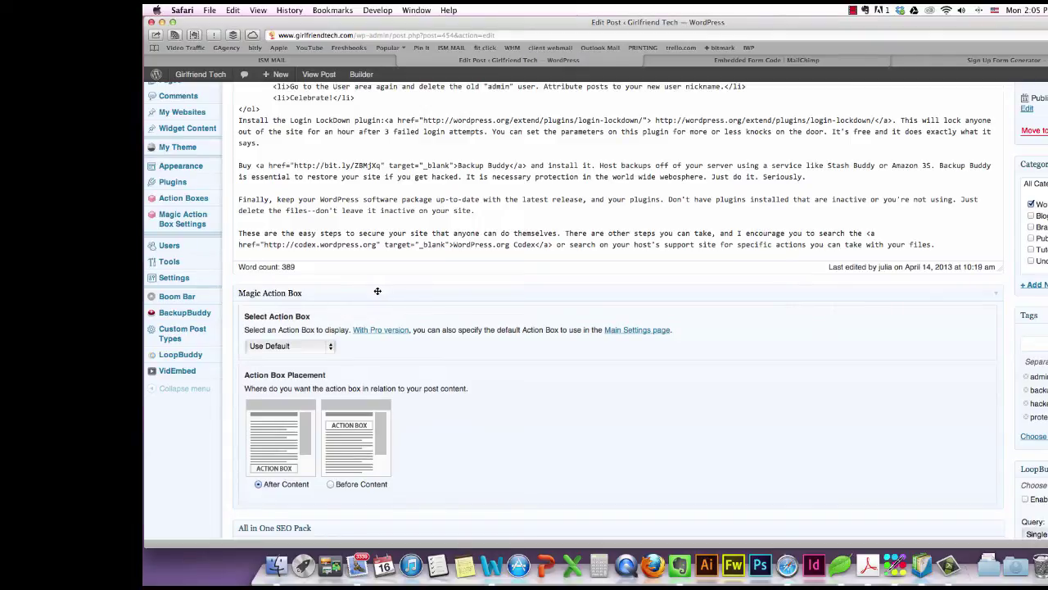
Assign the New Optin for MC action box to the post and view it live.
scroll(378, 290, down, 1)
scroll(345, 277, down, 2)
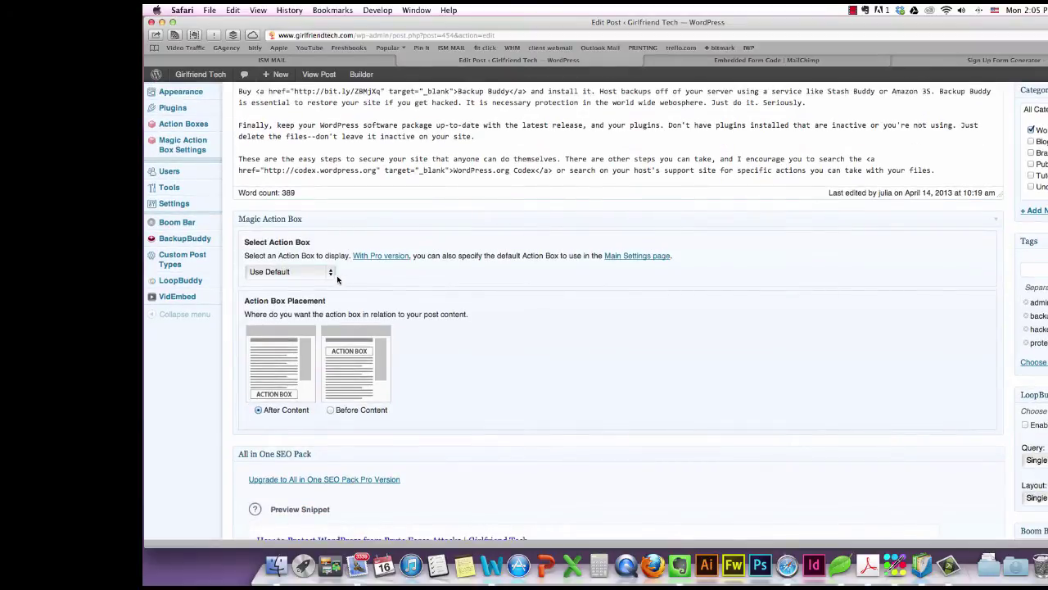
click(333, 278)
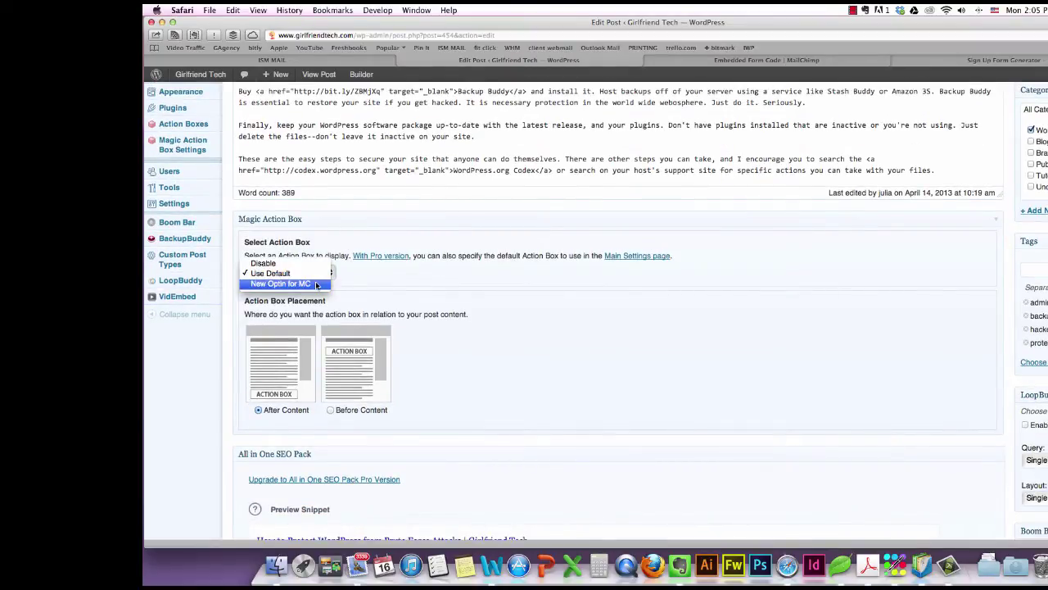
click(316, 285)
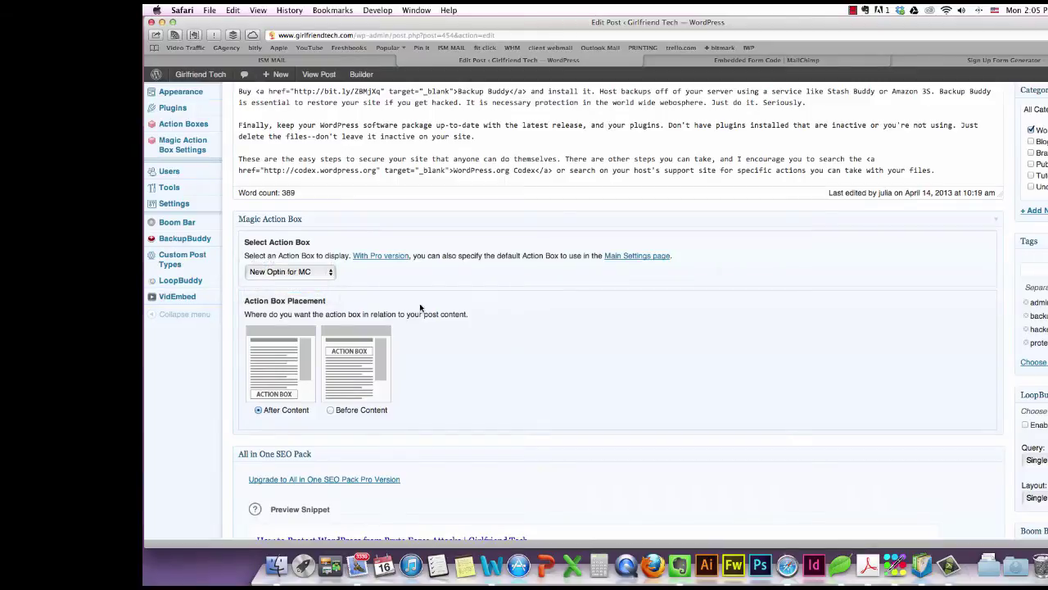
scroll(448, 308, down, 1)
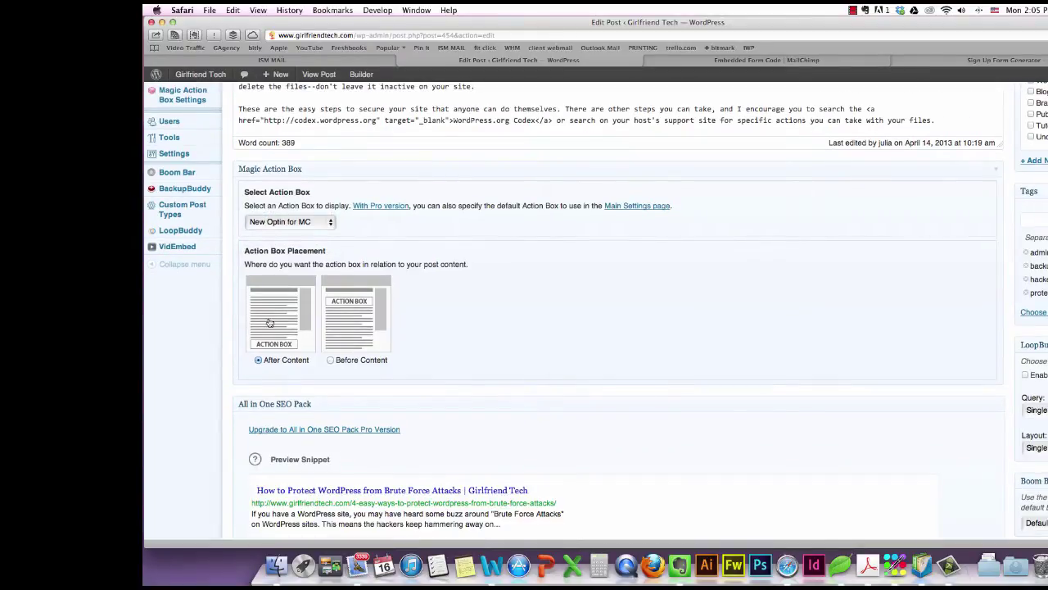
scroll(522, 335, down, 4)
scroll(540, 332, up, 10)
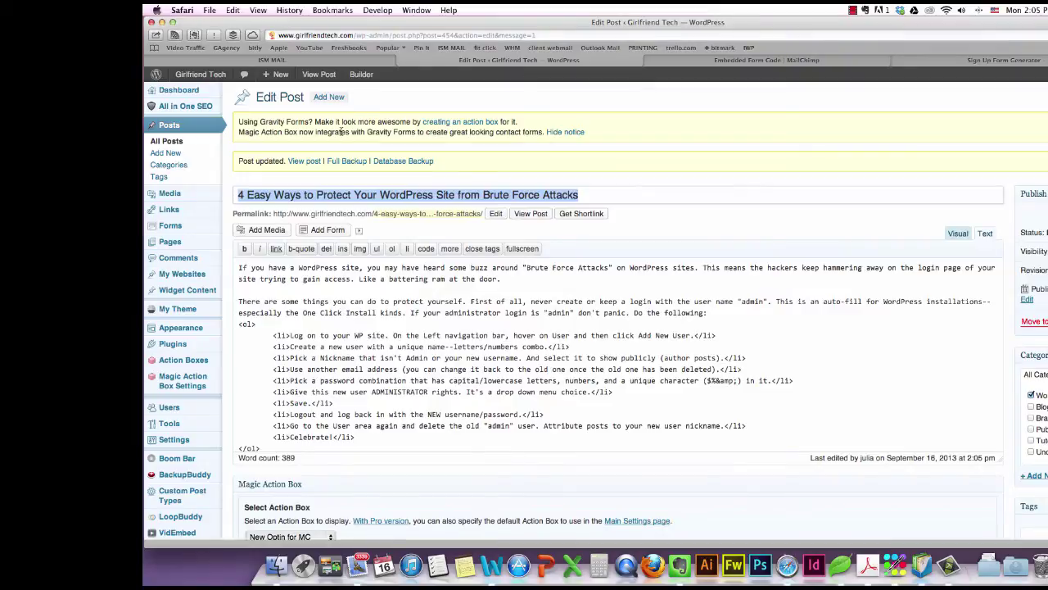
click(304, 161)
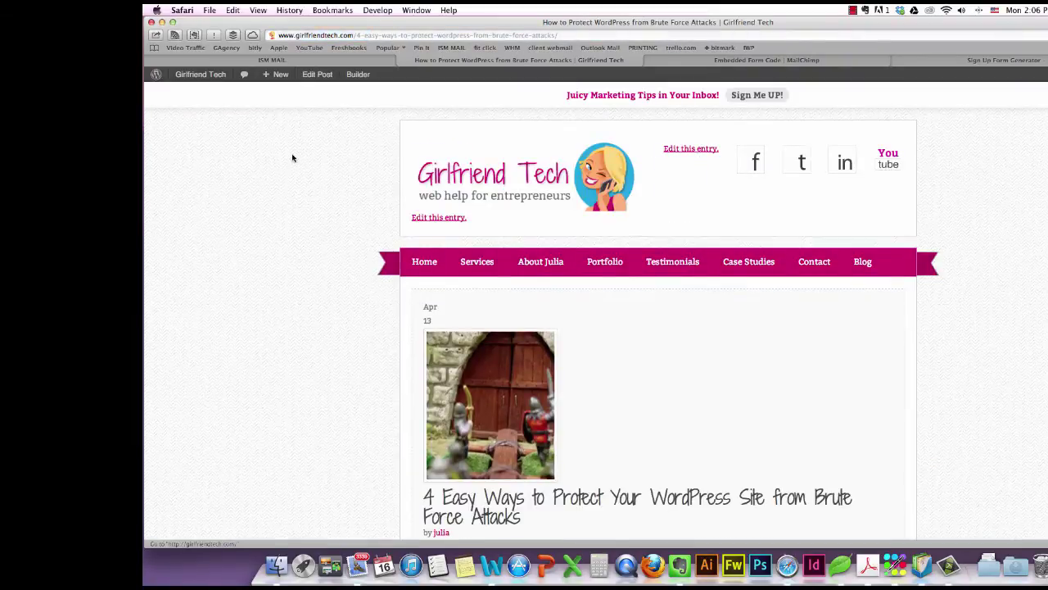
Scroll to the pink newsletter box and enter an e-mail address in its sign-up form.
scroll(287, 157, down, 4)
scroll(282, 157, down, 10)
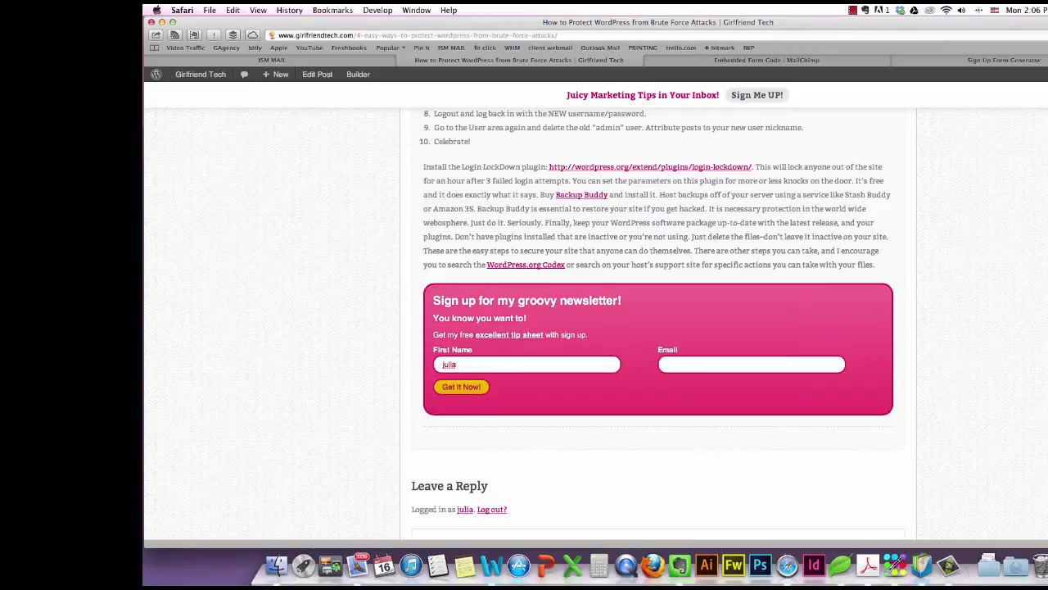
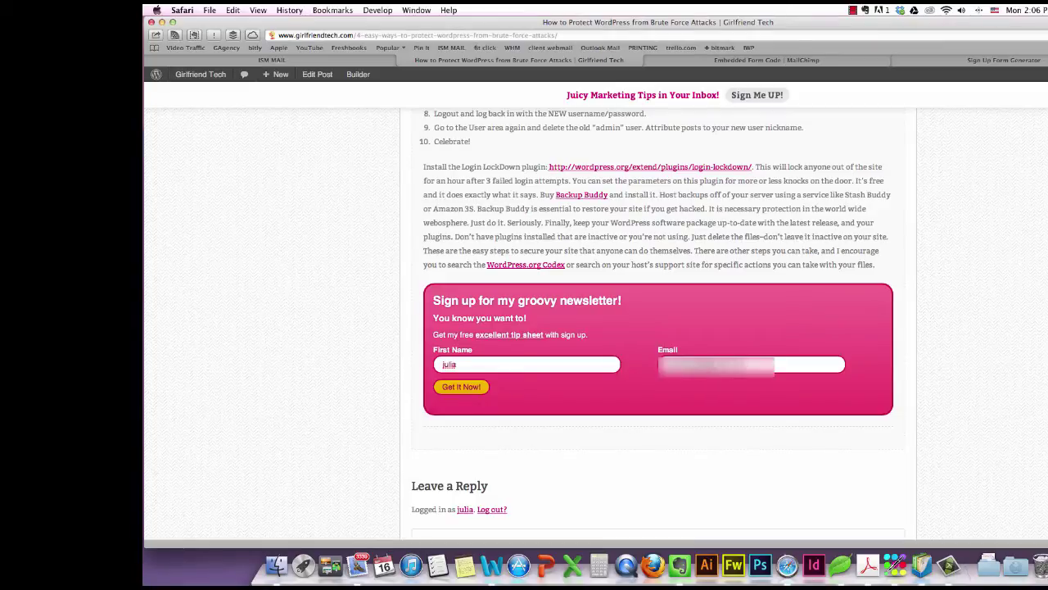
Submit the test sign-up with 'Get It Now!' to reach MailChimp's 'Almost finished...' page.
click(462, 389)
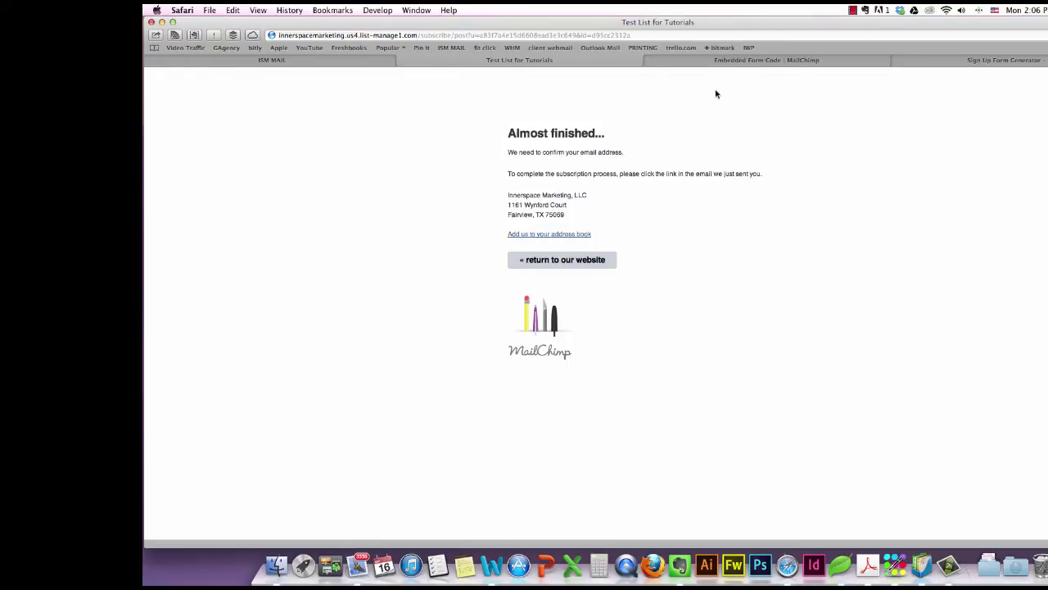
Glance at the MailChimp form code and AWeber form editor, then go back to the post.
click(807, 60)
click(935, 62)
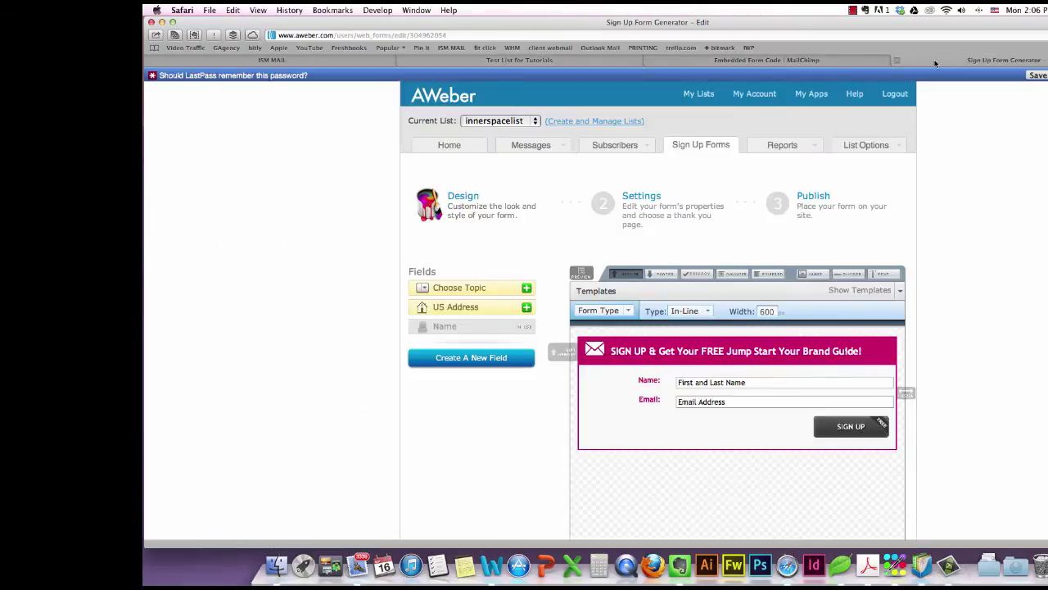
click(596, 62)
key(super+bracketleft)
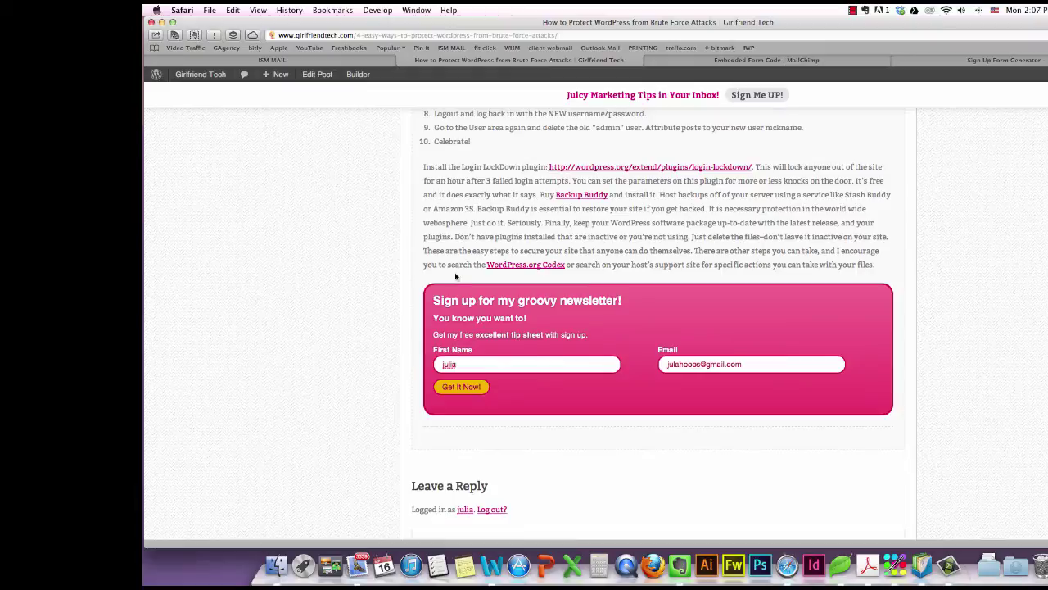
Inspect the newsletter box and walk the code tree through body, builder container and module wrapper.
drag(434, 300, 874, 425)
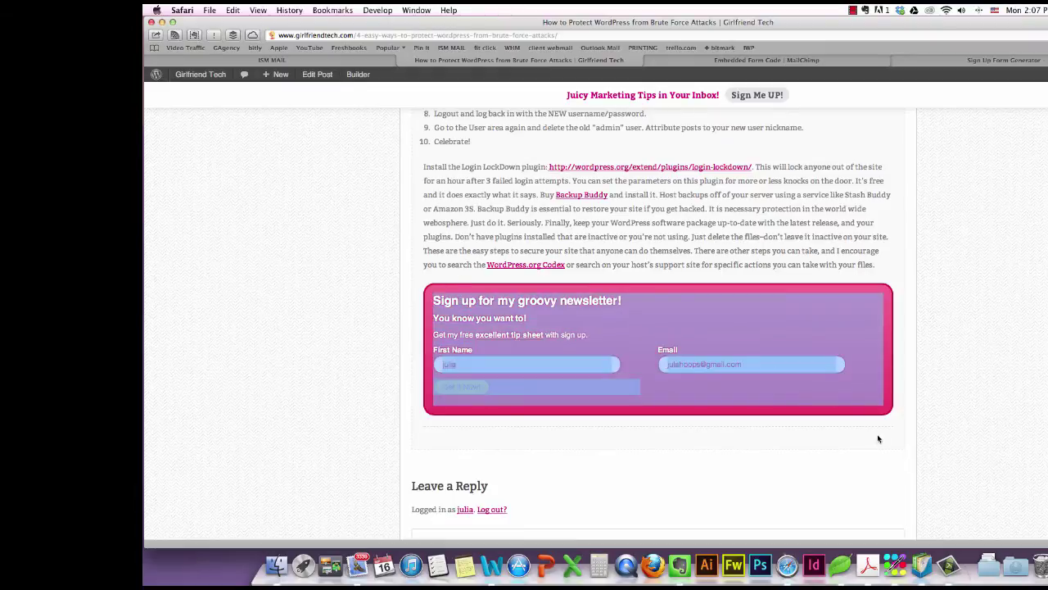
right_click(628, 313)
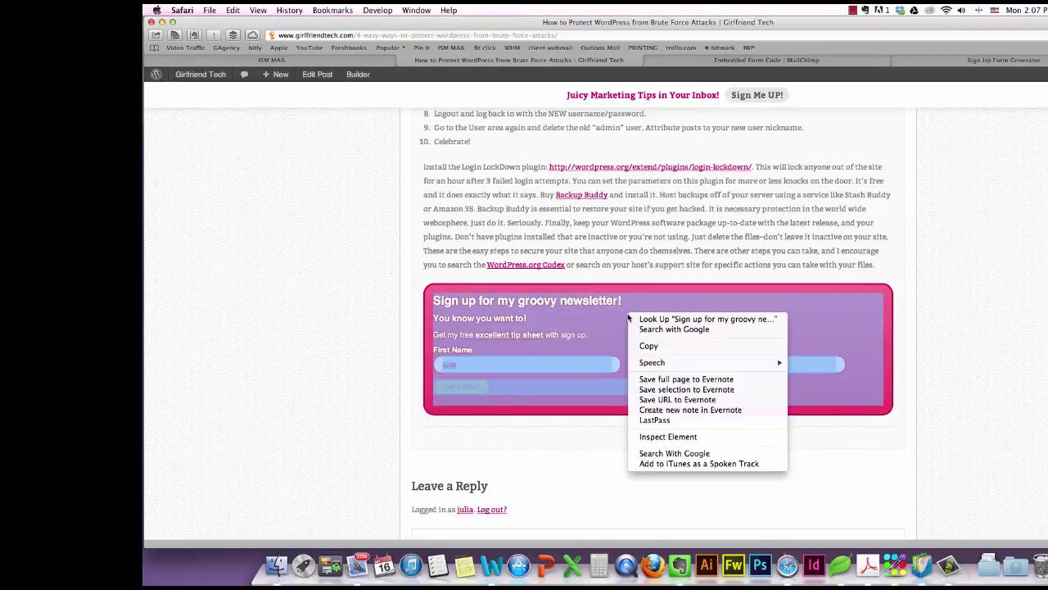
click(669, 436)
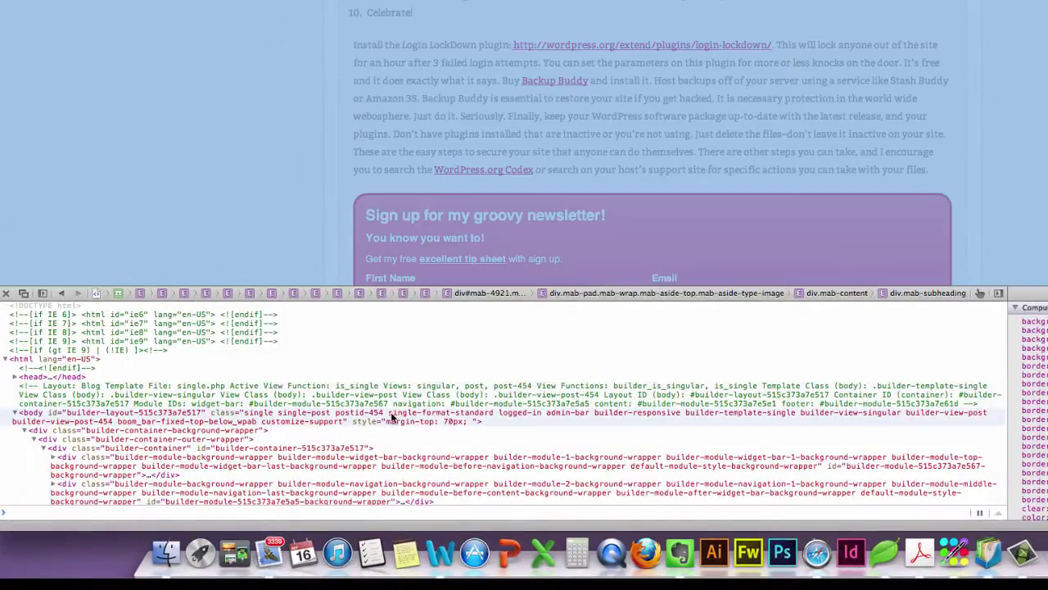
click(392, 418)
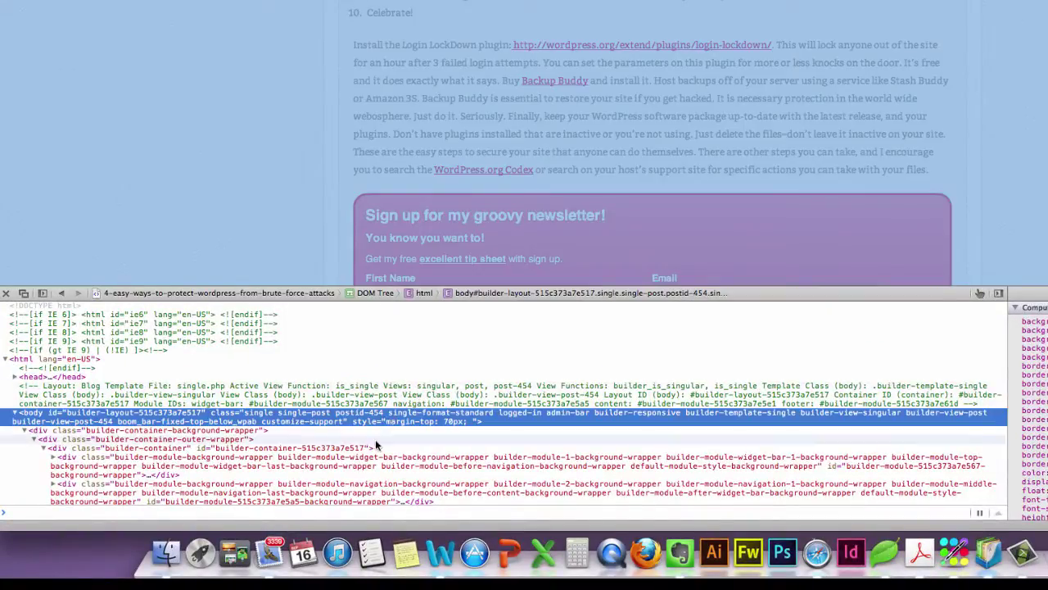
click(375, 446)
click(391, 465)
Select the action box's mab-pad wrapper, then its outer mab-4921 element.
scroll(392, 465, down, 5)
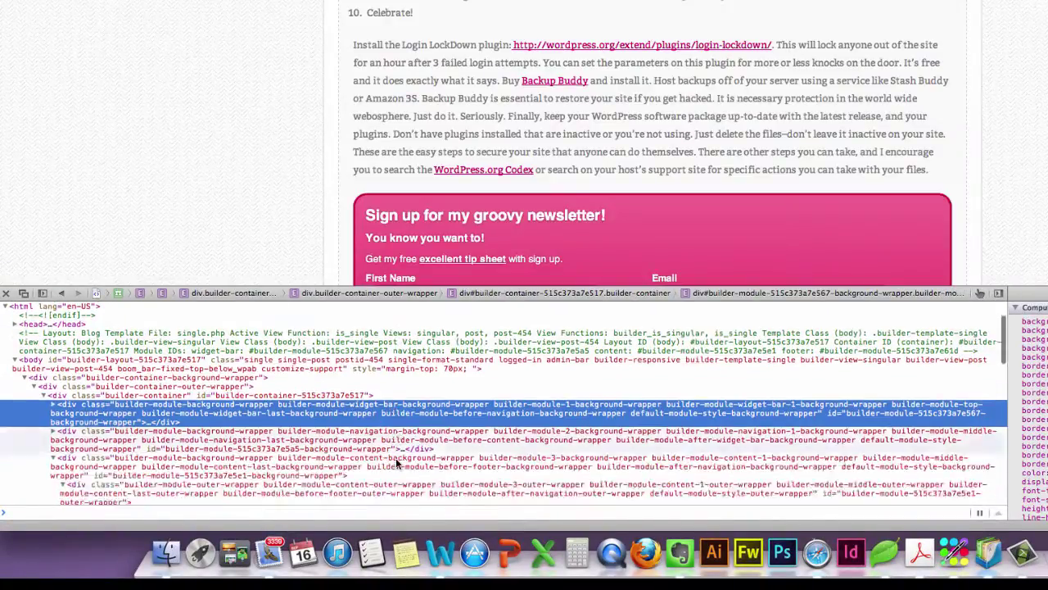
scroll(397, 465, down, 3)
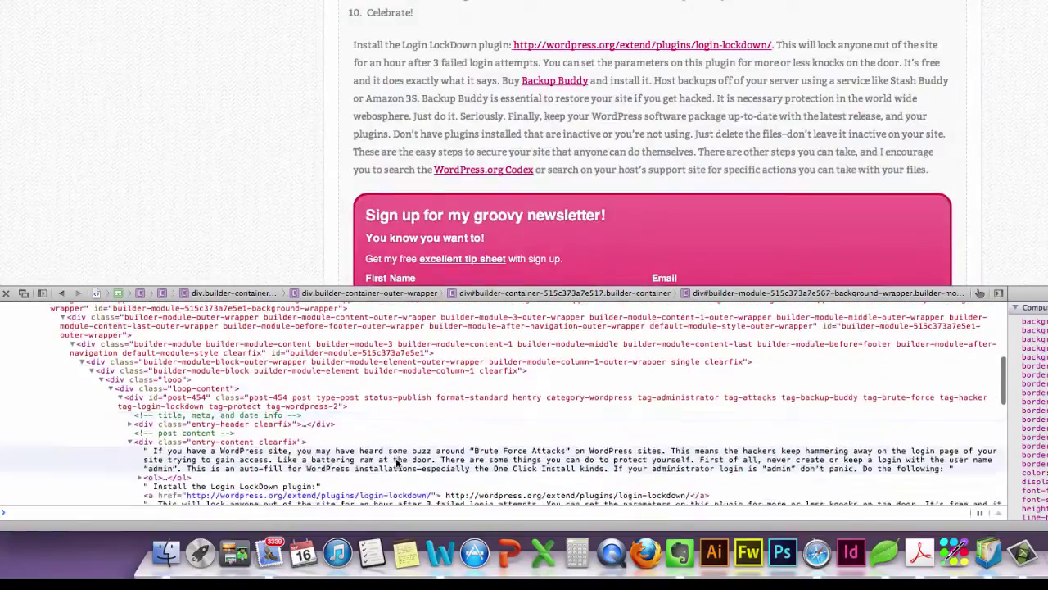
scroll(399, 437, down, 8)
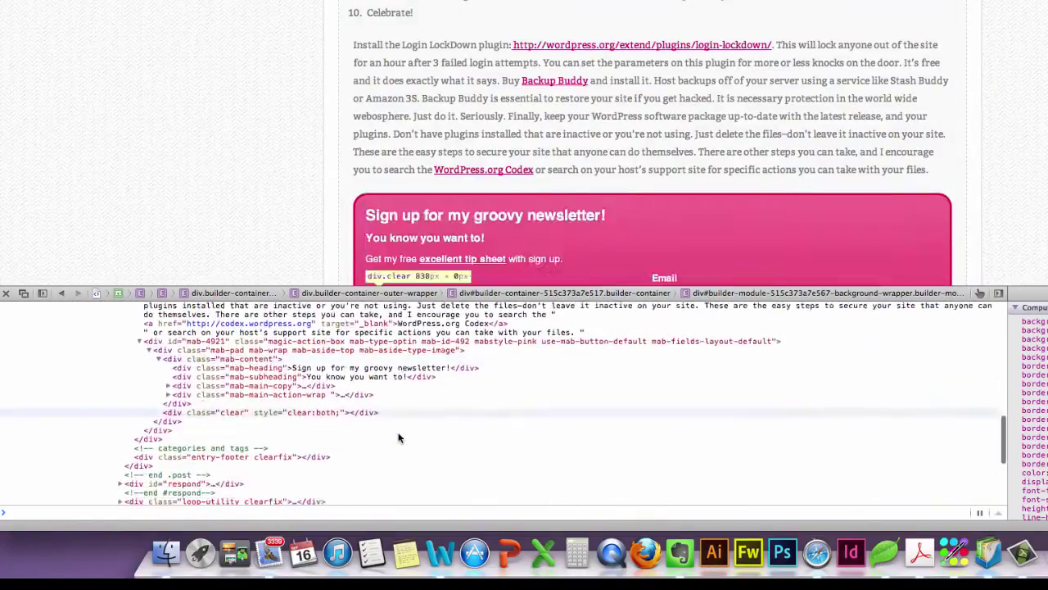
scroll(399, 436, up, 4)
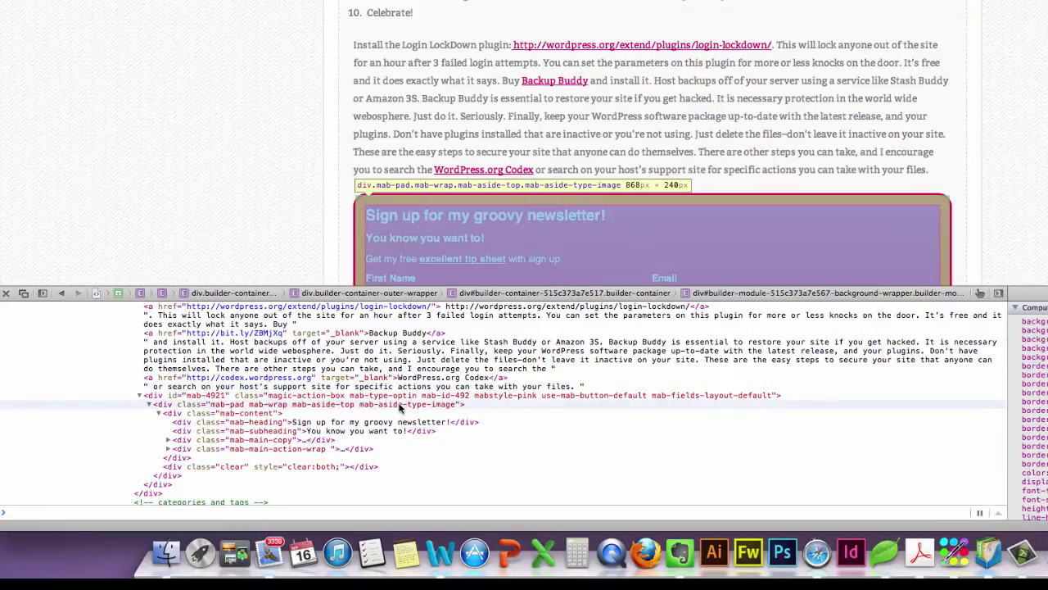
click(399, 406)
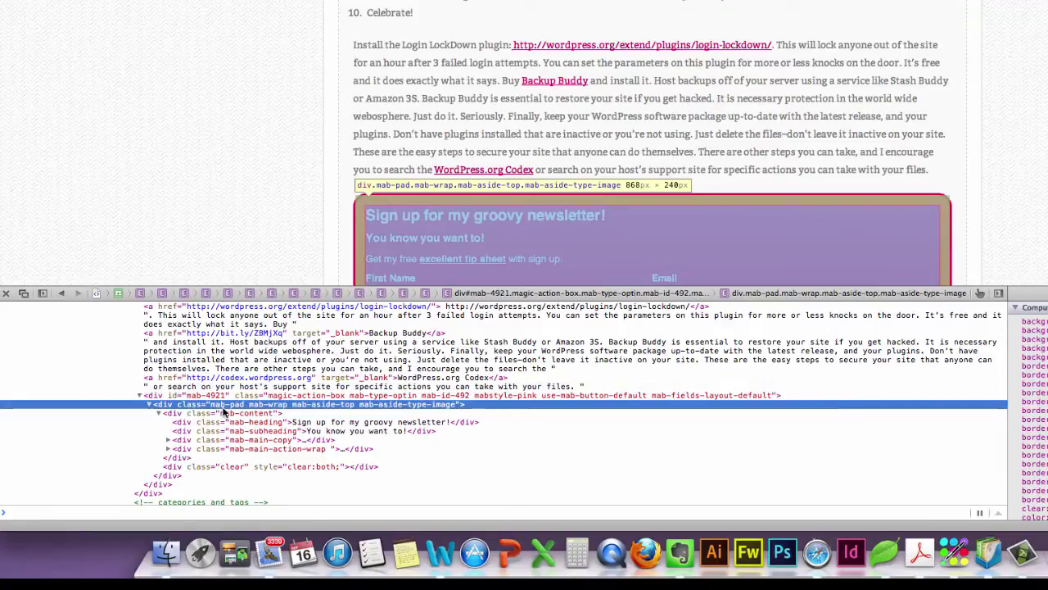
click(187, 397)
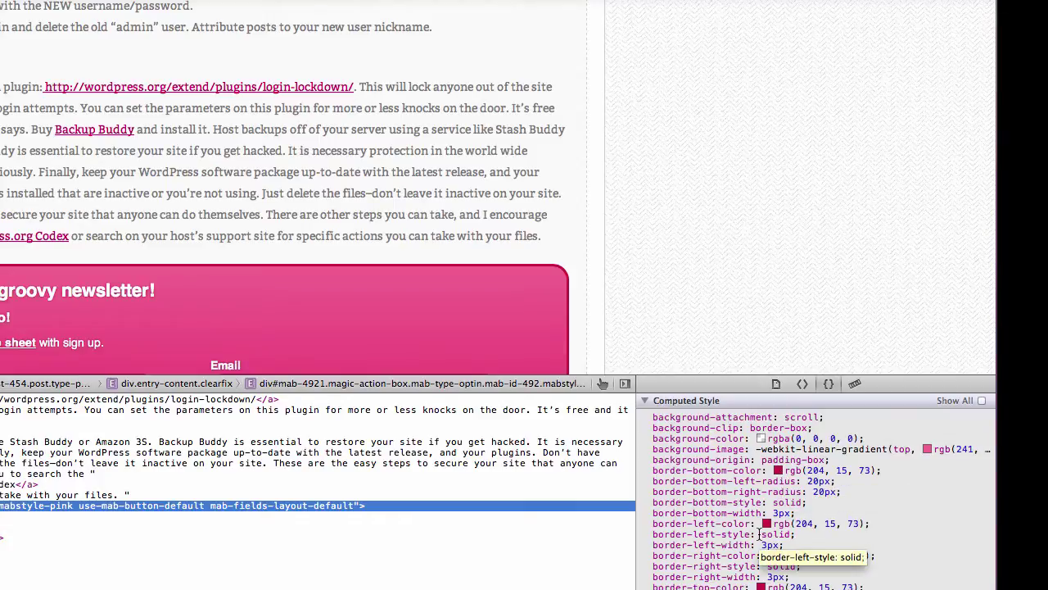
Find the pink box's style rule and select its .mabstyle-pink.magic-action-box selector.
scroll(760, 534, down, 8)
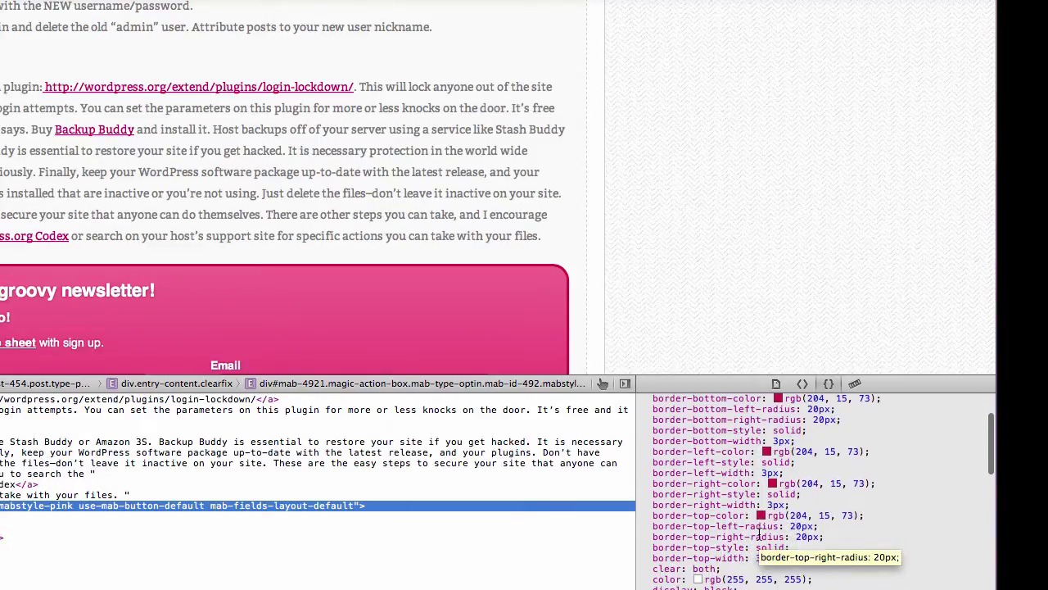
scroll(760, 536, down, 15)
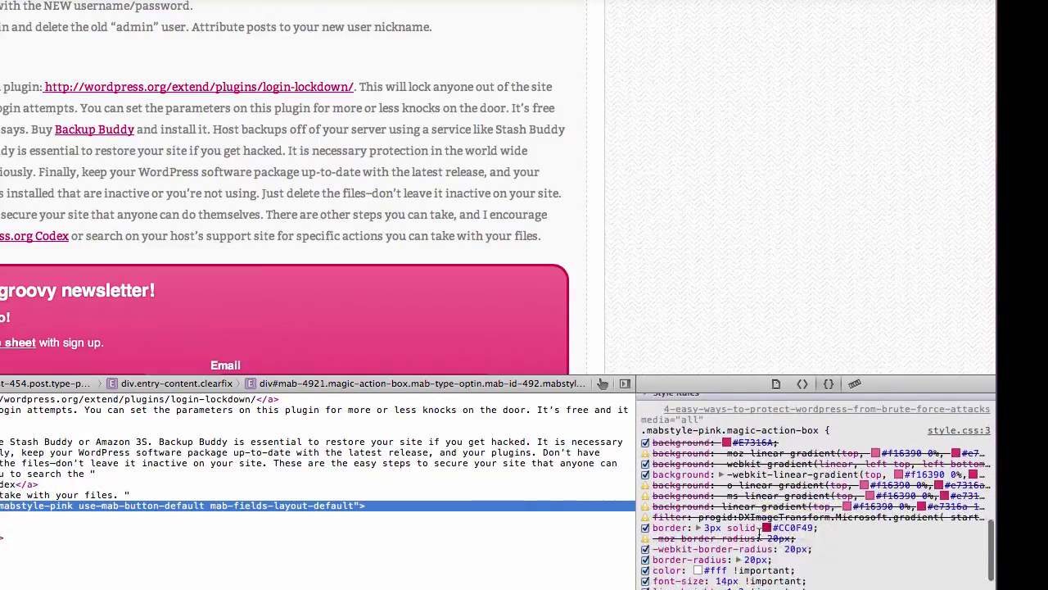
scroll(760, 534, up, 2)
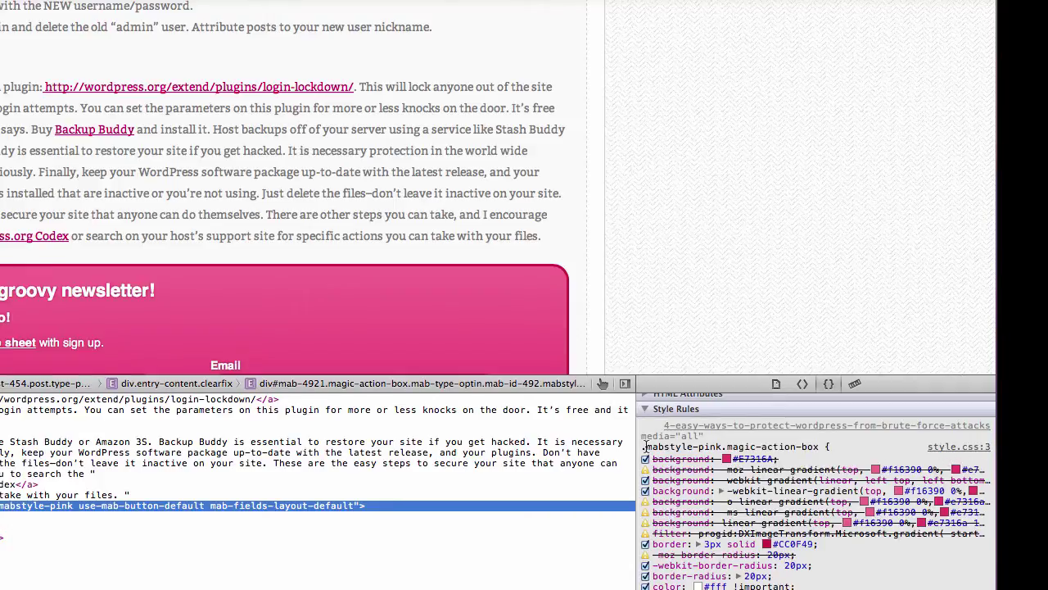
scroll(668, 533, down, 1)
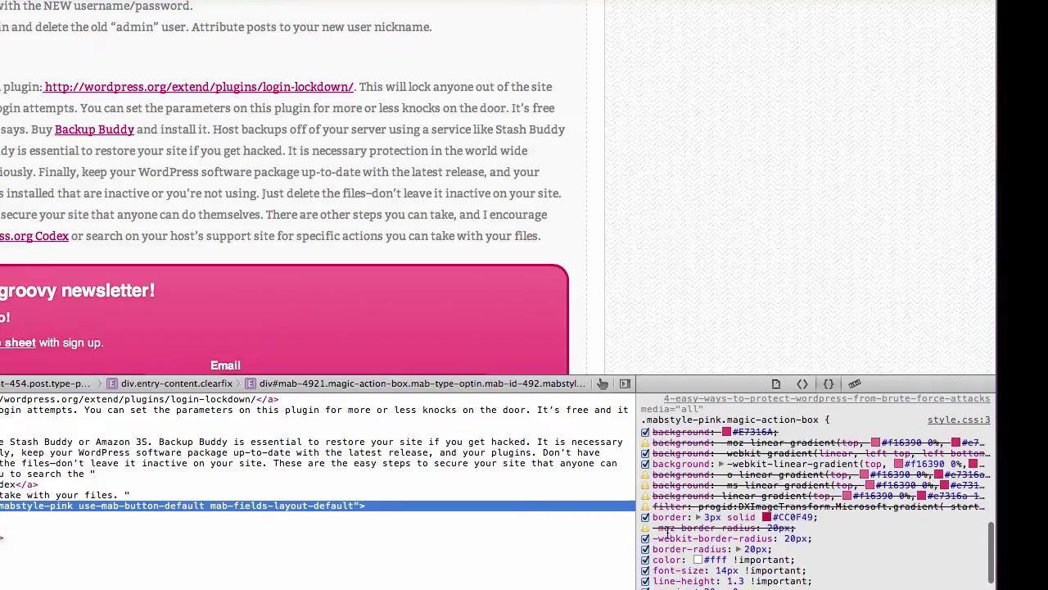
scroll(668, 534, down, 1)
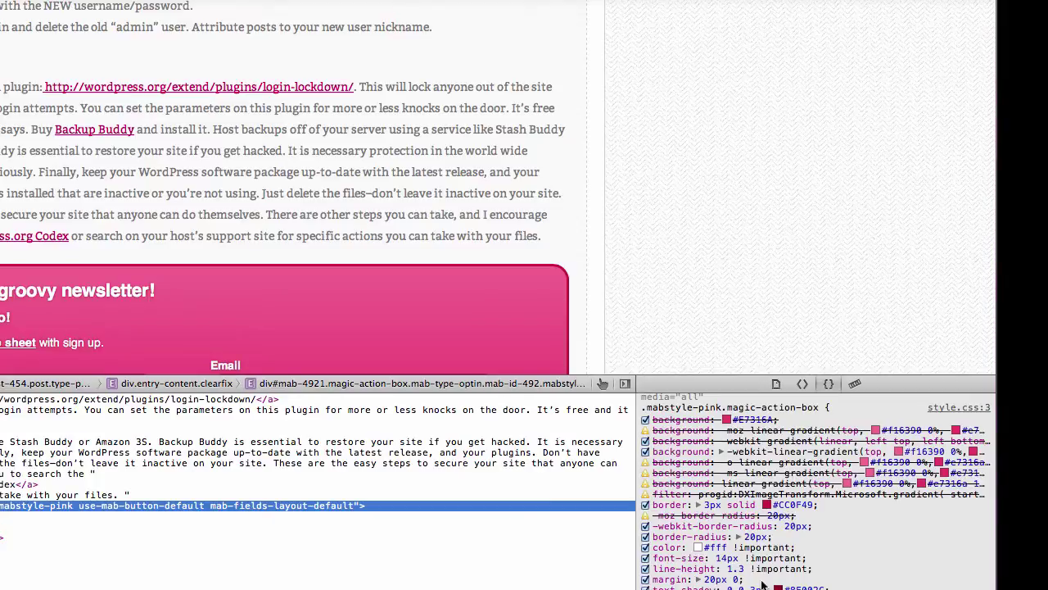
scroll(768, 579, down, 2)
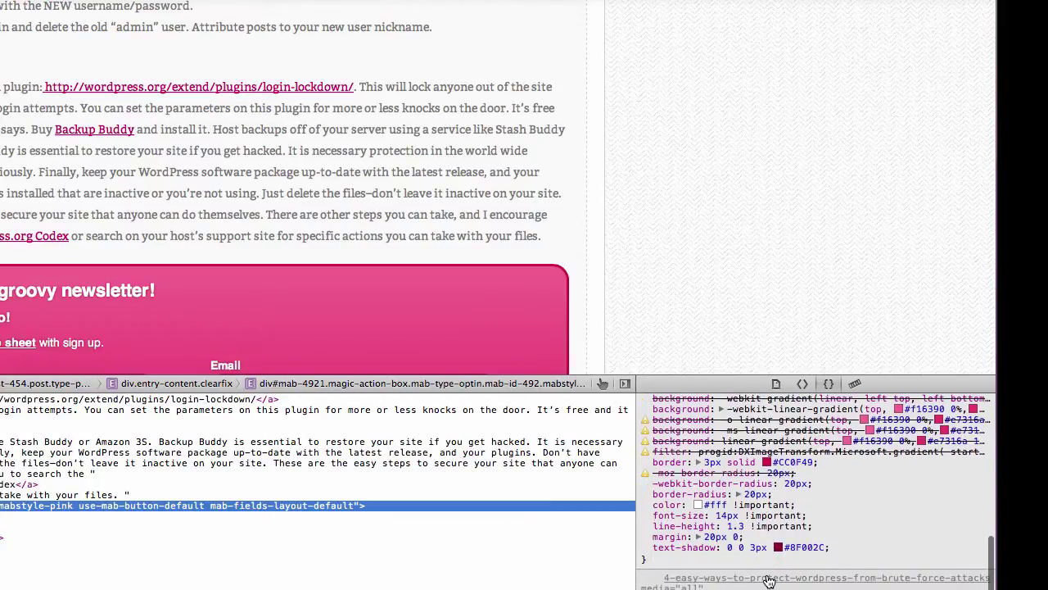
scroll(767, 578, up, 3)
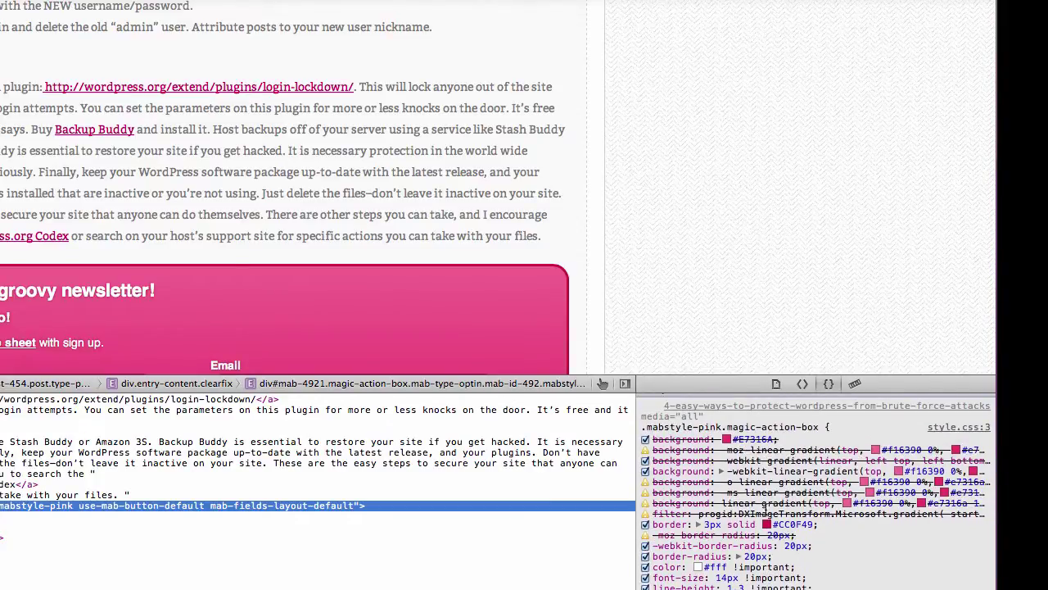
scroll(731, 528, down, 8)
scroll(731, 528, down, 5)
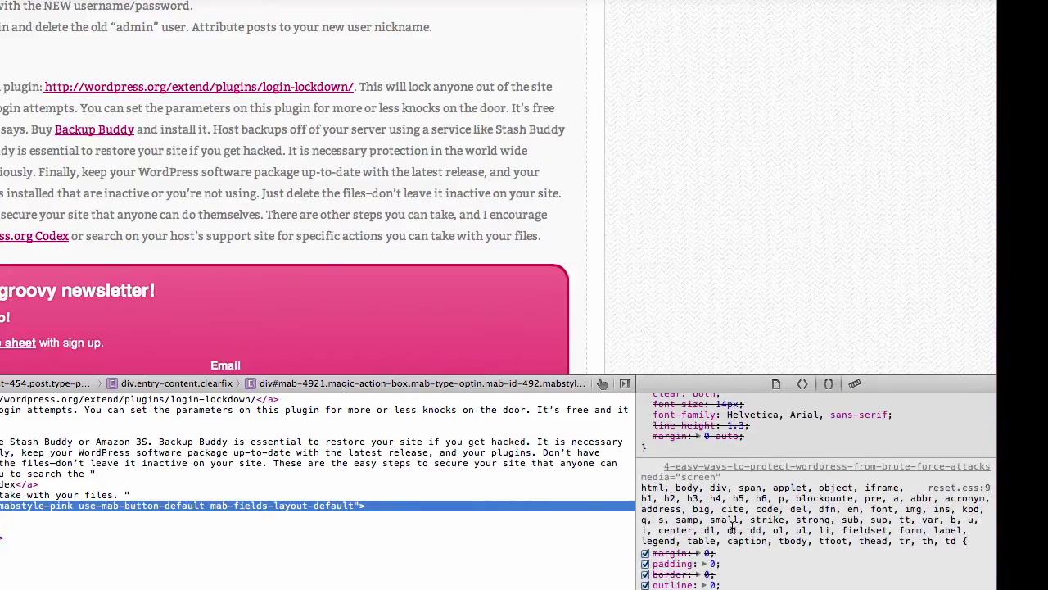
scroll(731, 528, up, 10)
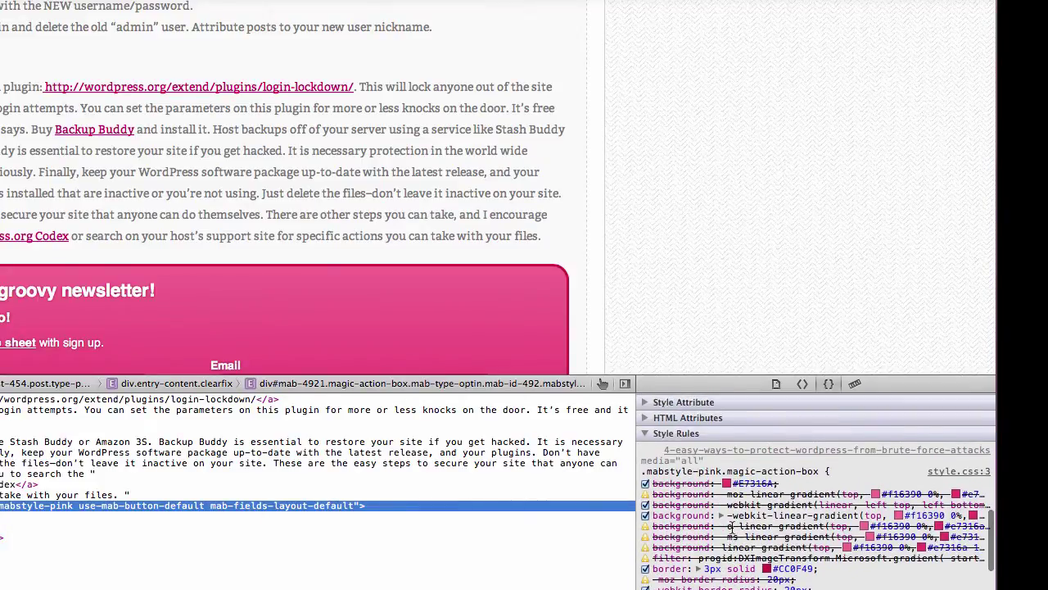
click(643, 472)
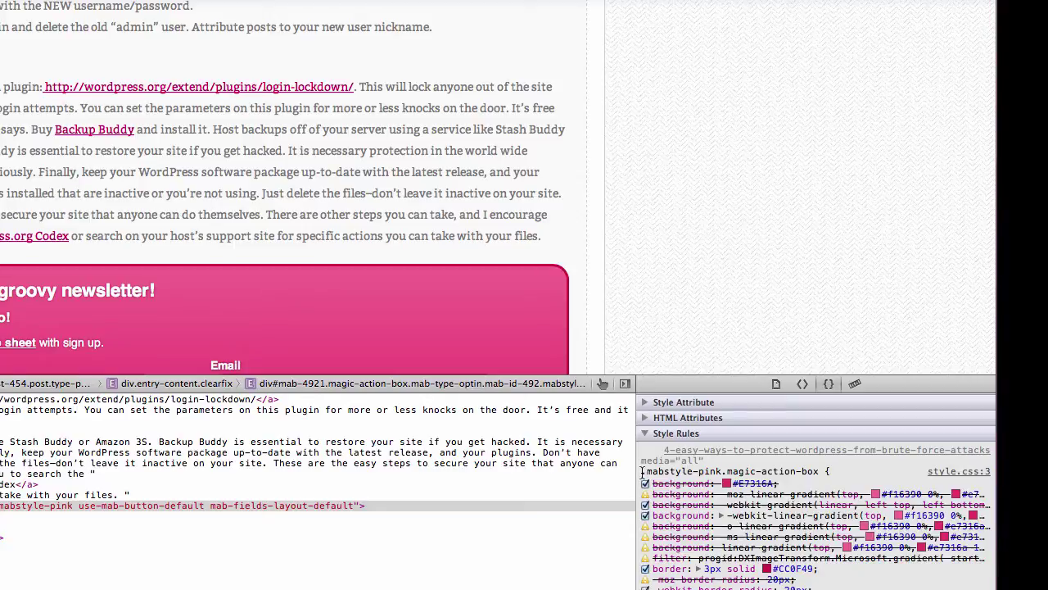
drag(643, 472, 819, 475)
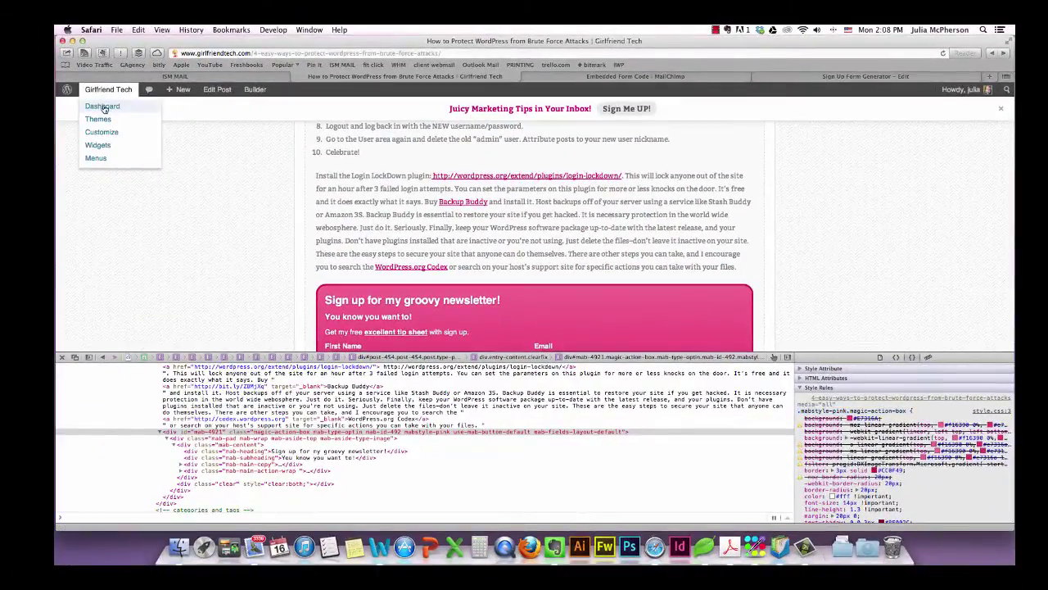
click(148, 106)
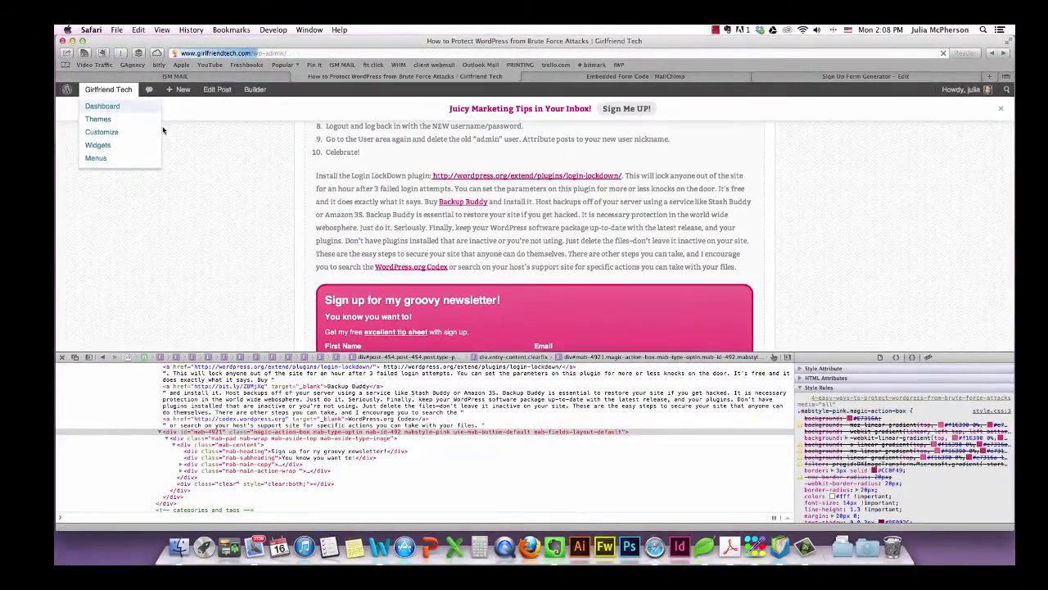
Edit New Optin for MC from the Action Boxes list and scroll to Design Settings: Custom CSS.
click(62, 358)
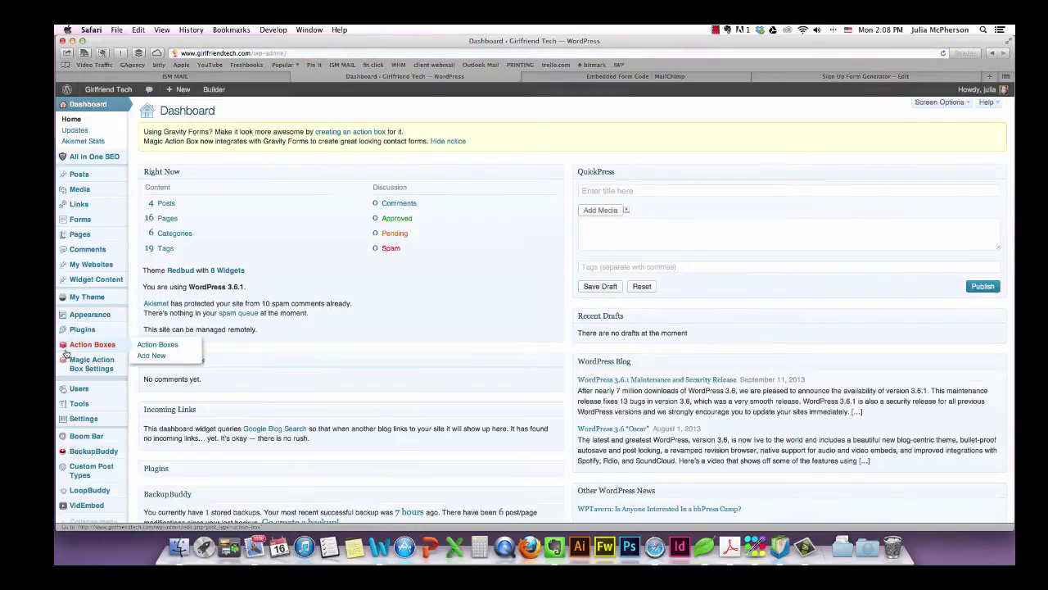
click(149, 348)
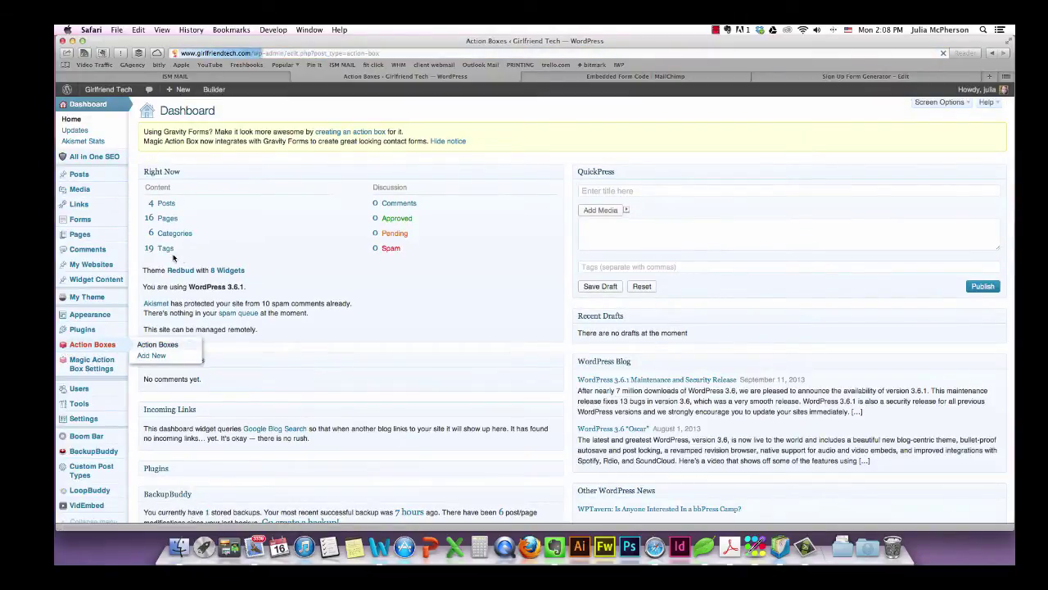
click(164, 235)
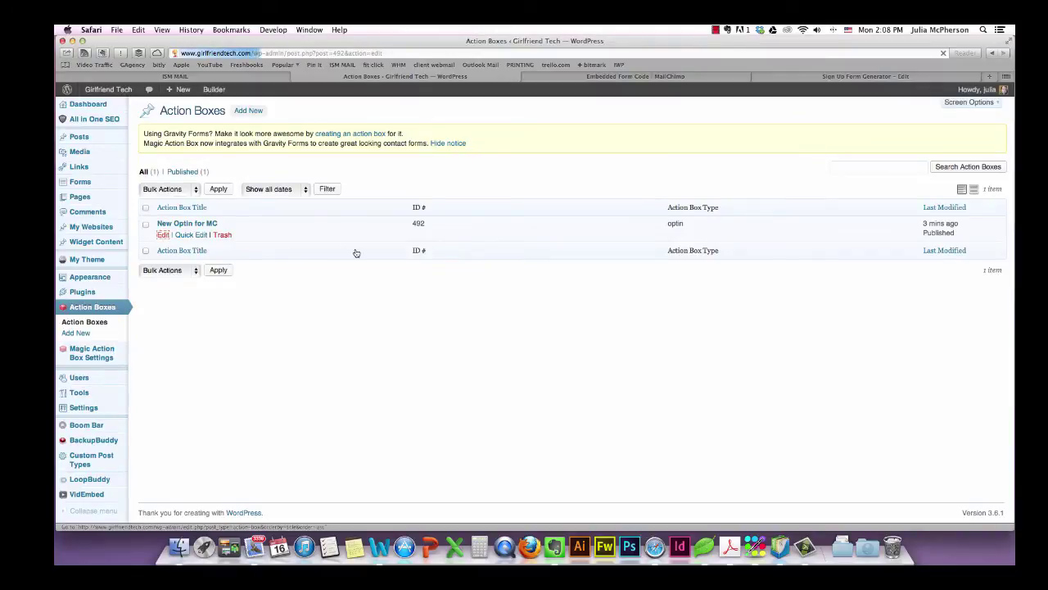
scroll(367, 388, down, 15)
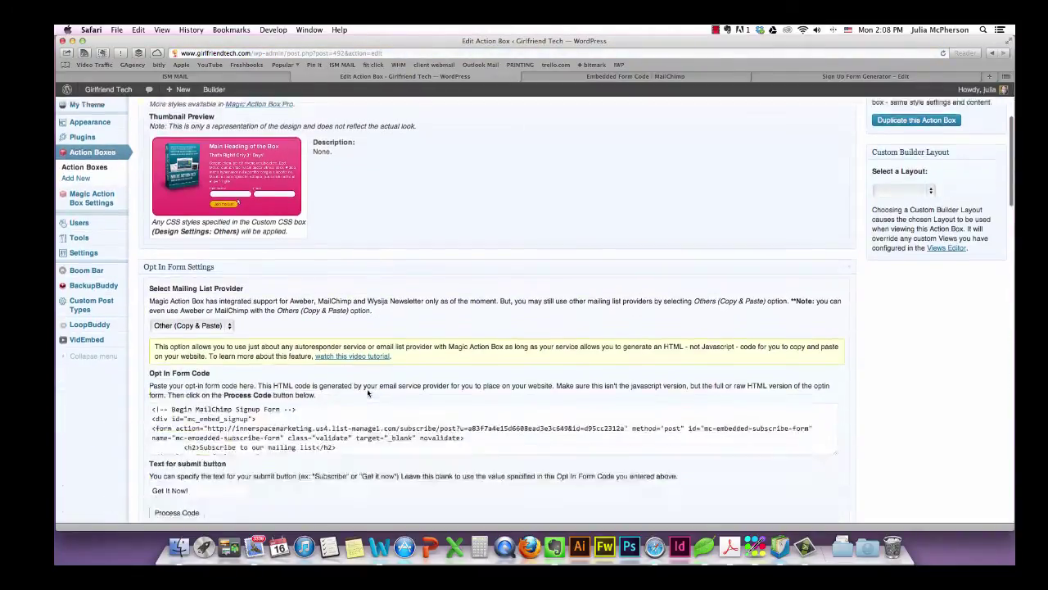
scroll(368, 394, down, 10)
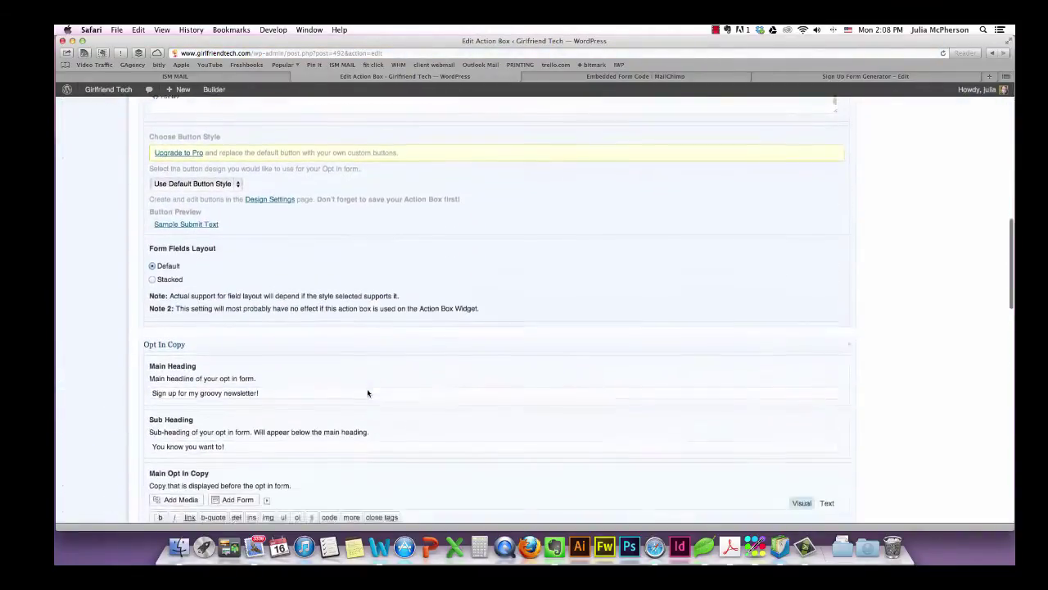
scroll(252, 301, down, 15)
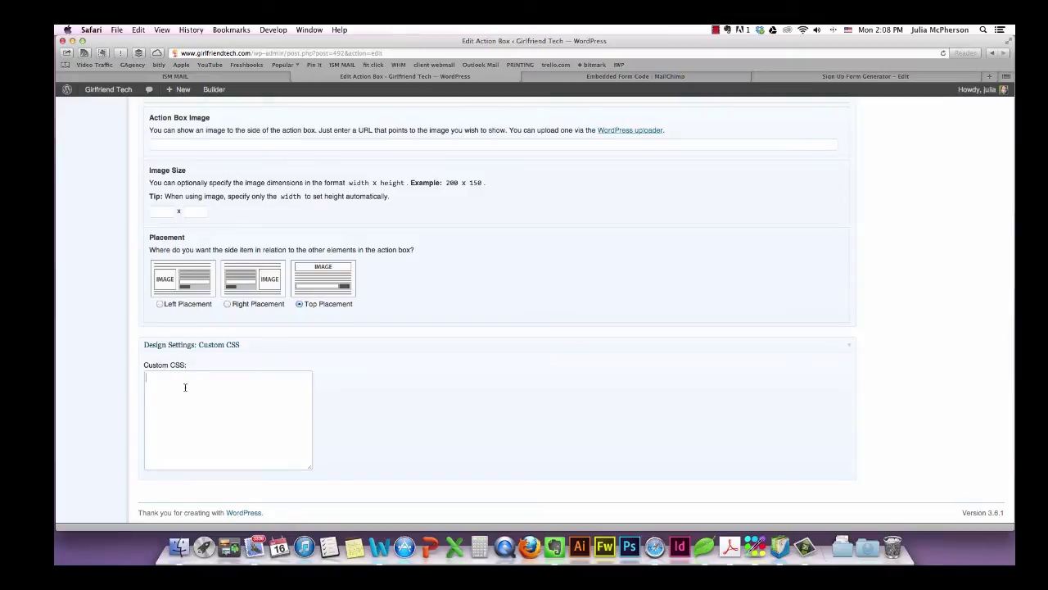
Enter '.mabstyle-pink.magic-action-box { background: #ffffff;}' as Custom CSS and update the box.
text(.mabstyle-pink.magic-action-box {)
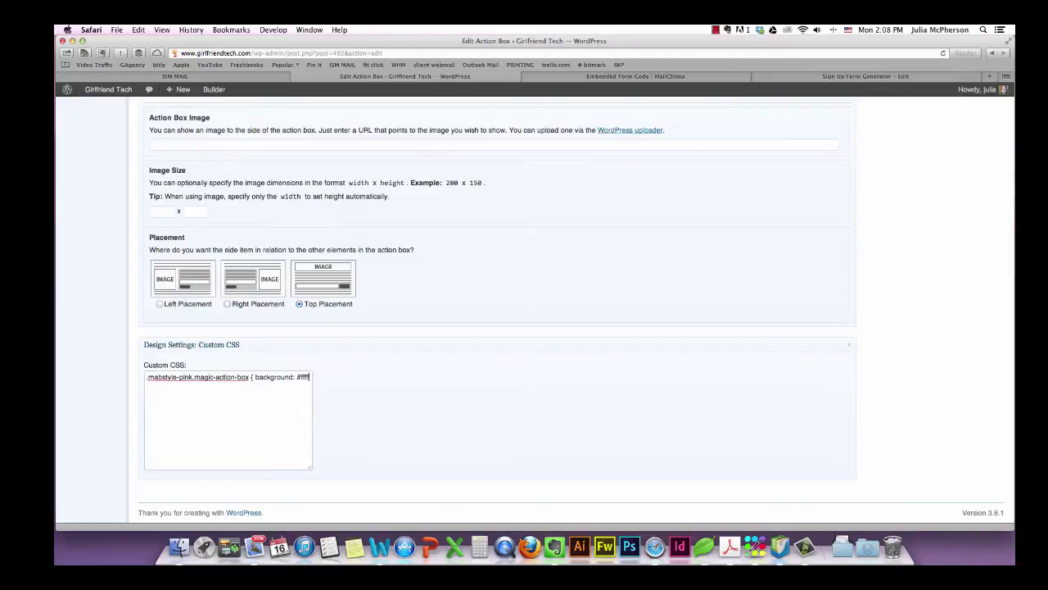
text(f;)
scroll(456, 483, down, 2)
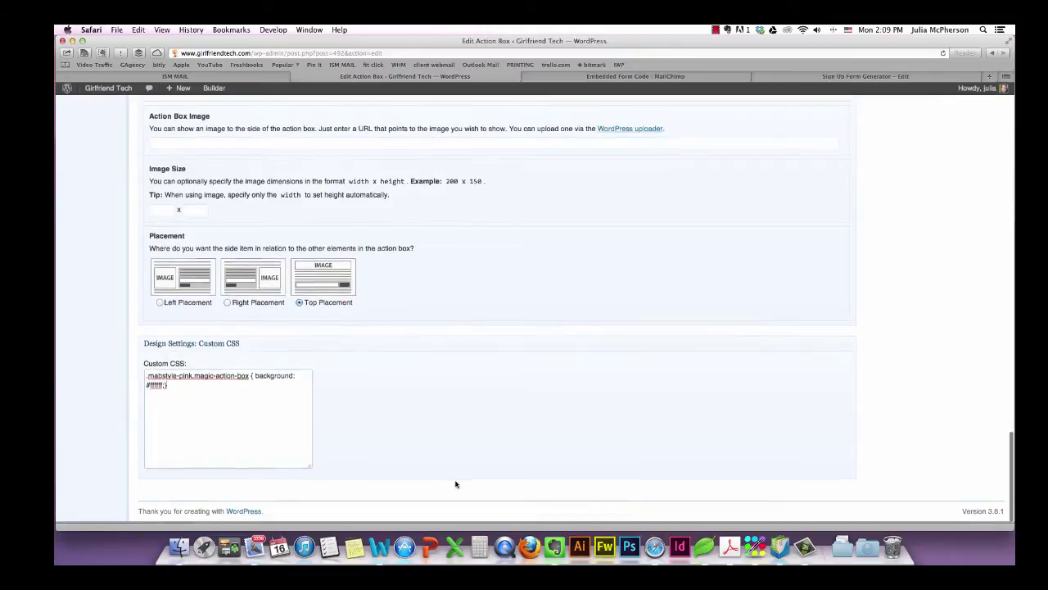
scroll(593, 306, up, 20)
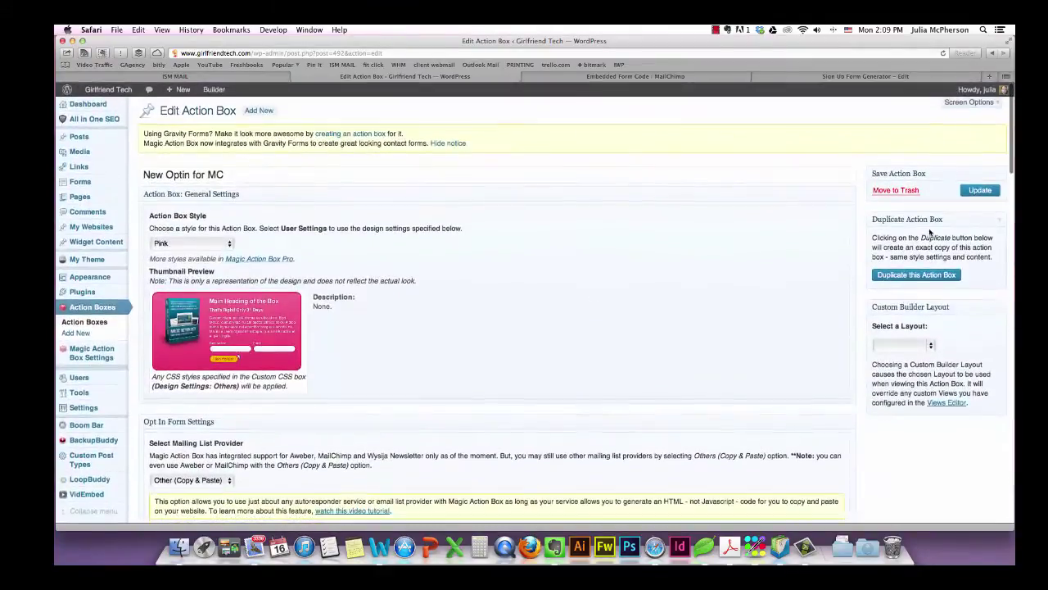
click(974, 190)
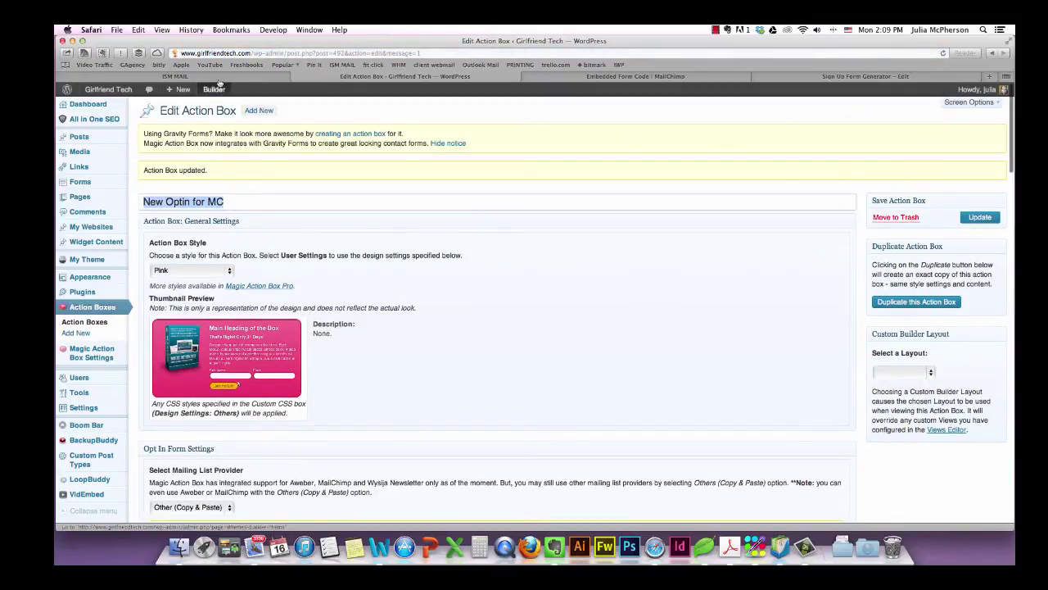
View the live post and highlight the now-white sign-up box's heading and name/email fields.
right_click(85, 99)
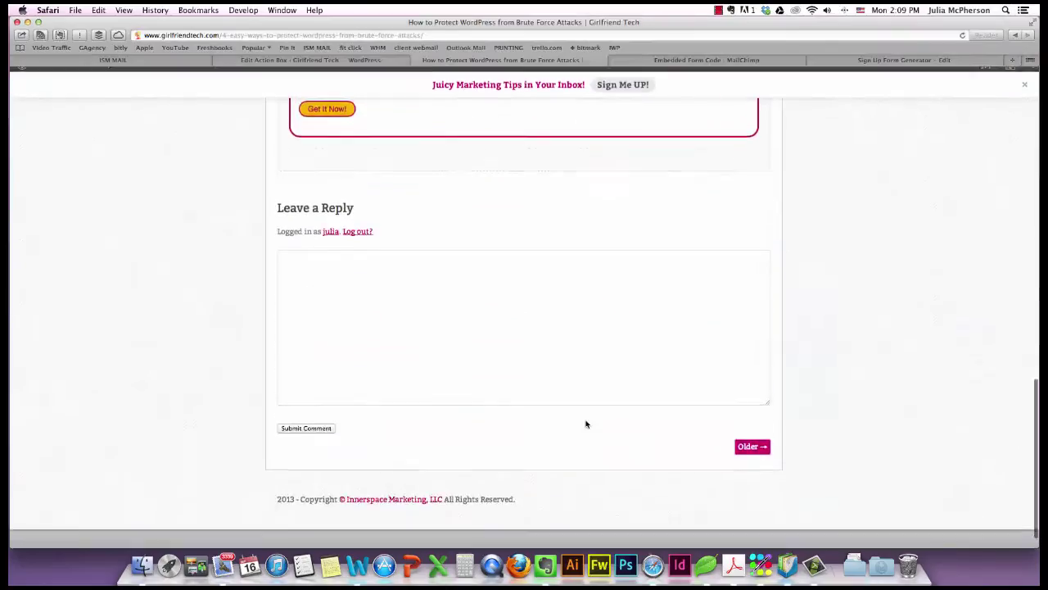
scroll(585, 424, up, 5)
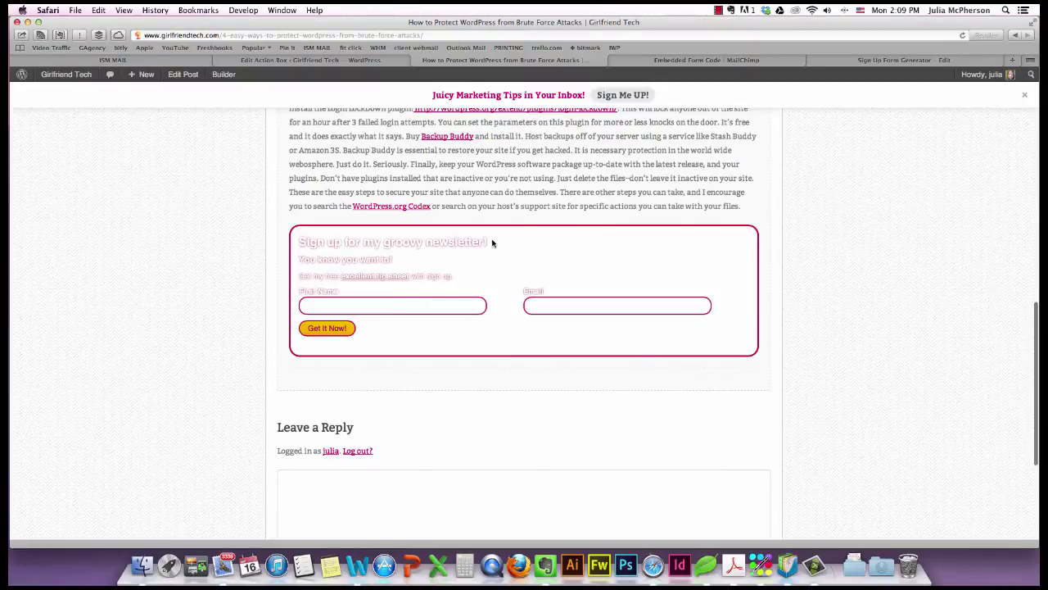
drag(492, 242, 401, 243)
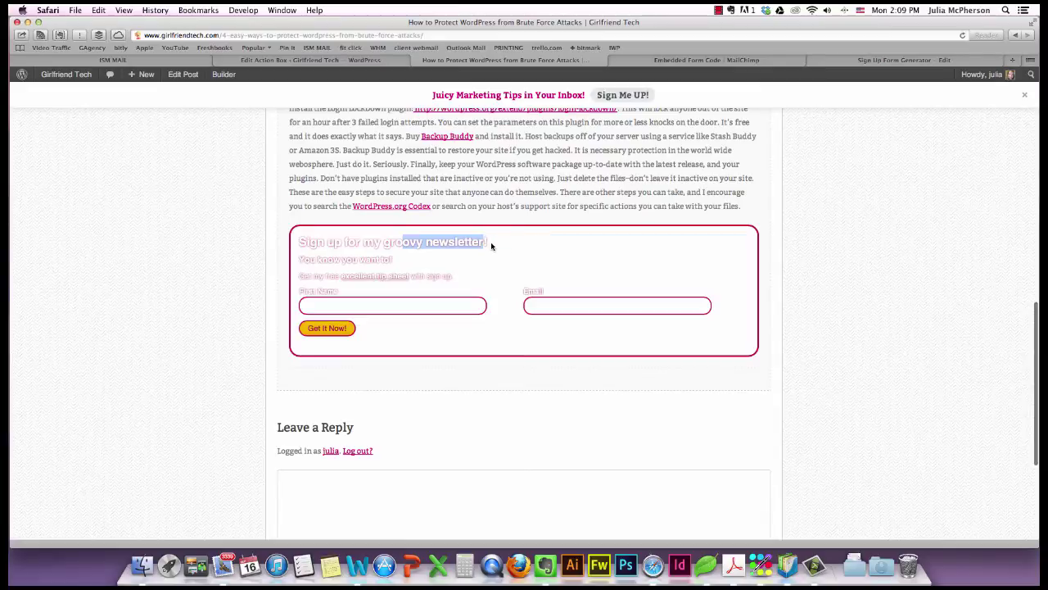
drag(492, 244, 297, 243)
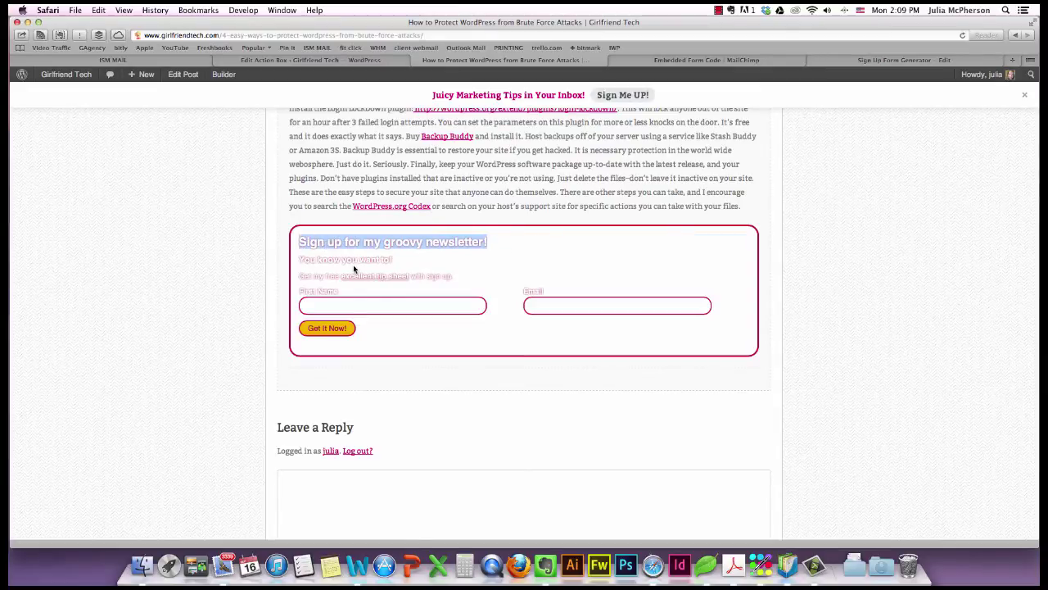
click(459, 274)
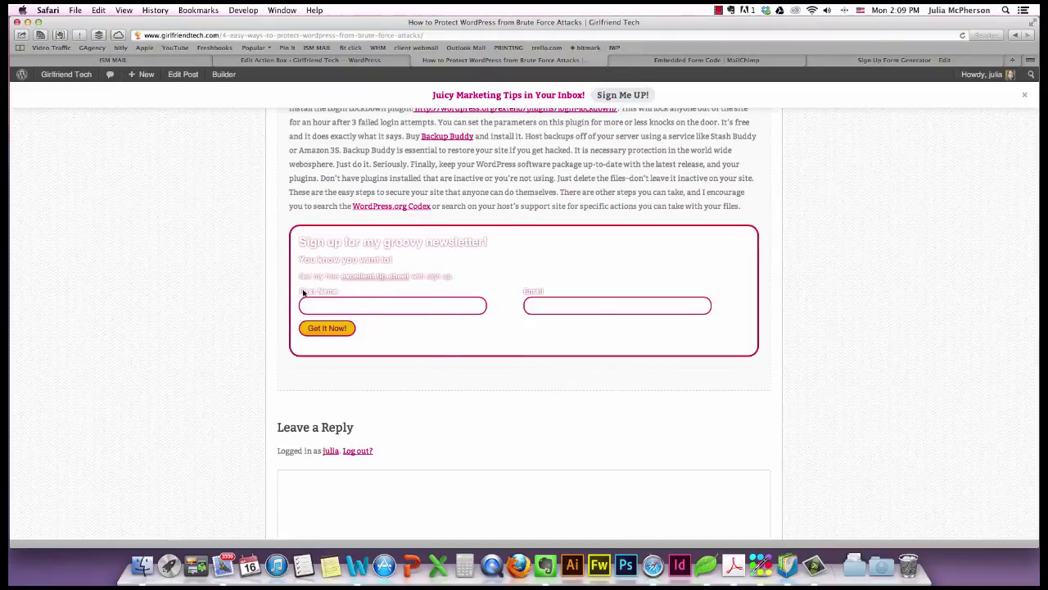
drag(299, 293, 499, 320)
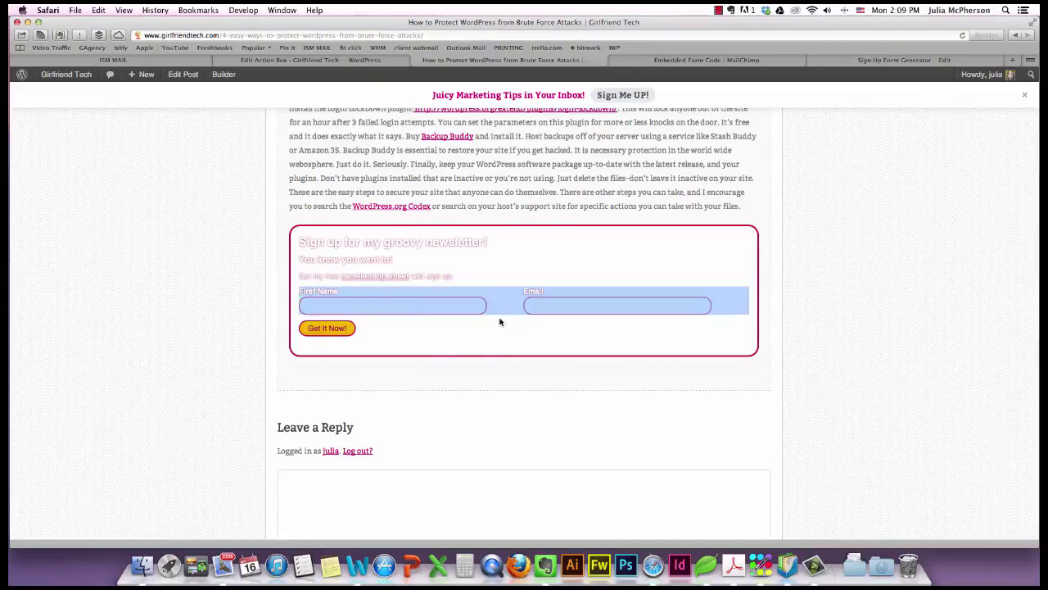
right_click(476, 306)
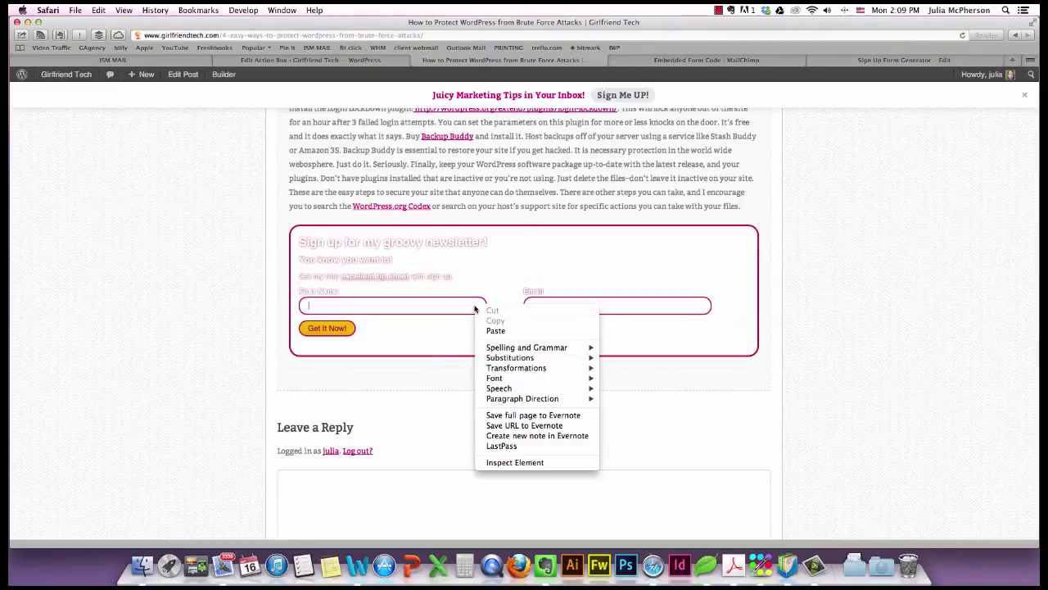
Inspect the First Name field's pink 15px-radius border styles, then close Web Inspector.
click(520, 462)
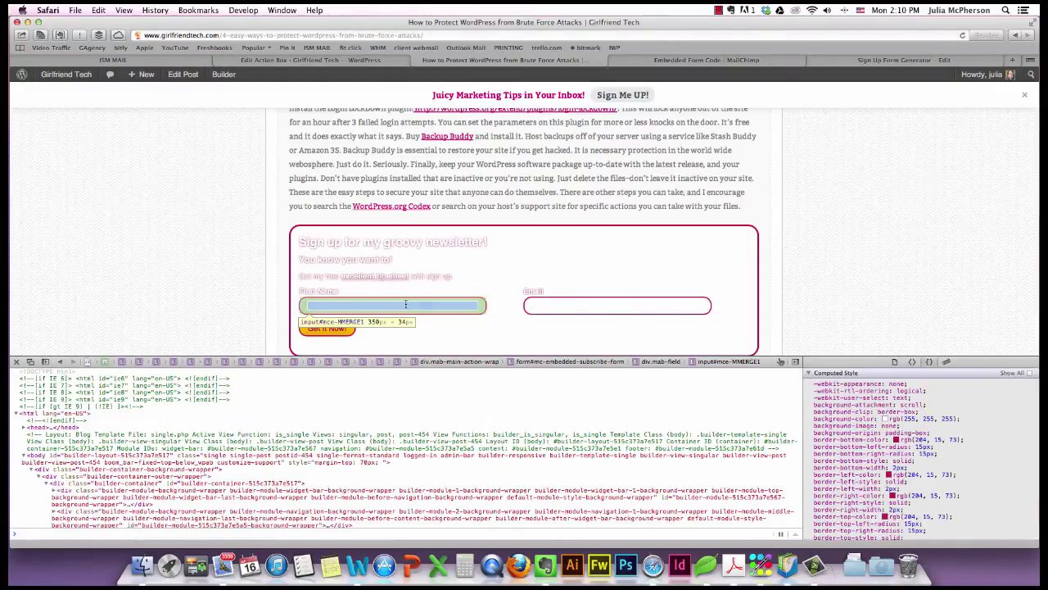
scroll(899, 429, down, 2)
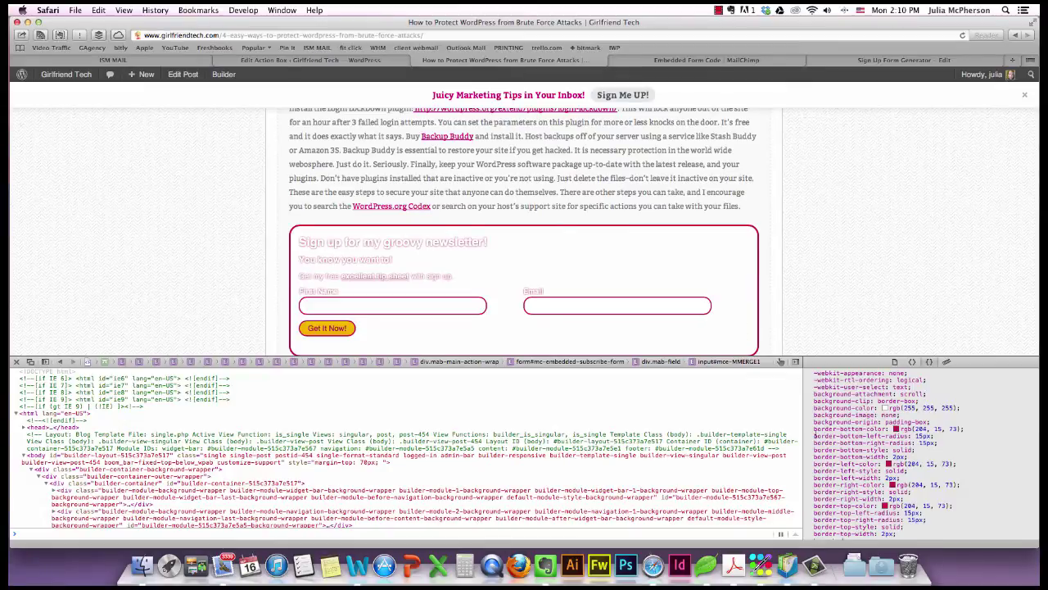
drag(814, 434, 937, 441)
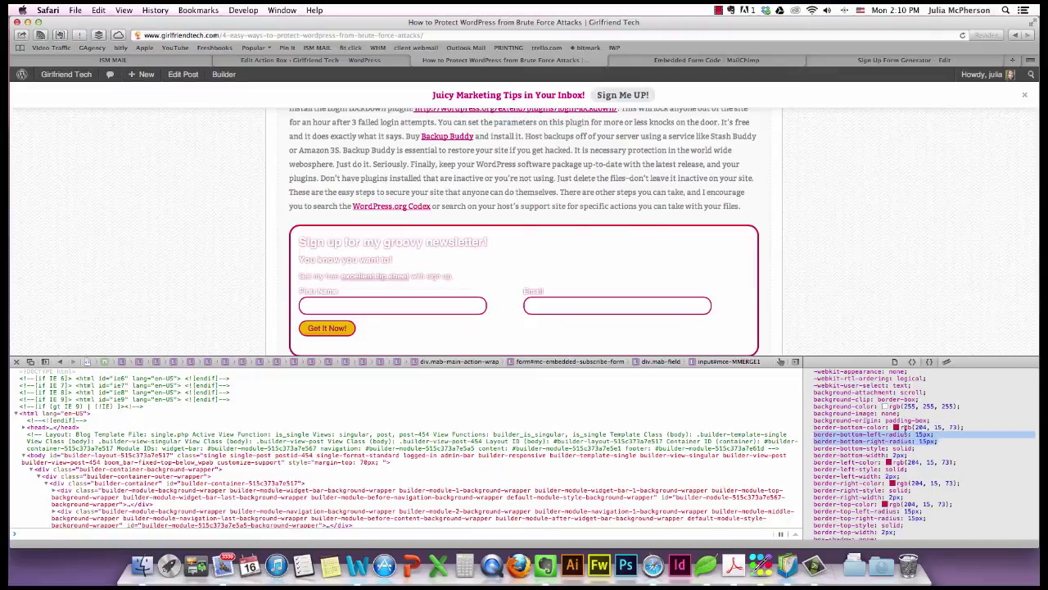
click(766, 316)
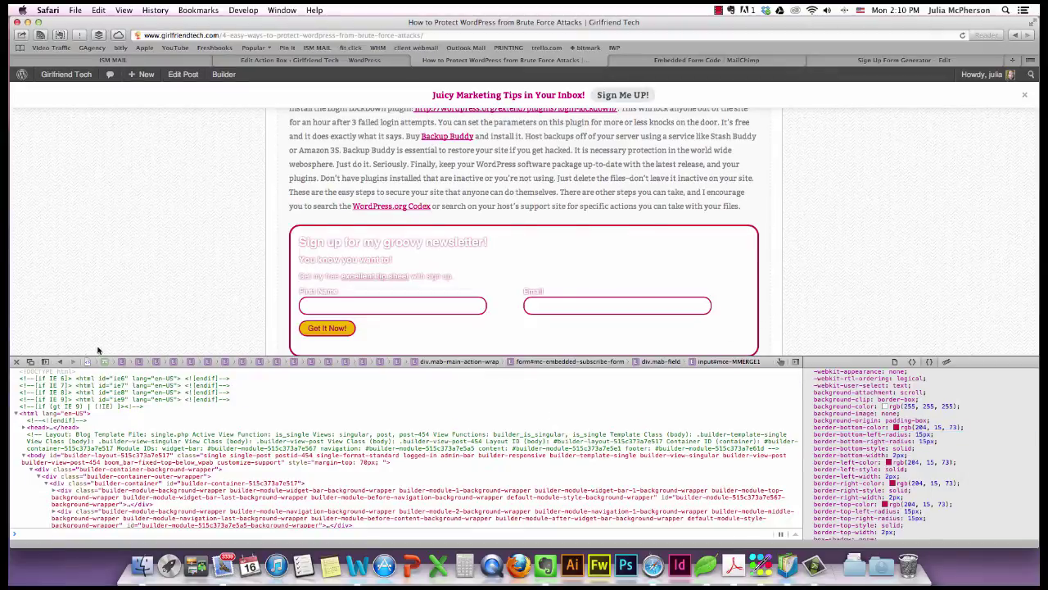
click(17, 362)
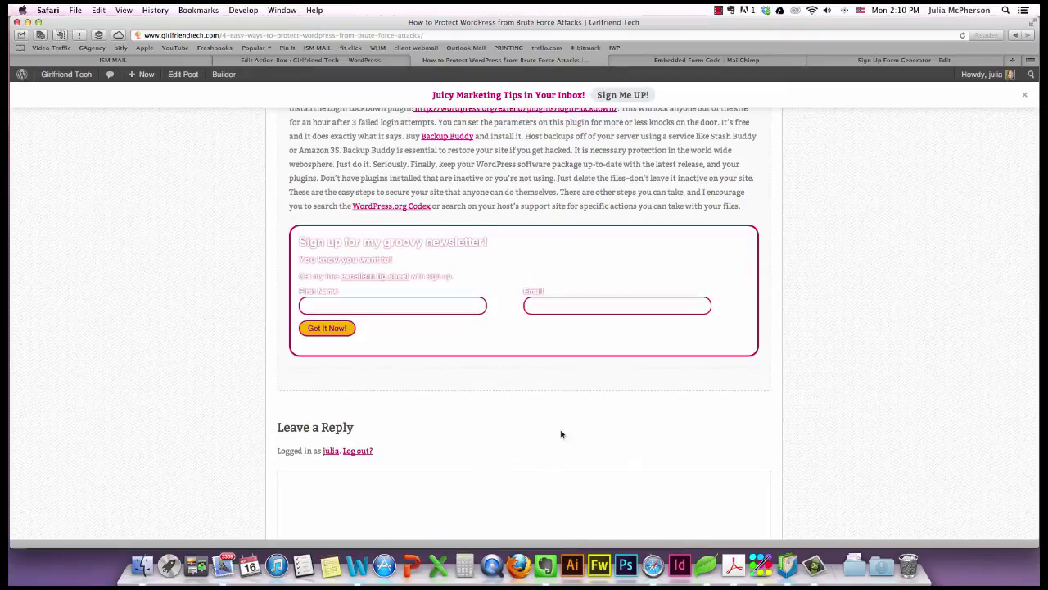
scroll(412, 324, up, 15)
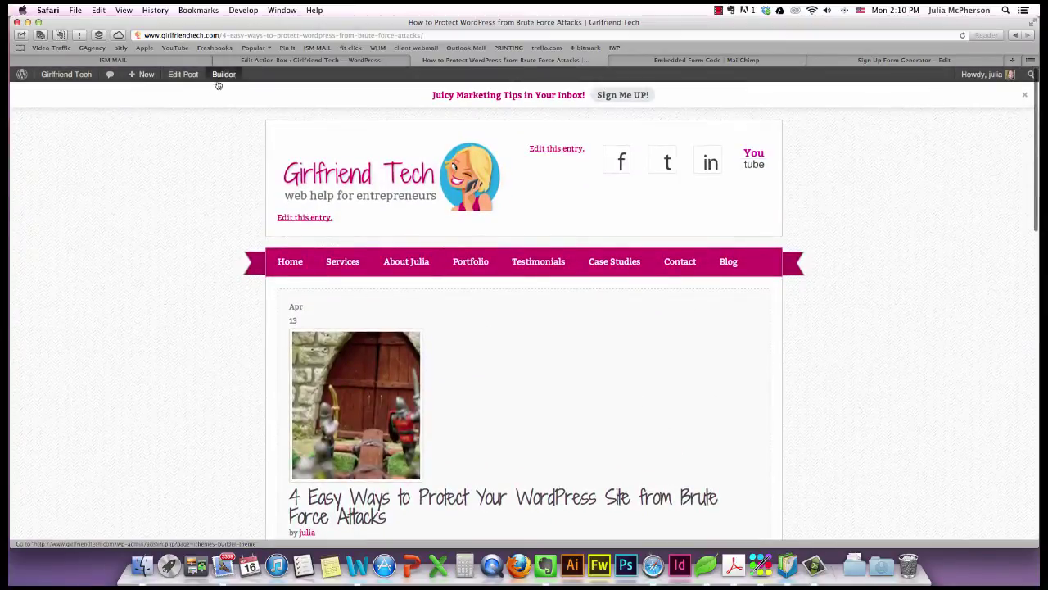
Create a new Optin Form action box titled 'New optin for Aweber'.
click(218, 61)
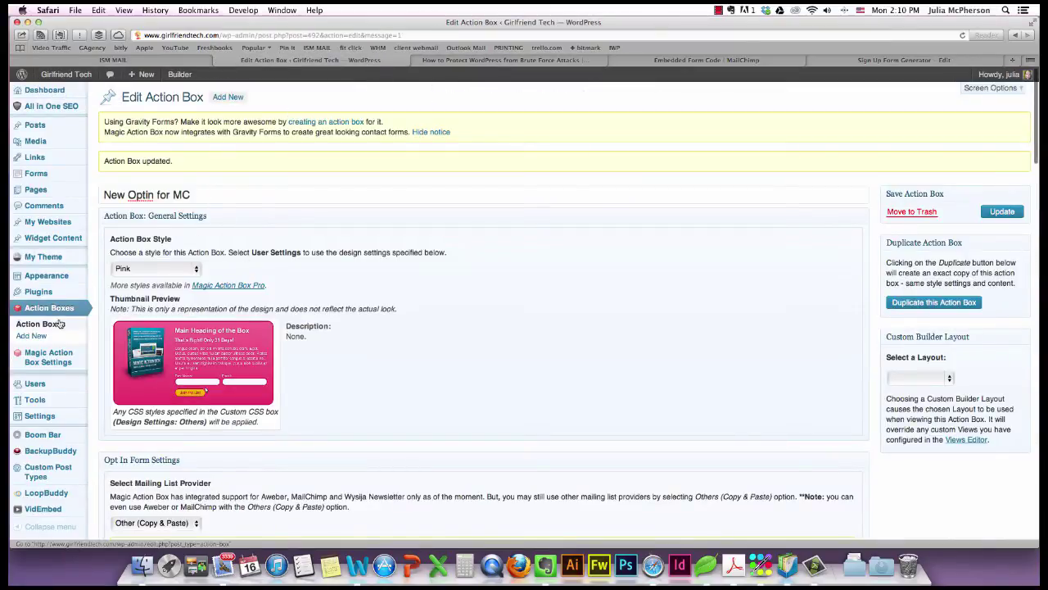
click(31, 336)
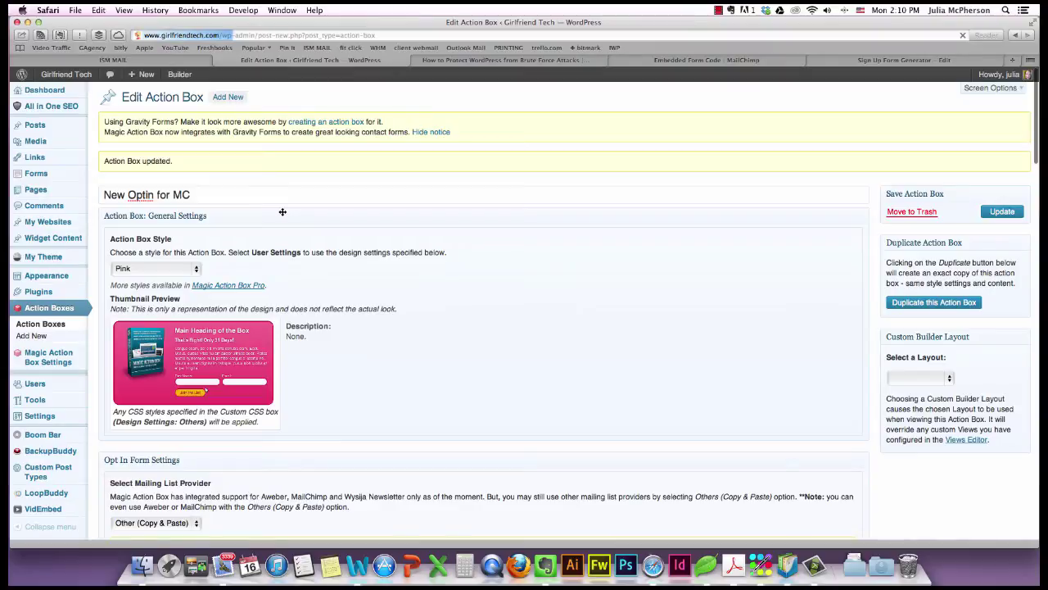
click(127, 194)
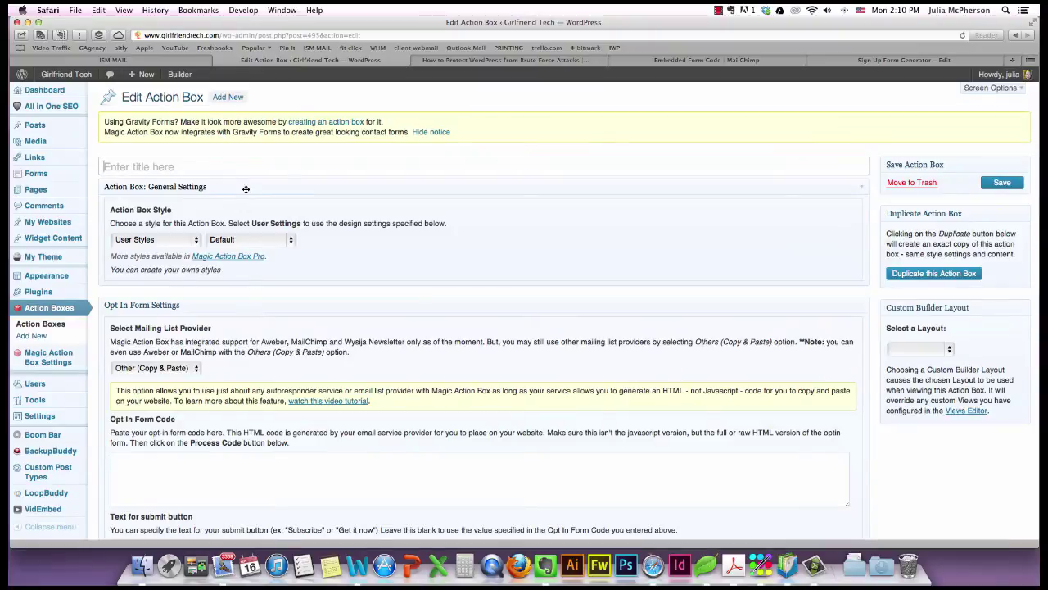
click(245, 168)
text(New optin for Aw)
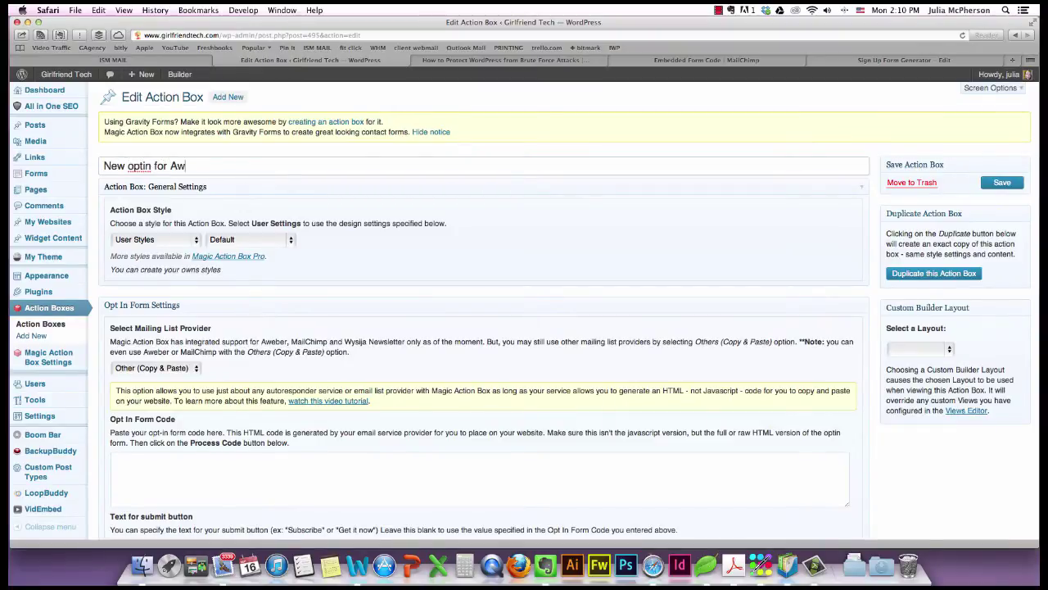
text(eber)
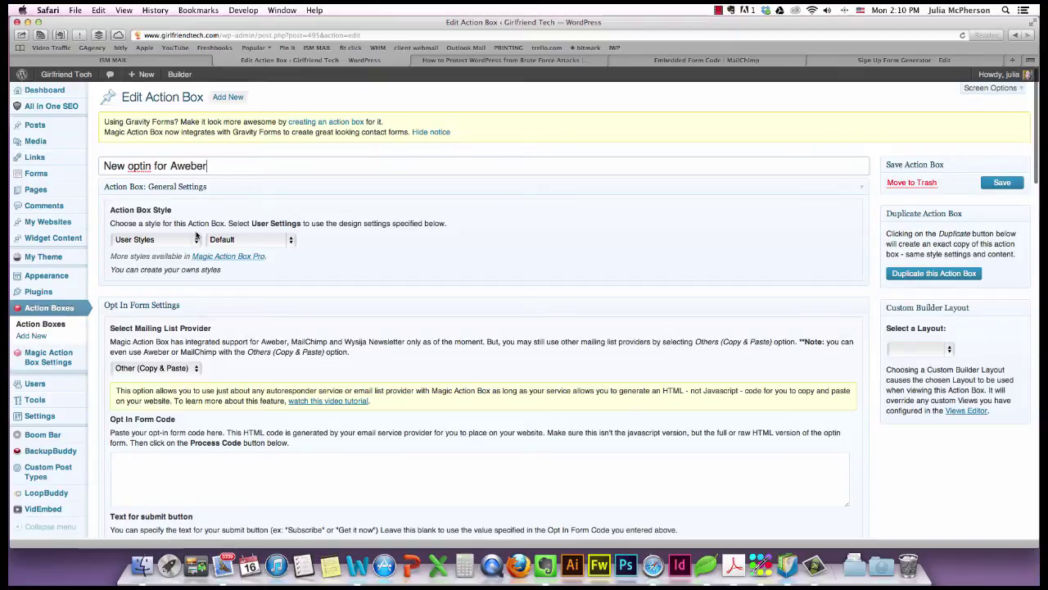
Choose the Royalty style for the new action box.
click(195, 237)
click(135, 292)
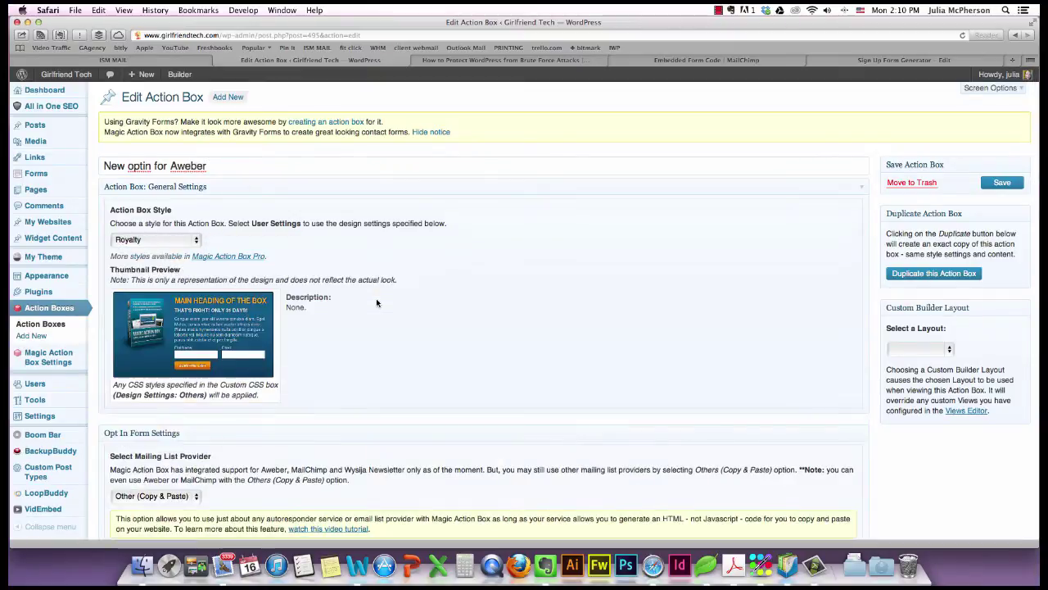
scroll(503, 348, down, 5)
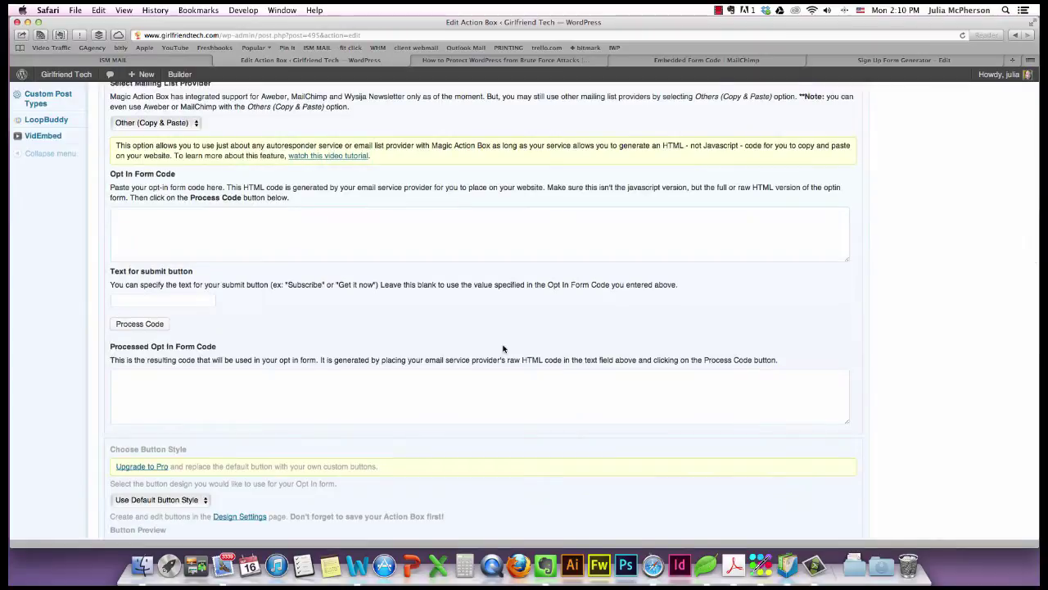
scroll(293, 362, down, 6)
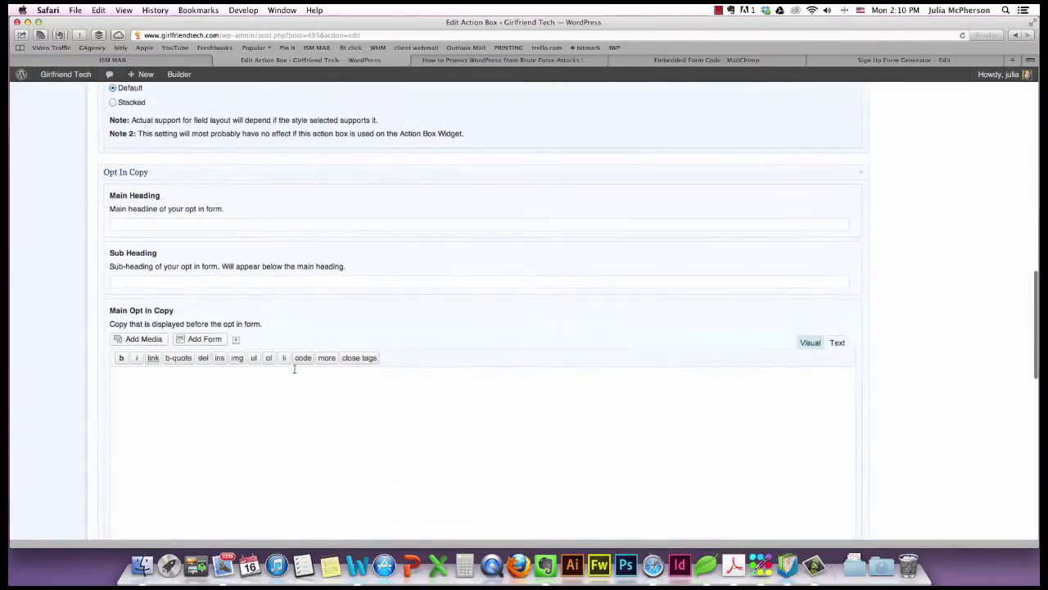
click(276, 289)
scroll(276, 288, up, 6)
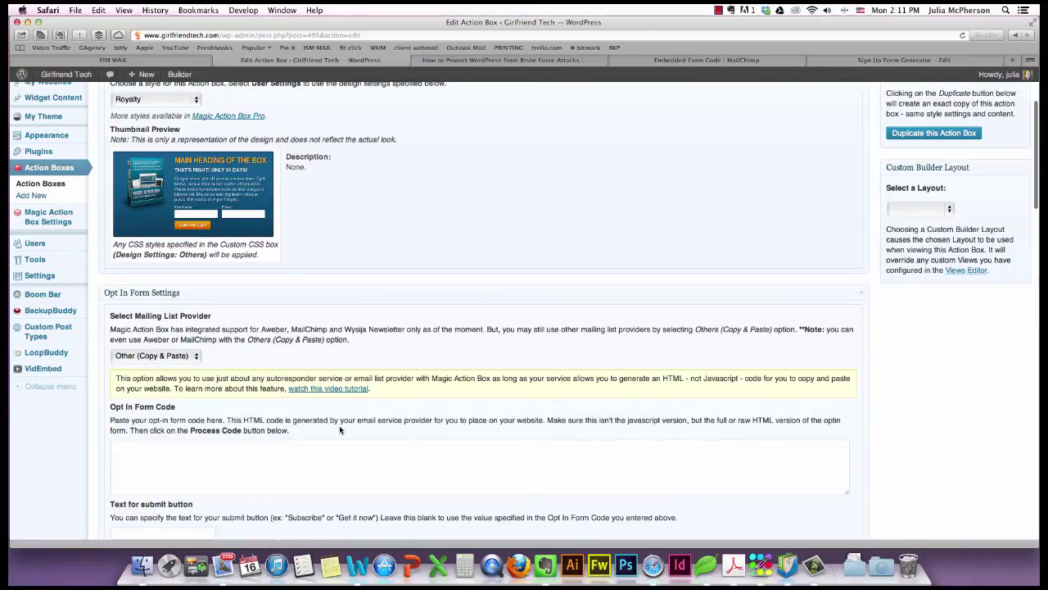
click(904, 61)
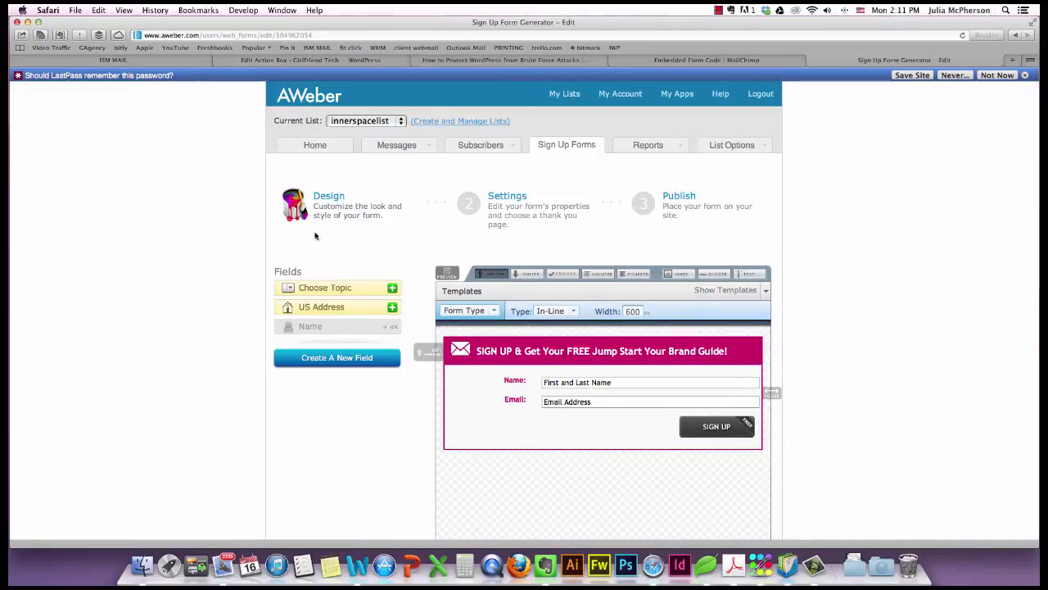
Open the 'Magic Action opt-in' form from AWeber's Sign Up Forms list.
click(328, 145)
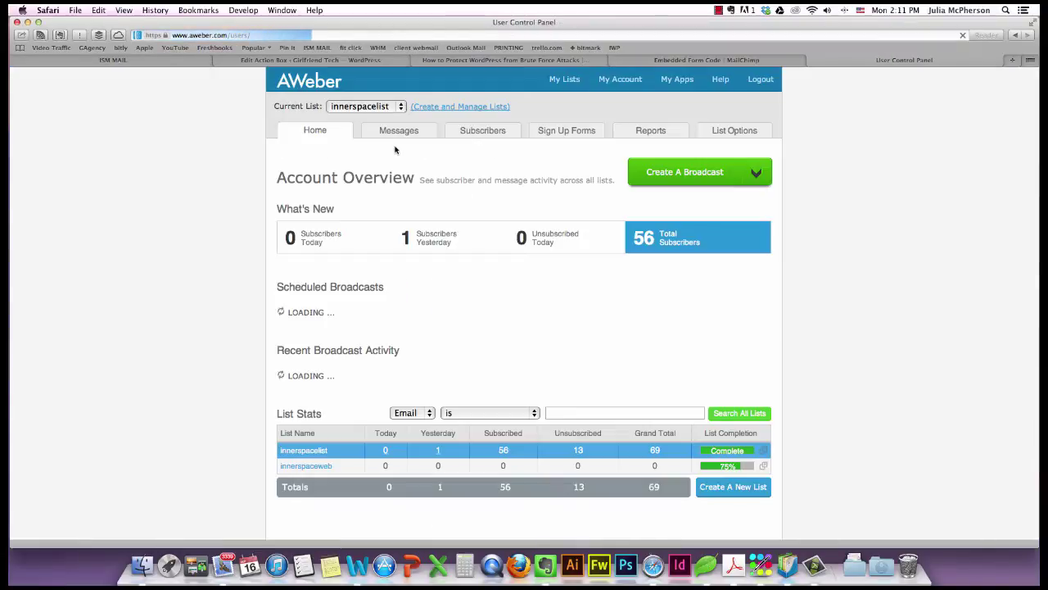
mouse_move(491, 141)
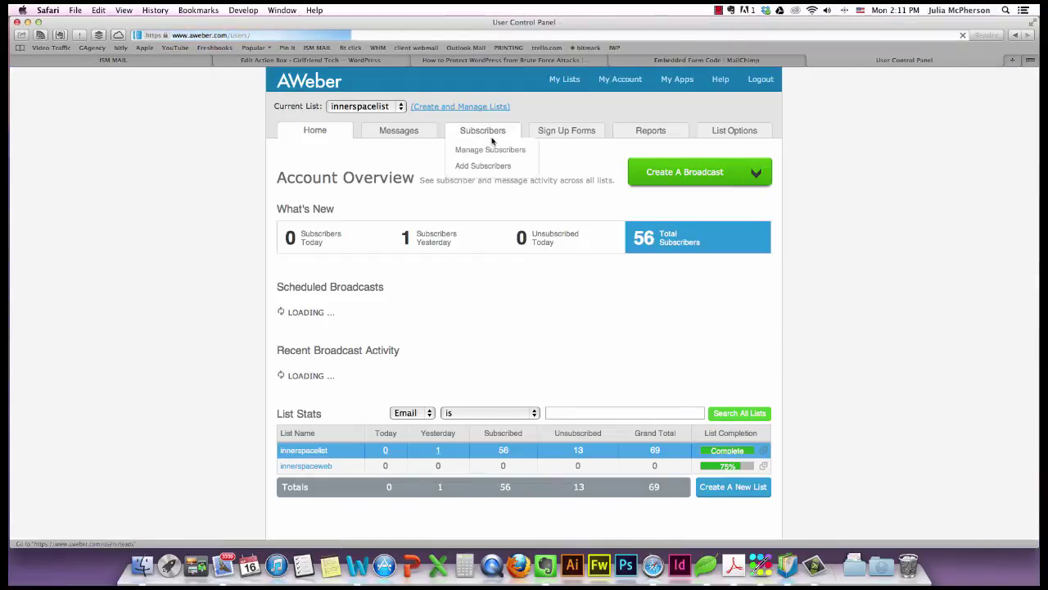
click(562, 145)
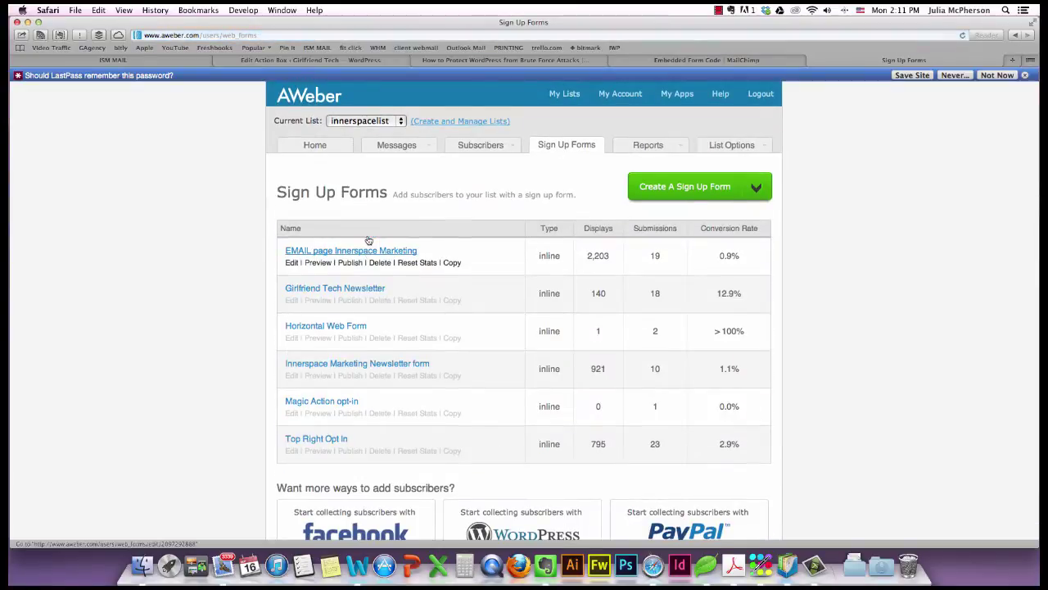
scroll(369, 240, down, 5)
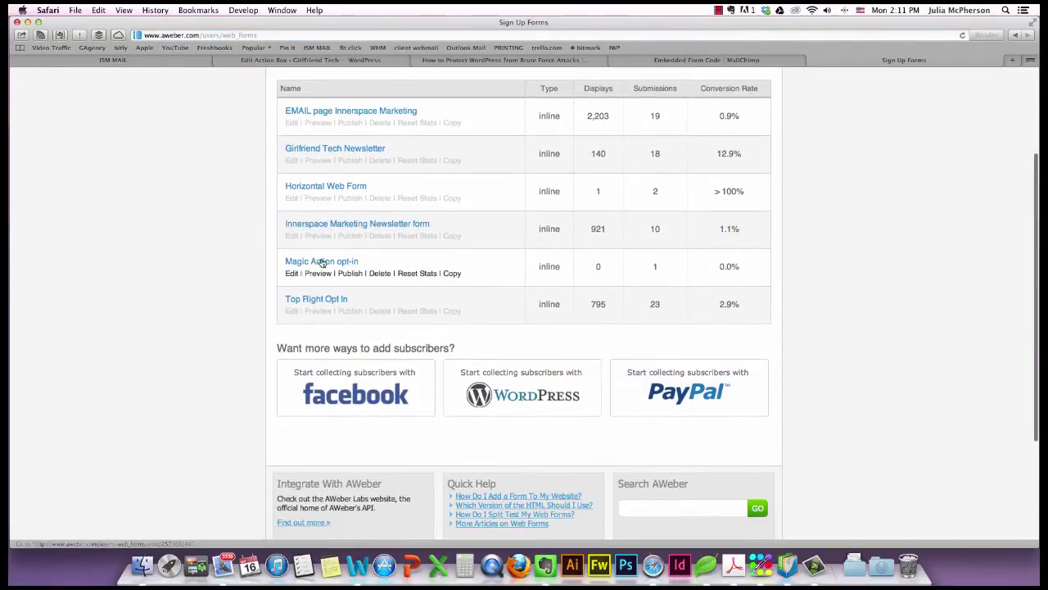
click(311, 264)
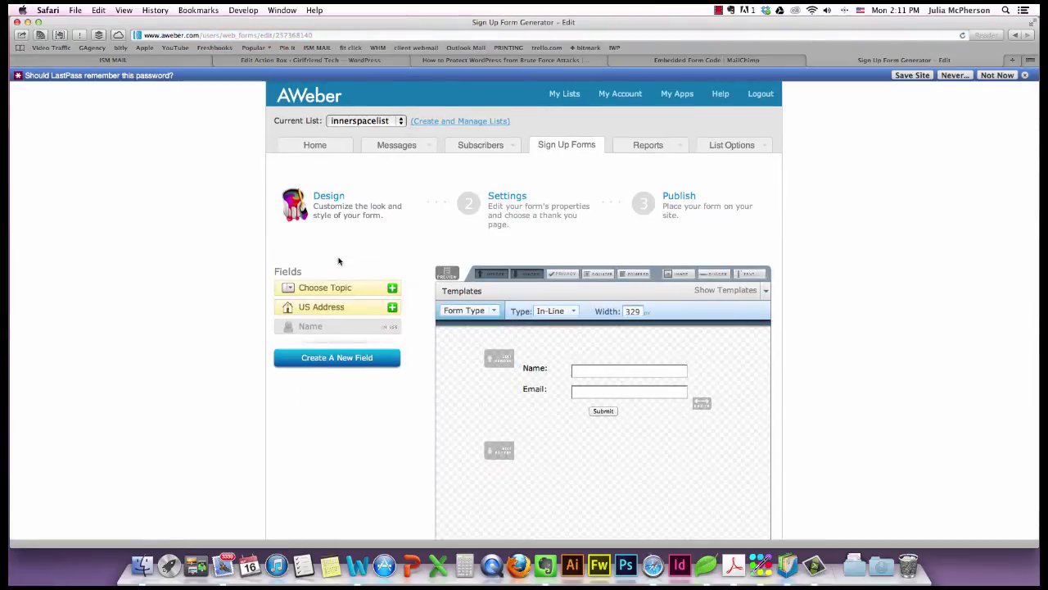
Delete the form's footer, save the form and continue to Step 2 Basic Settings.
scroll(435, 255, down, 2)
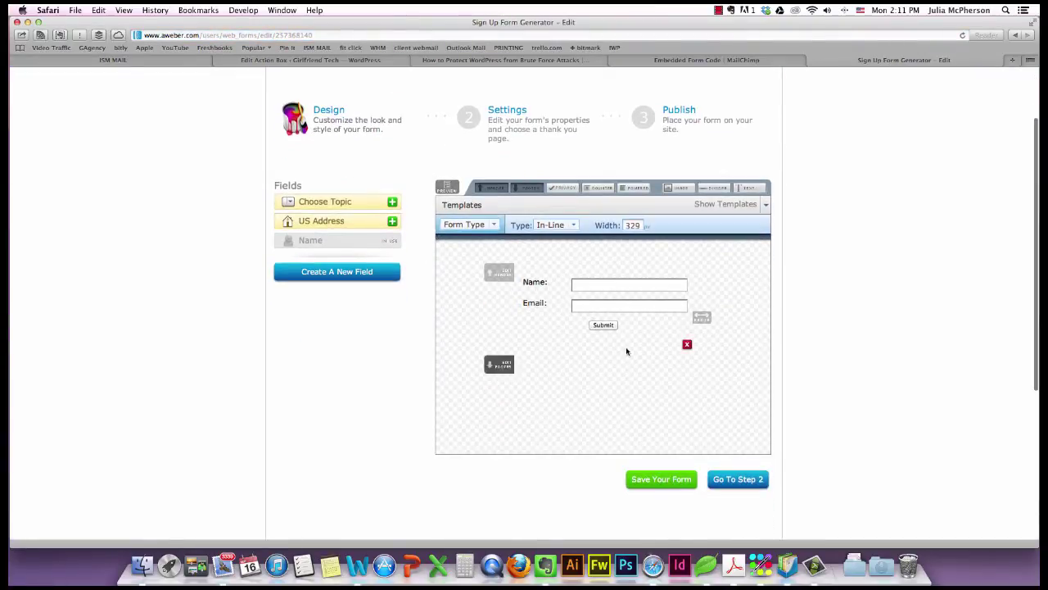
click(687, 344)
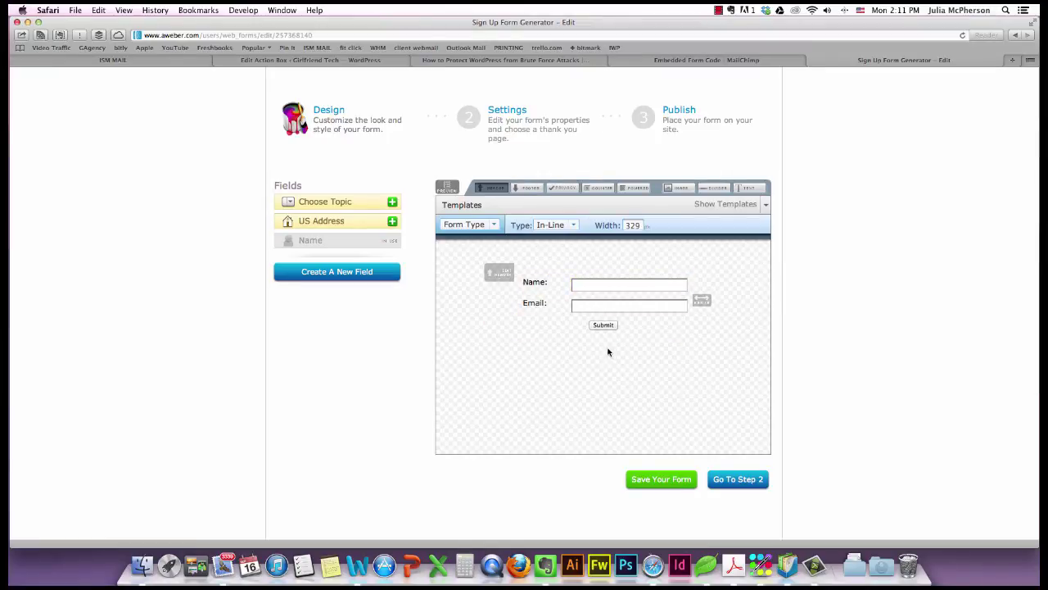
scroll(608, 352, down, 3)
click(680, 416)
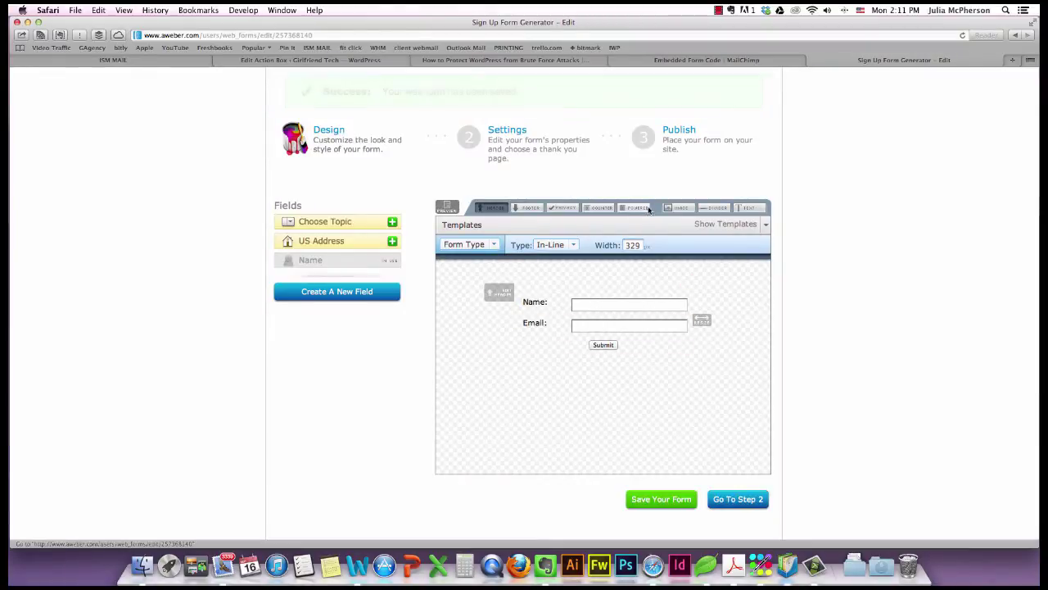
scroll(755, 344, down, 2)
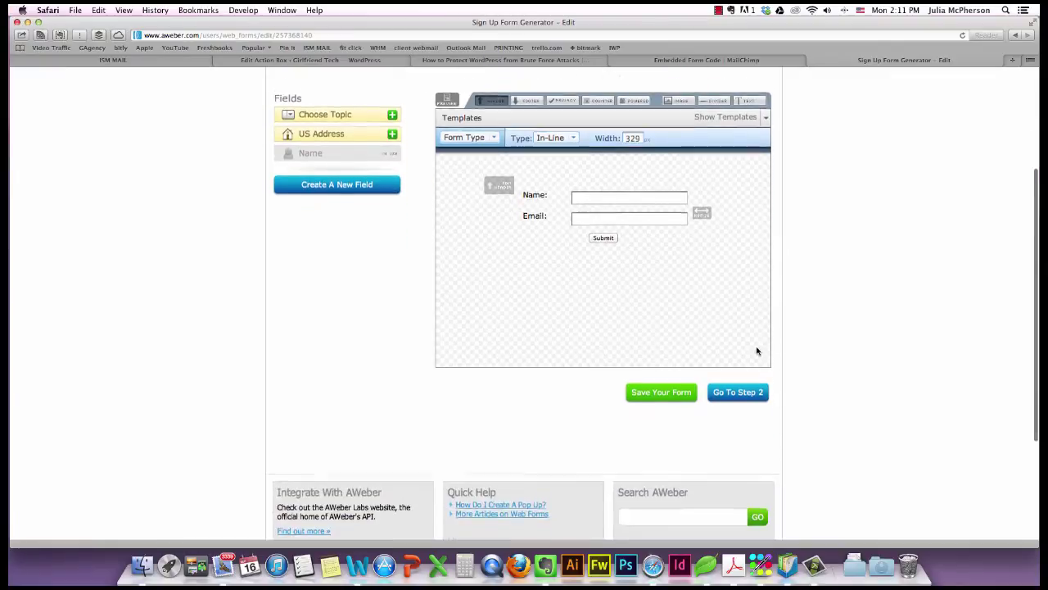
click(752, 392)
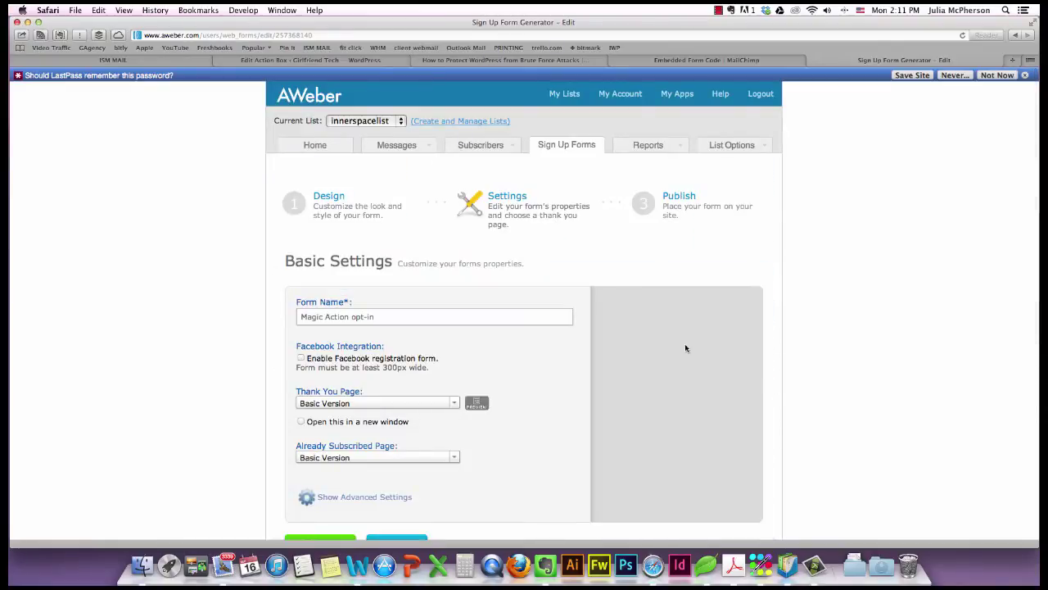
At the Publish step, choose self-install Raw HTML Version code with built-in styling off.
scroll(641, 336, down, 3)
click(398, 368)
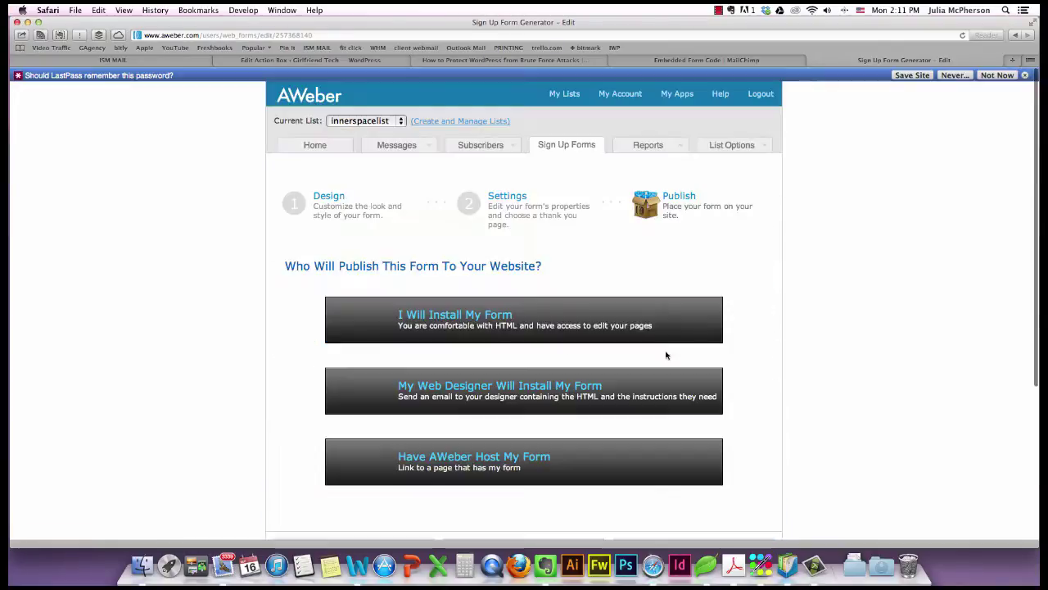
click(700, 307)
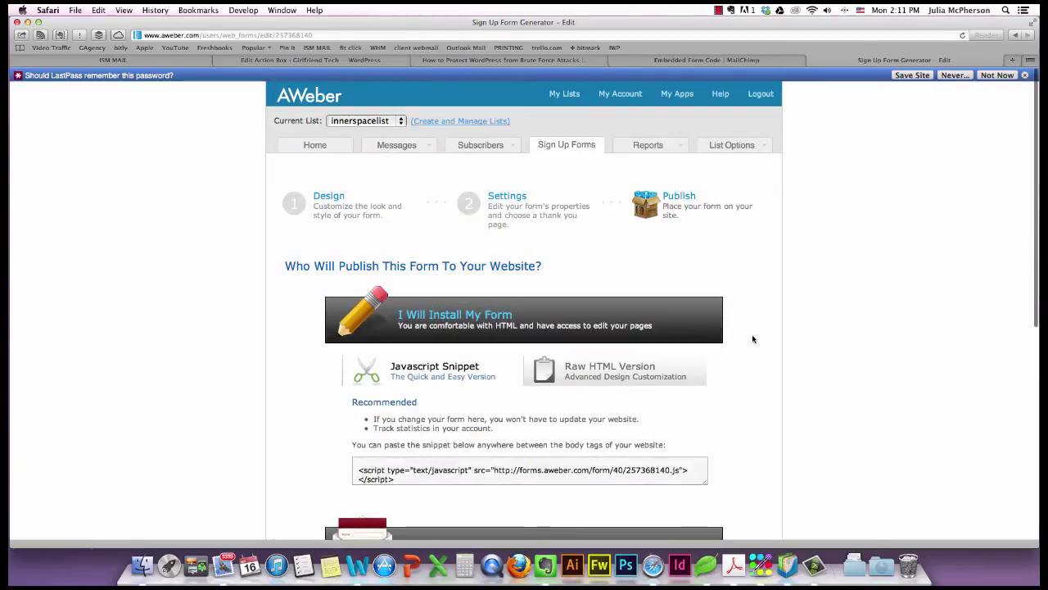
scroll(753, 339, down, 2)
click(616, 301)
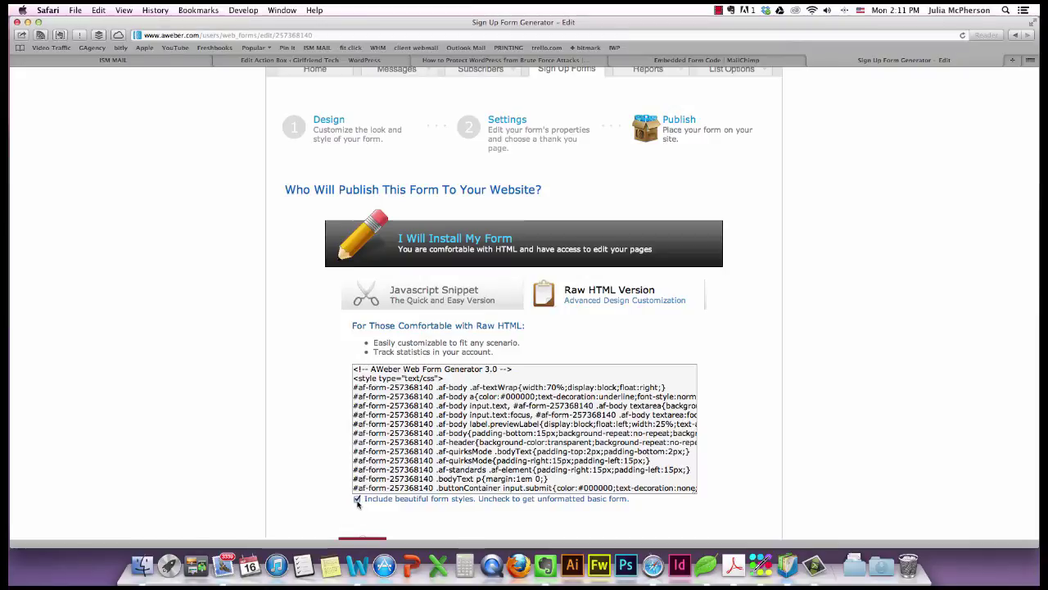
click(357, 498)
Select all the raw HTML code, undoing an accidental duplicate edit.
click(457, 468)
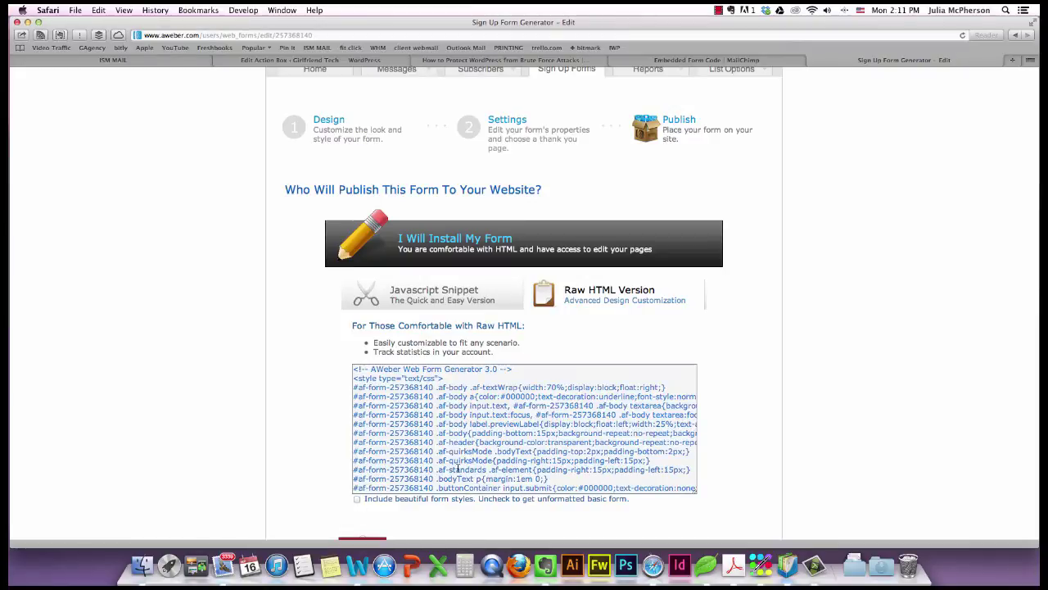
click(353, 368)
mouse_move(354, 369)
mouse_down()
mouse_move(639, 434)
mouse_move(598, 393)
mouse_move(344, 360)
mouse_move(363, 367)
mouse_up()
click(352, 370)
click(353, 368)
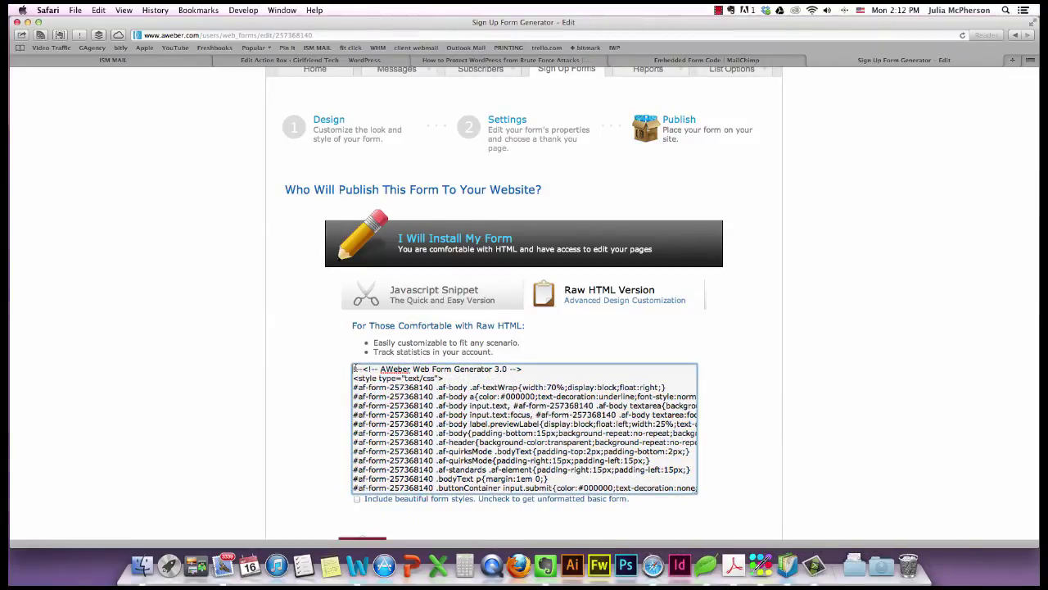
key(super+z)
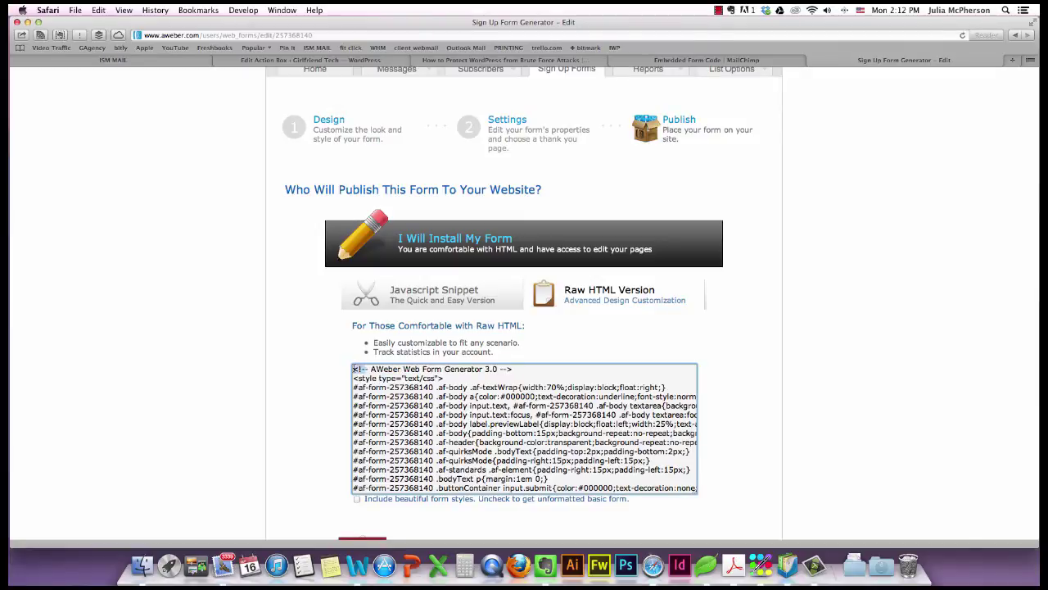
drag(354, 368, 545, 461)
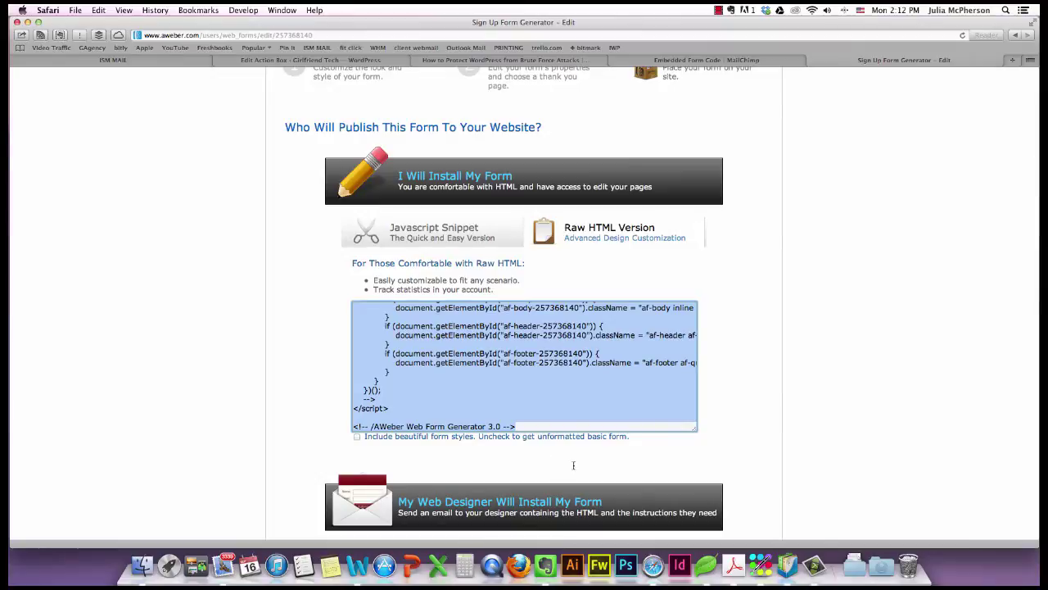
click(713, 62)
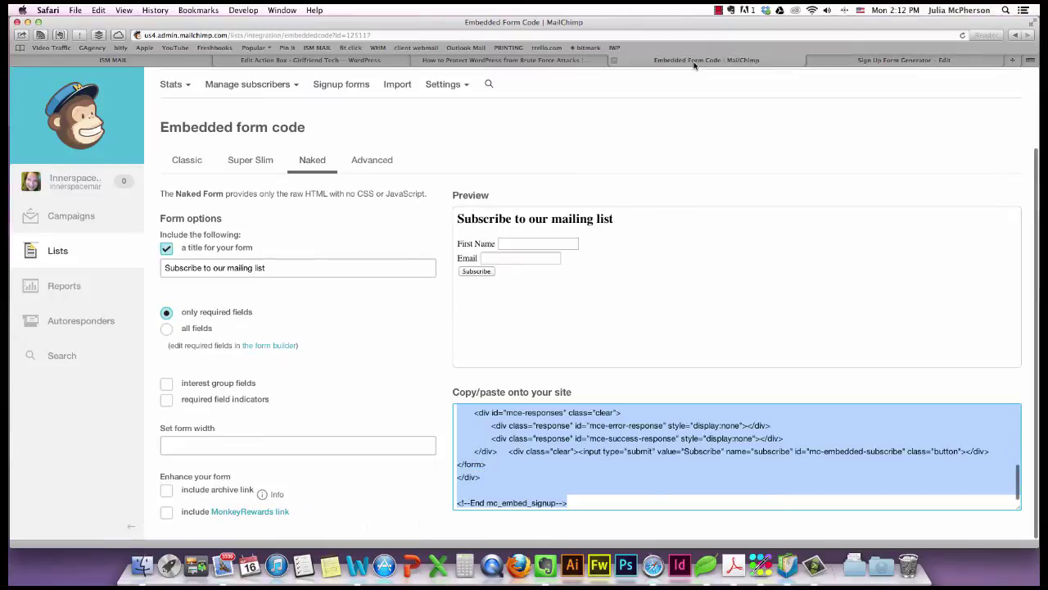
Paste the copied AWeber form code into the Aweber action box's Opt In Form Code field.
click(557, 62)
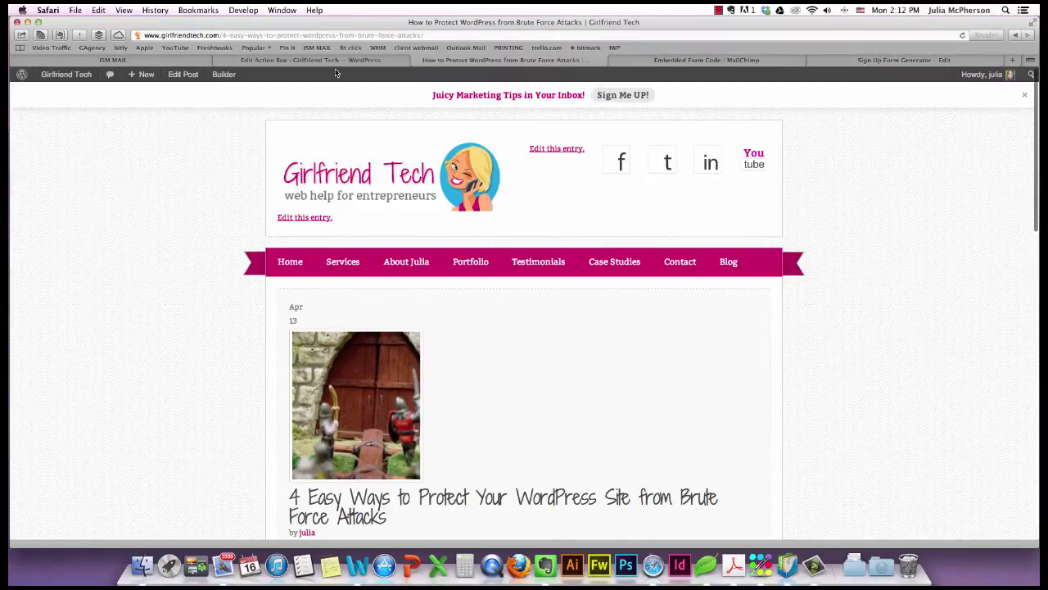
click(335, 61)
click(310, 459)
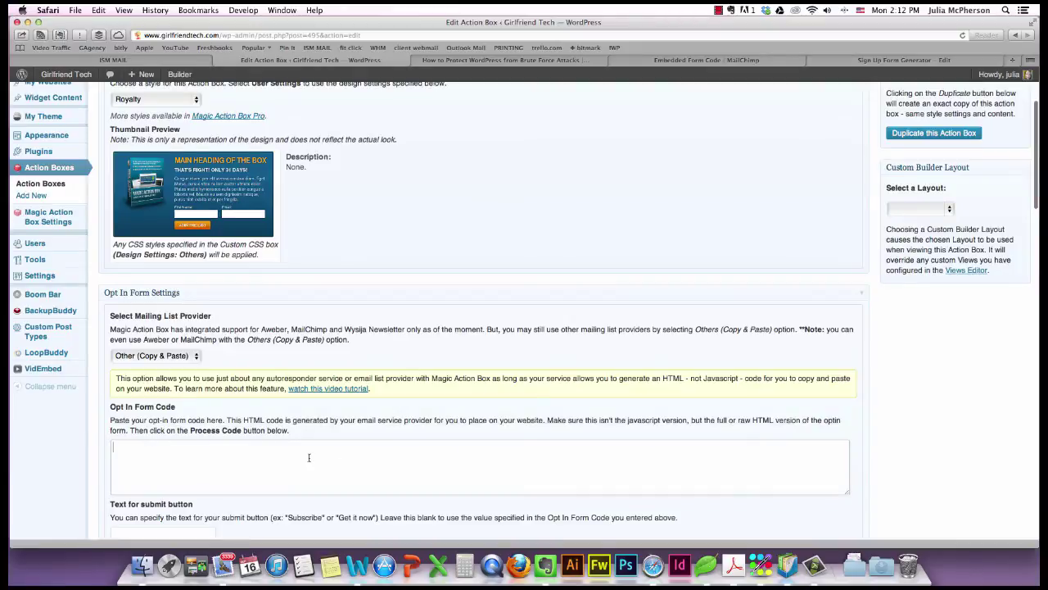
key(super+v)
Set the submit button text to 'Hit Me!', process the code, and save the action box.
scroll(334, 488, down, 3)
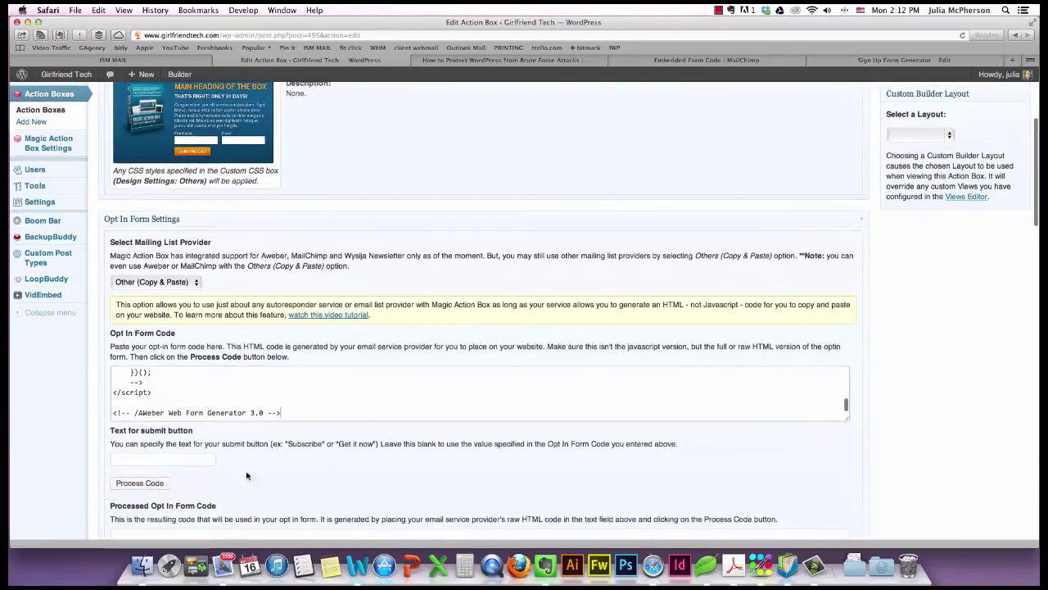
click(179, 461)
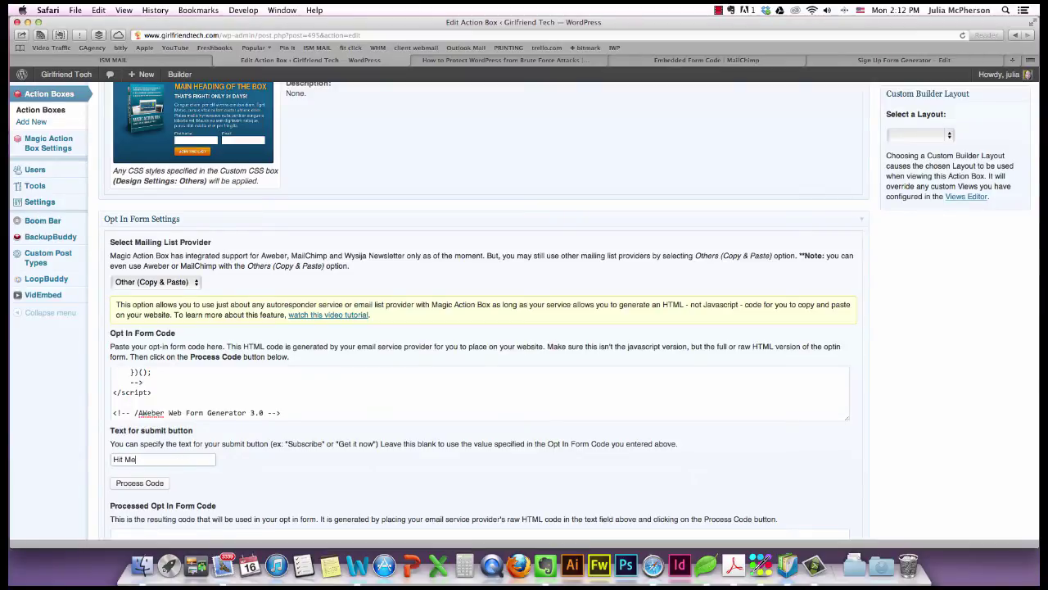
click(144, 485)
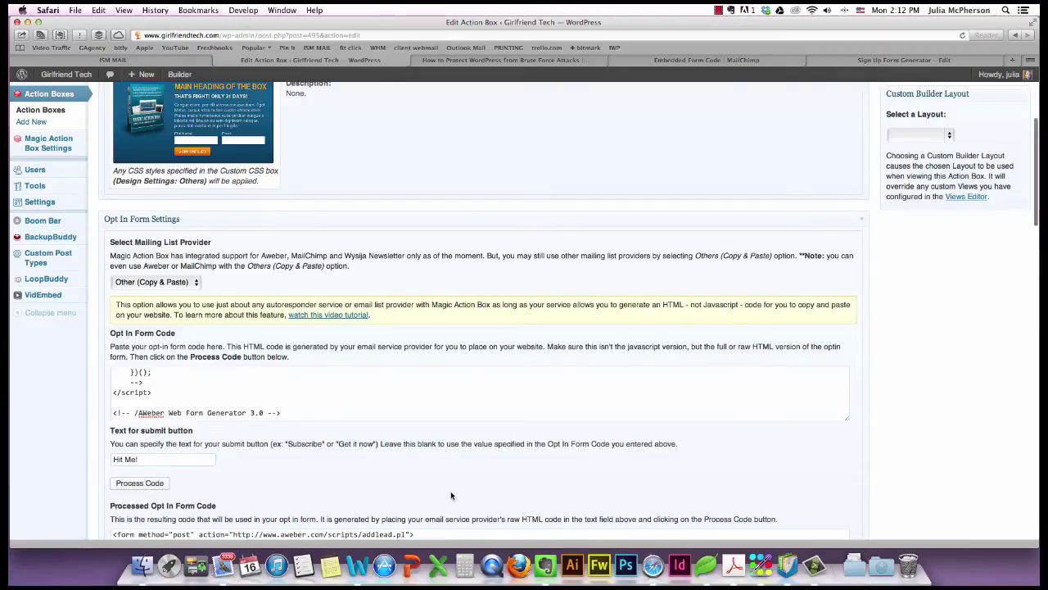
scroll(450, 491, down, 5)
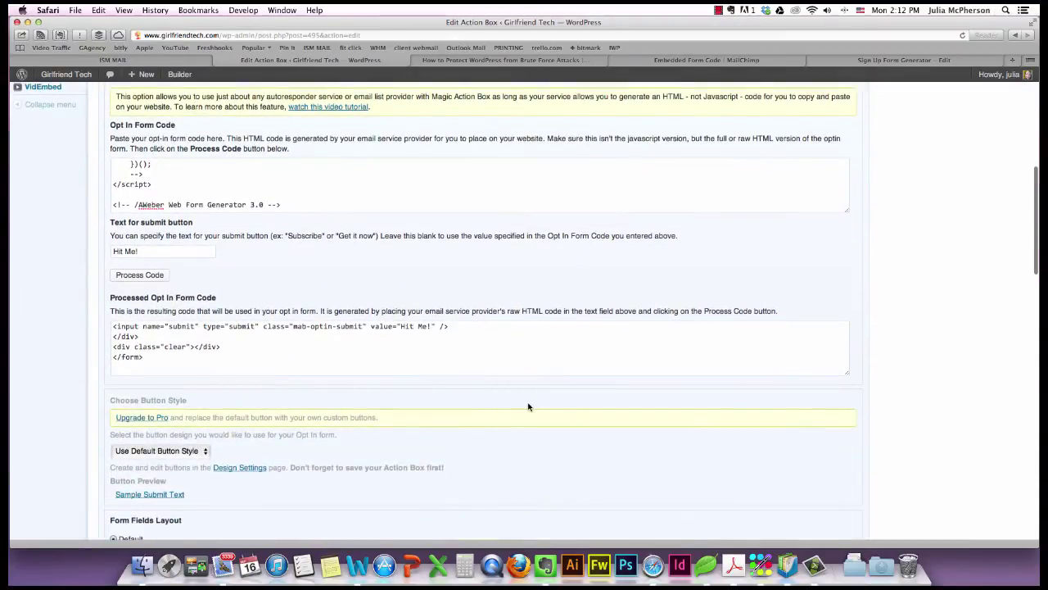
scroll(528, 407, down, 8)
scroll(528, 407, down, 17)
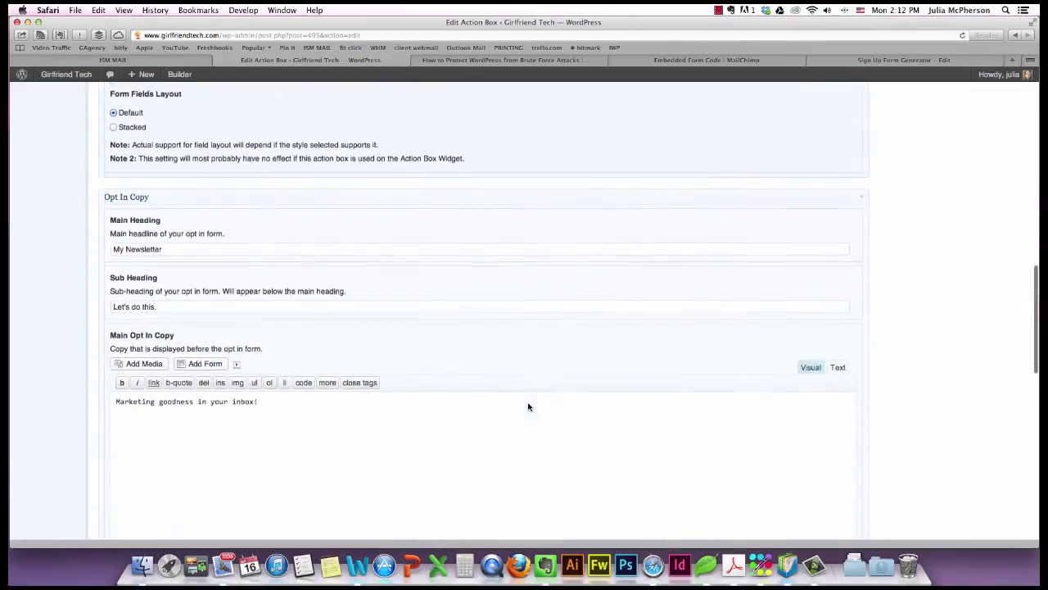
scroll(528, 404, up, 20)
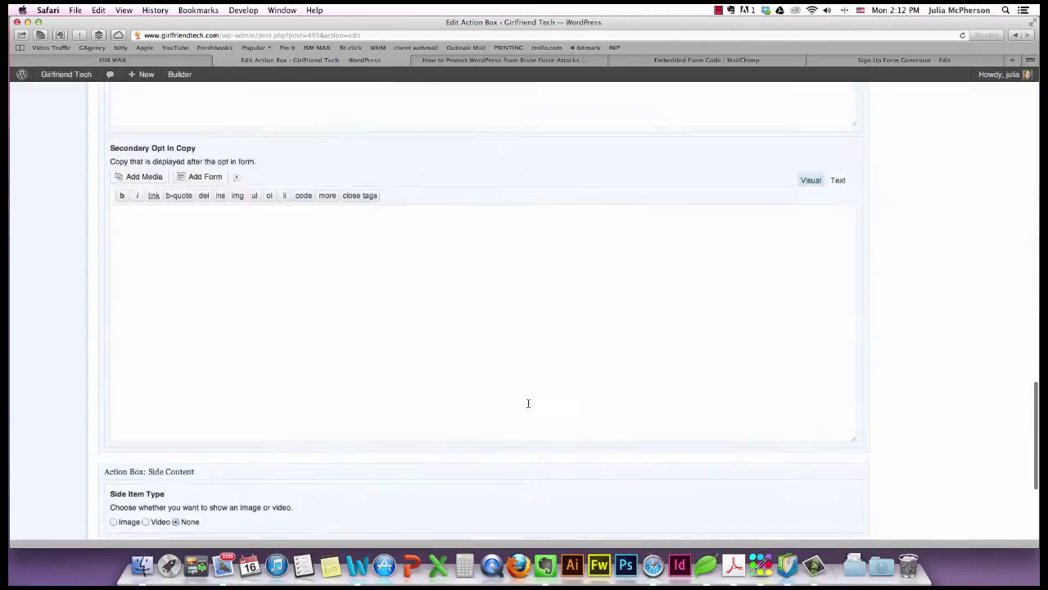
click(1009, 183)
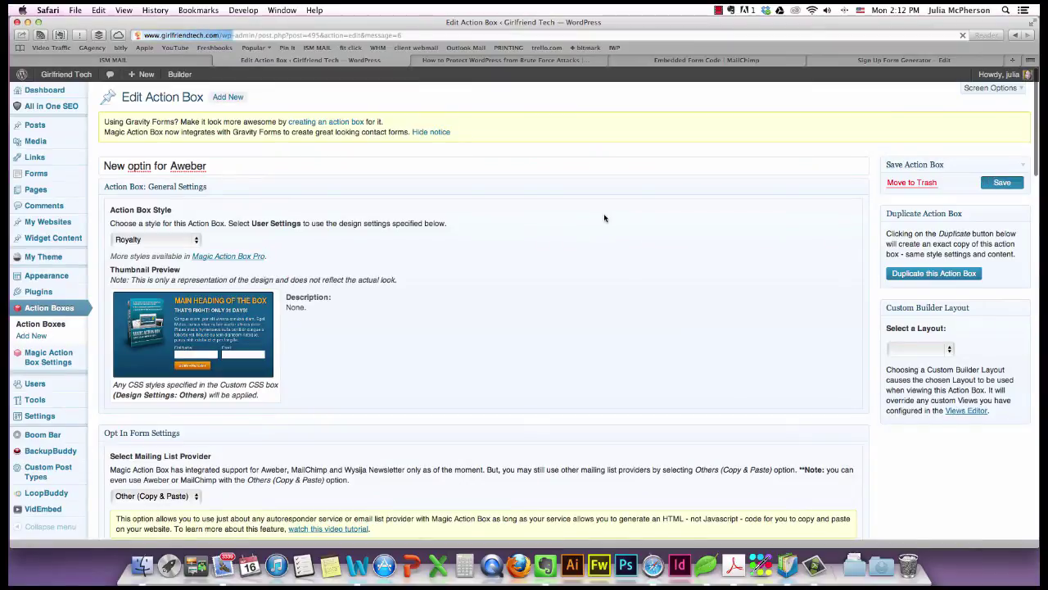
Delete the old AWeber script line from the About Julia page content.
click(39, 190)
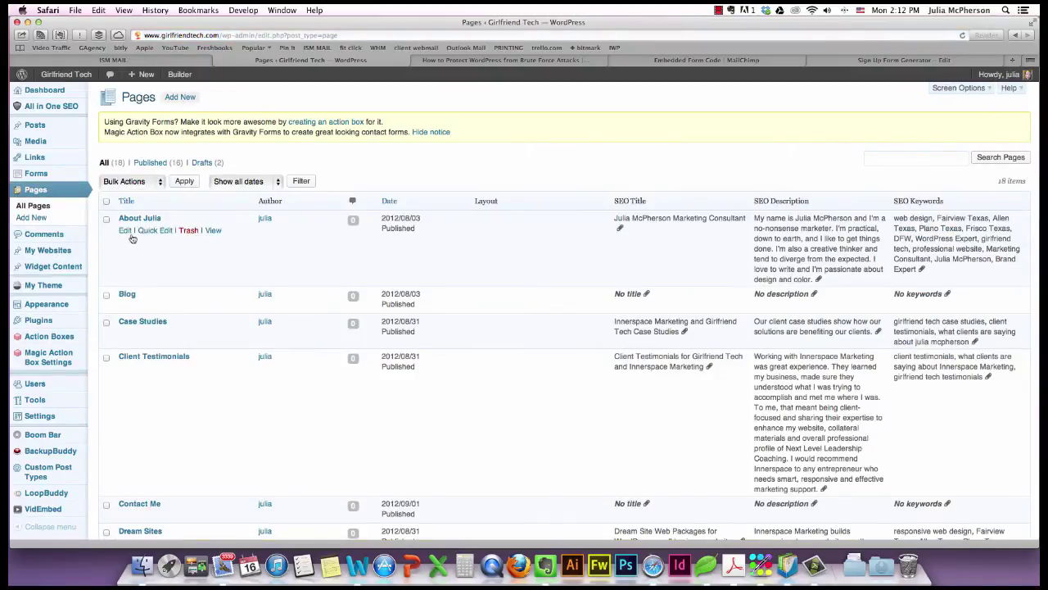
click(124, 230)
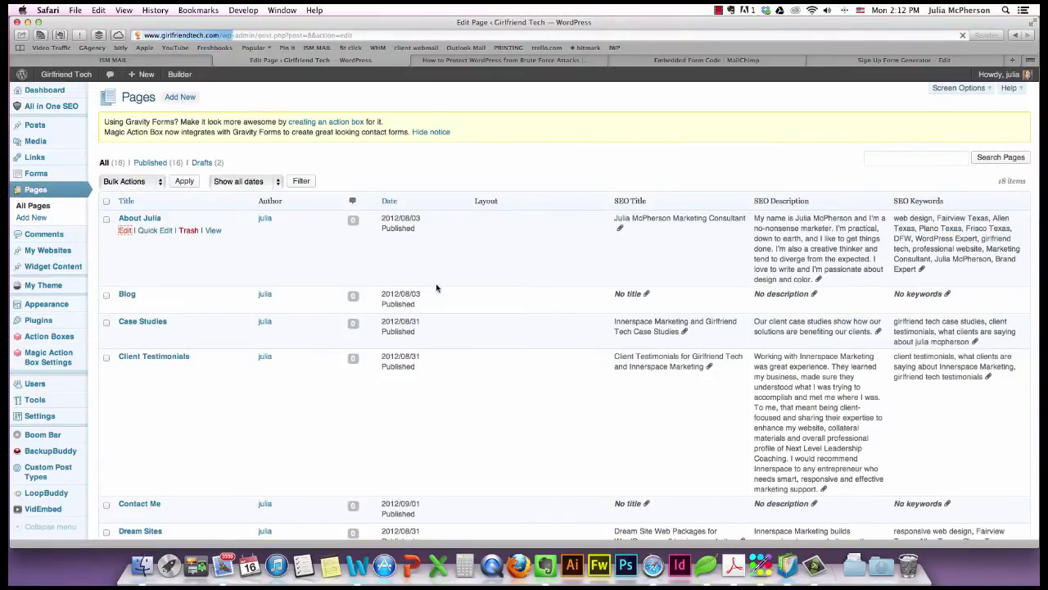
scroll(471, 301, down, 10)
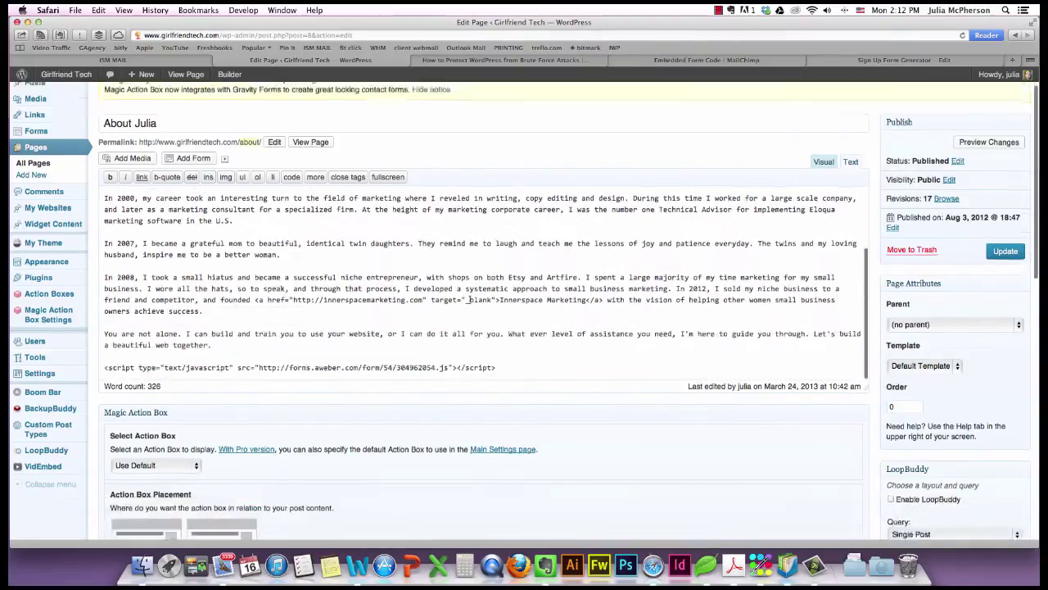
drag(508, 238, 103, 238)
triple_click(100, 238)
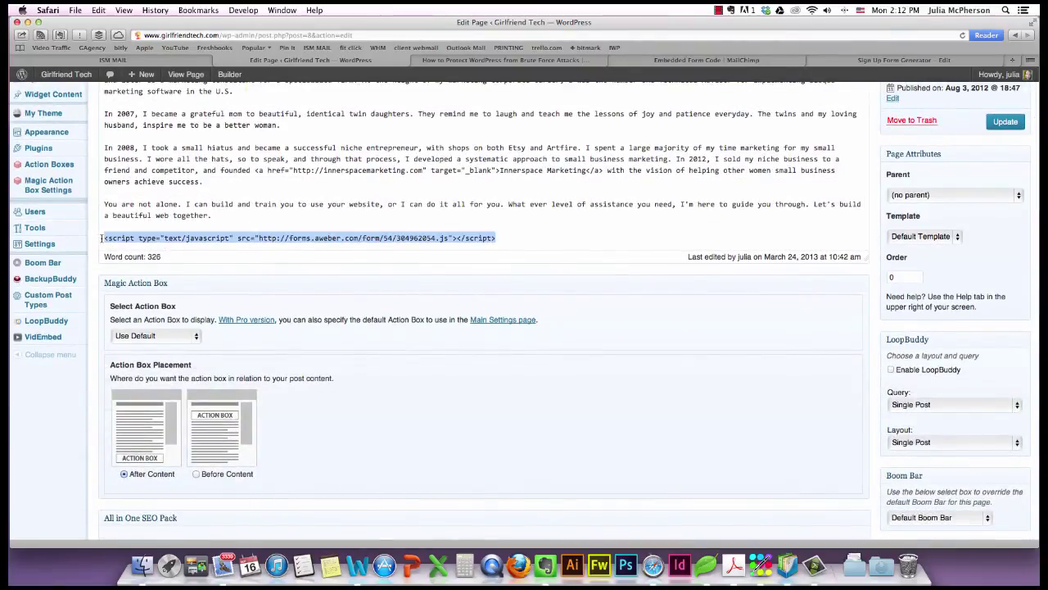
key(BackSpace)
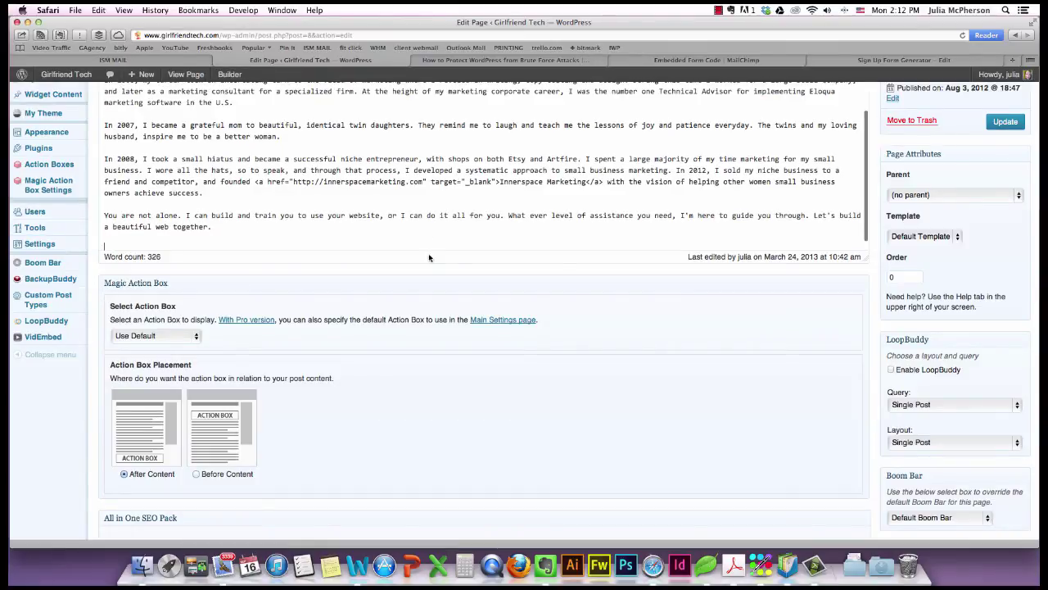
scroll(429, 238, up, 10)
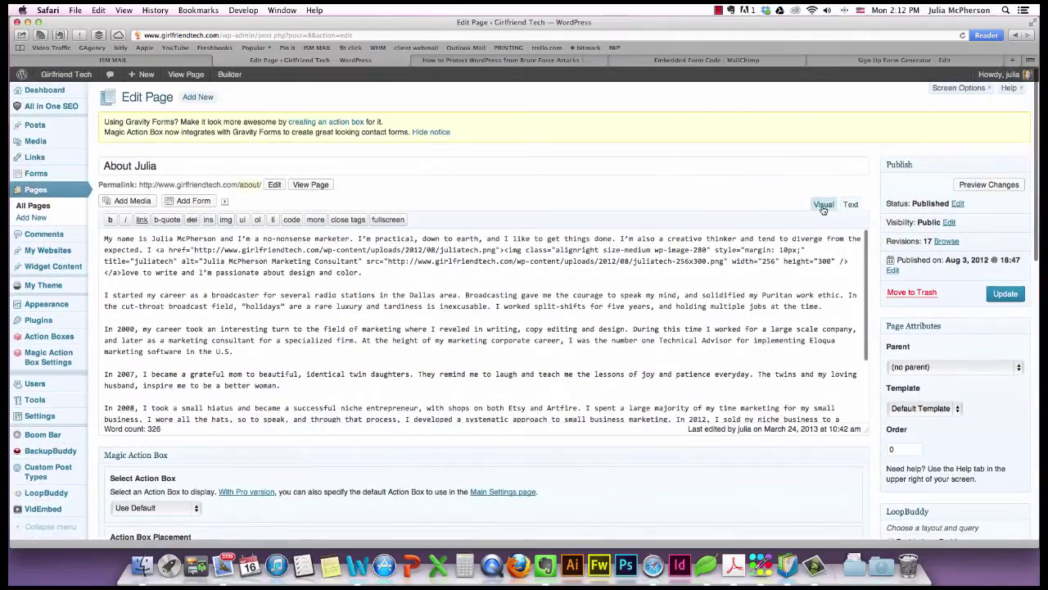
Place the 'New optin for Aweber' action box Before Content and update the page.
click(823, 204)
scroll(234, 309, down, 2)
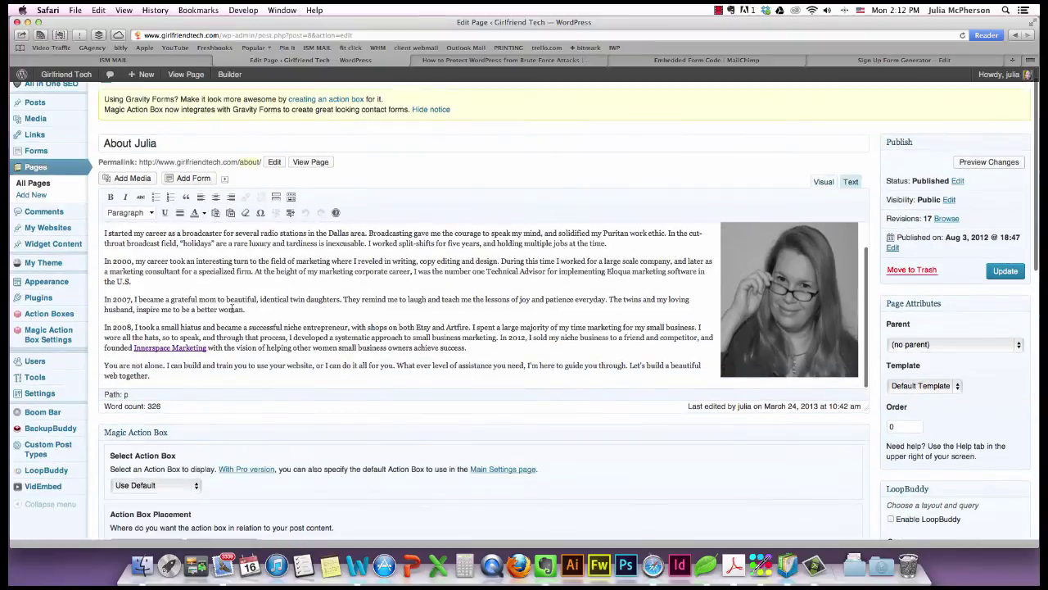
scroll(234, 309, down, 3)
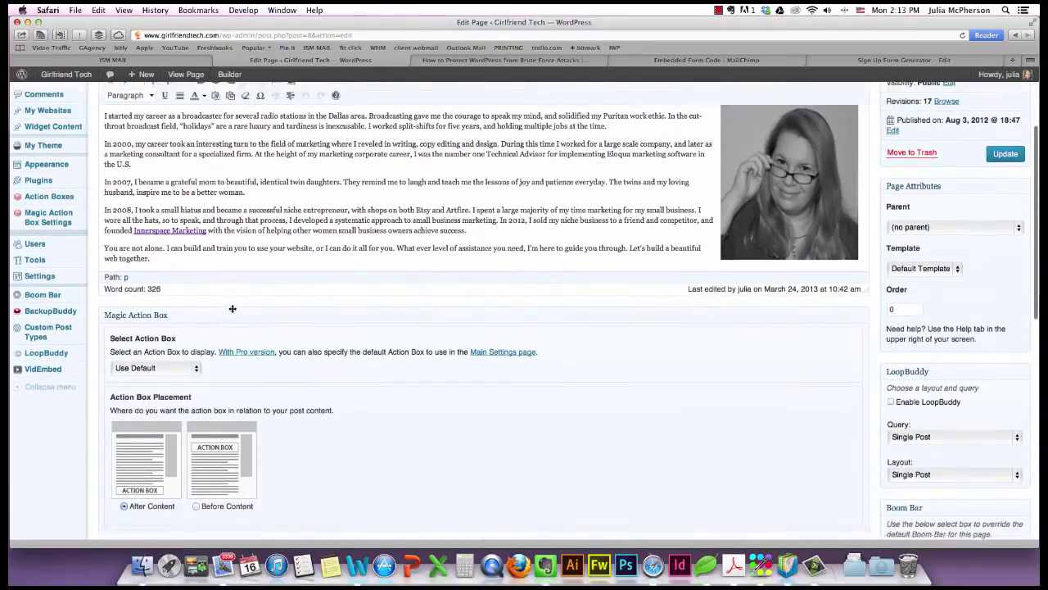
scroll(232, 308, down, 3)
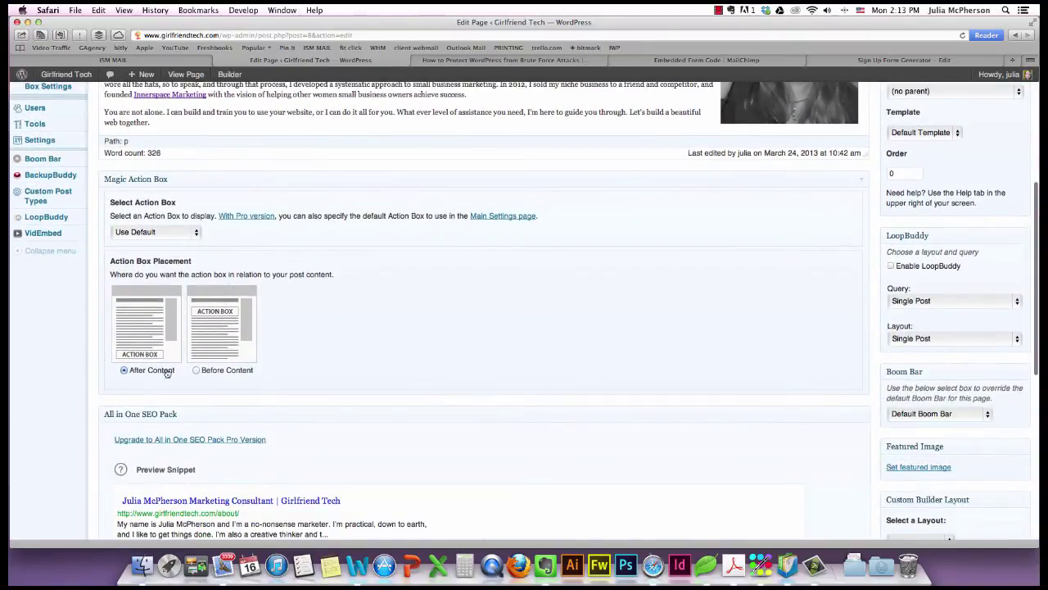
click(196, 370)
scroll(618, 332, up, 7)
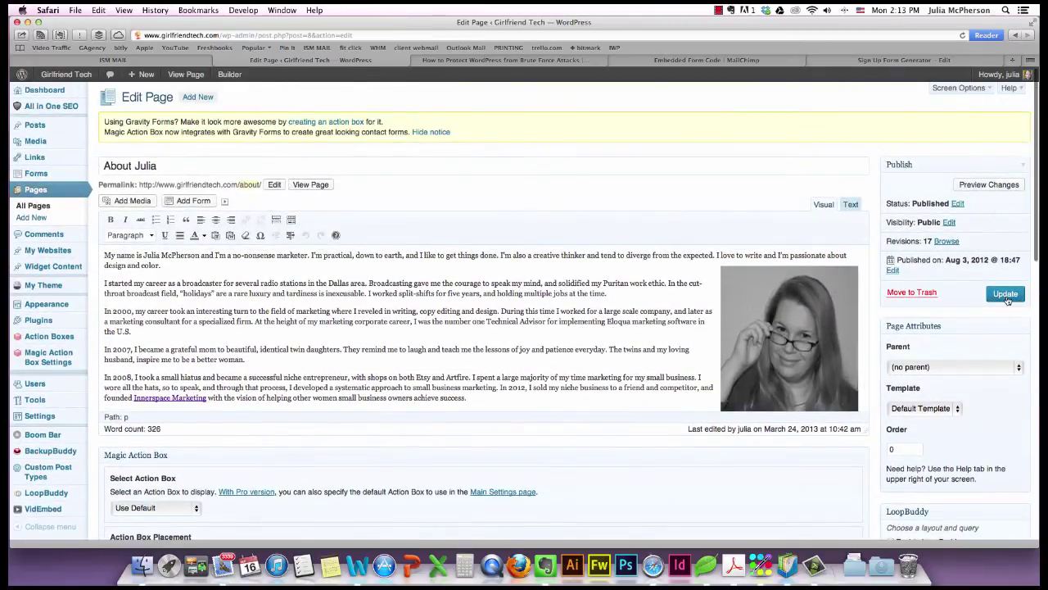
scroll(426, 475, down, 1)
click(163, 463)
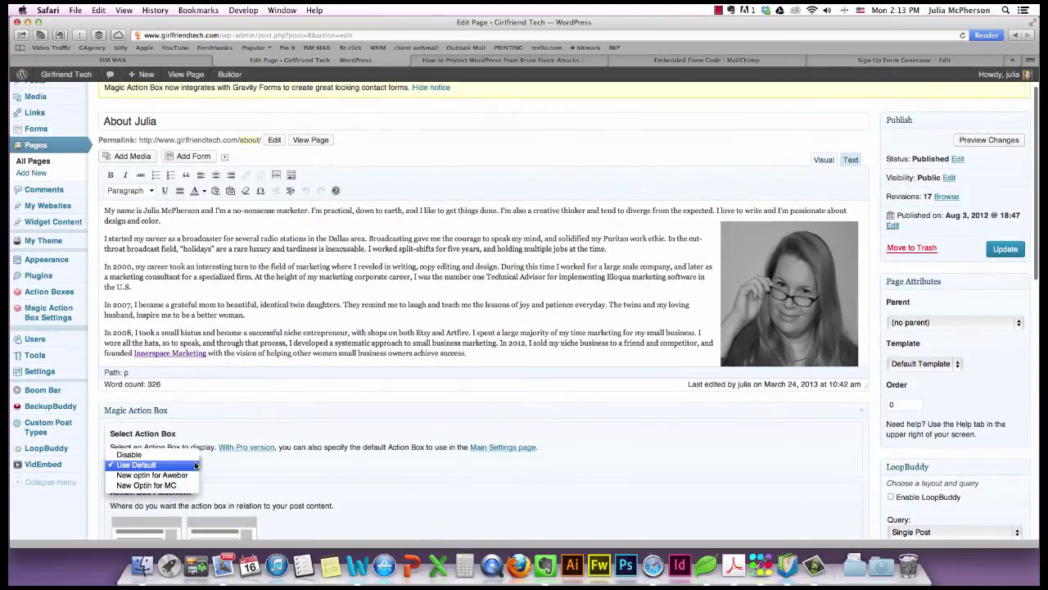
click(152, 475)
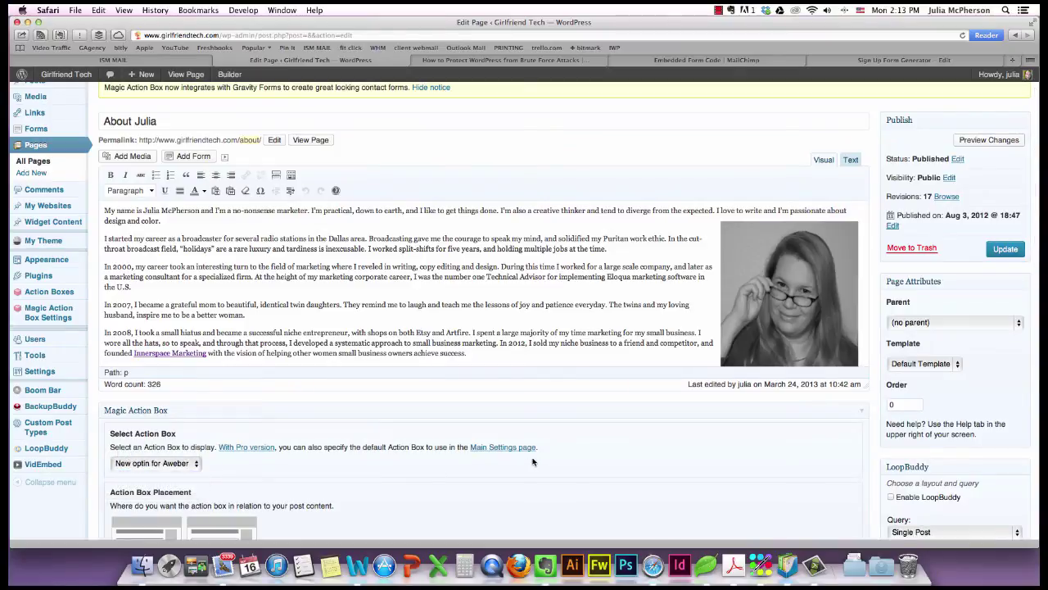
click(1011, 253)
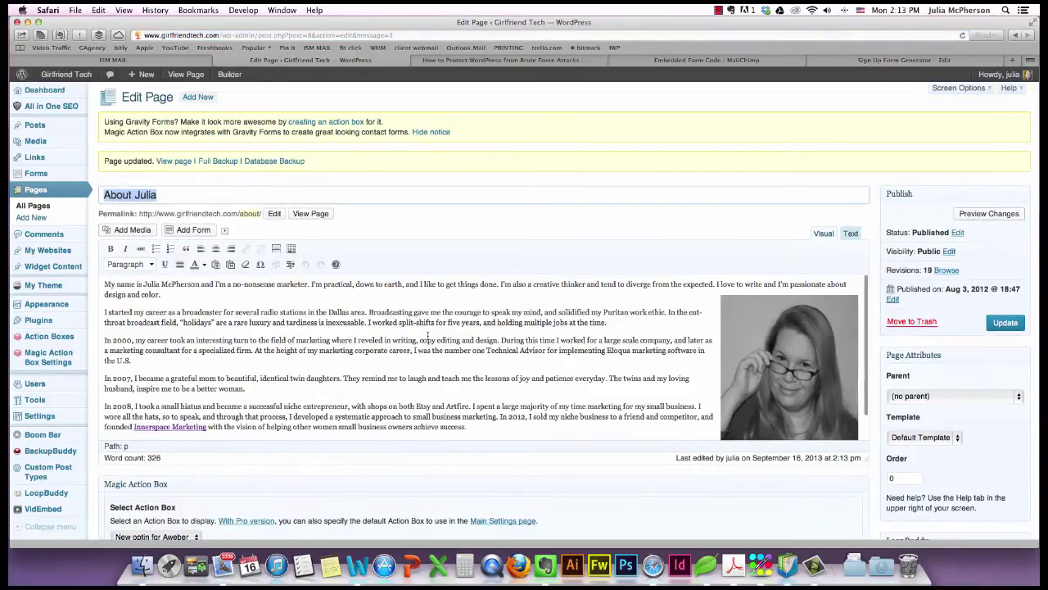
View the live About Julia page and check the blue My Newsletter box with its orange Hit Me! button.
click(164, 161)
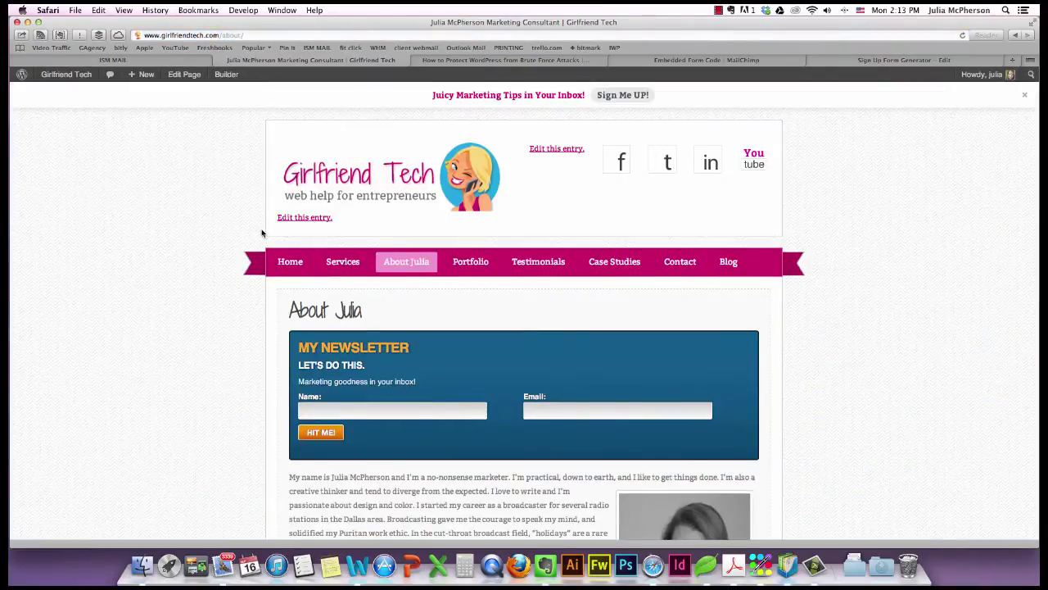
scroll(262, 233, down, 3)
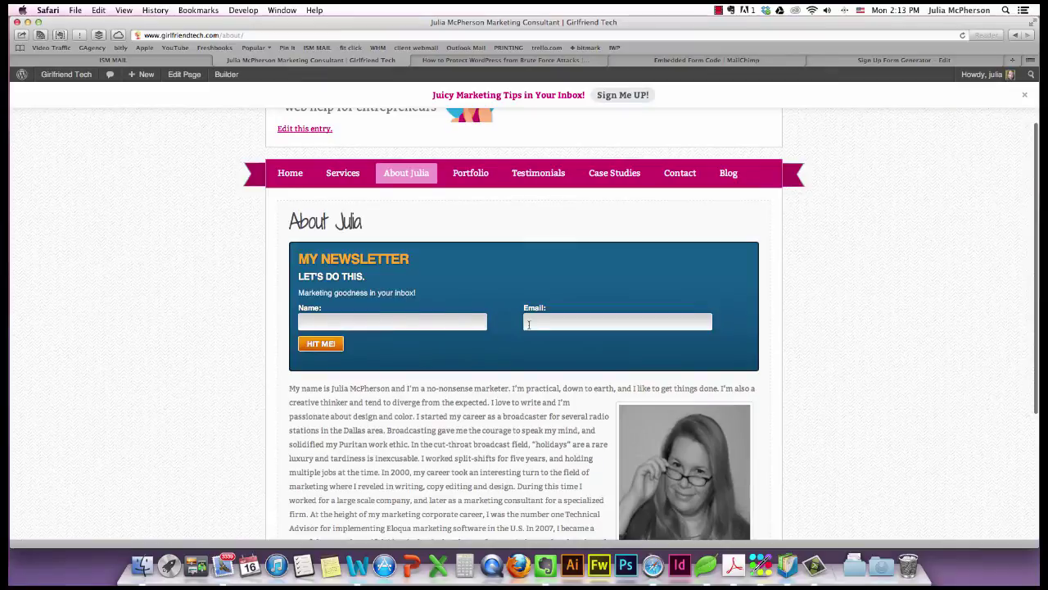
scroll(528, 325, down, 2)
scroll(528, 325, up, 1)
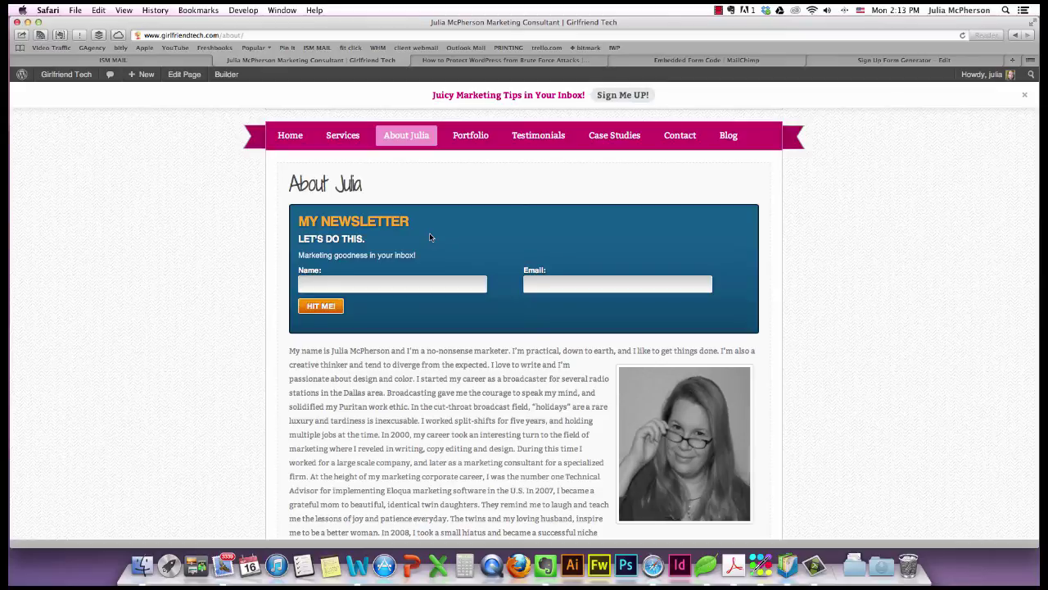
scroll(519, 239, up, 3)
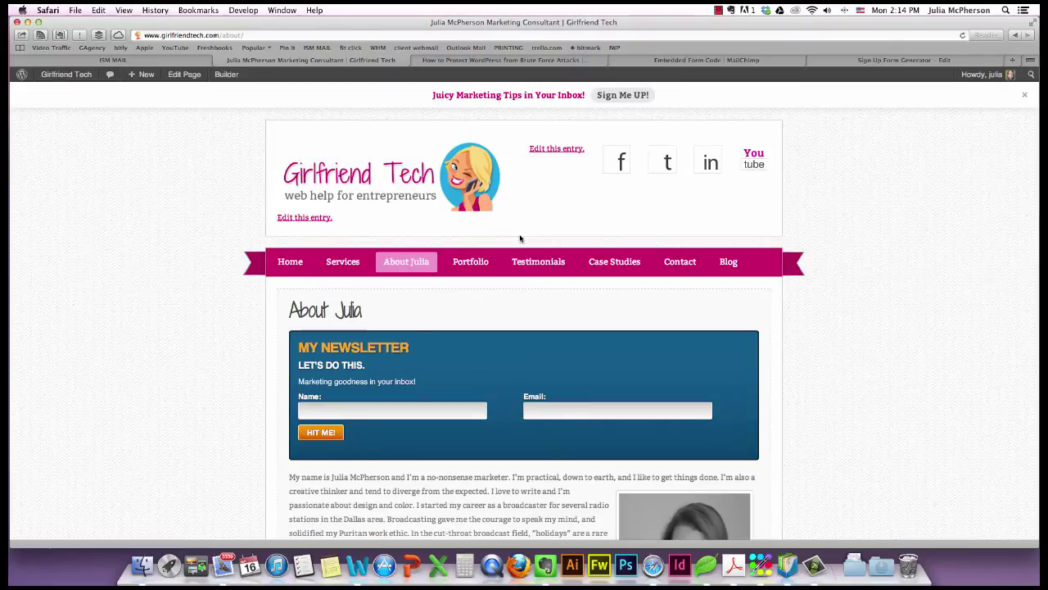
scroll(573, 333, down, 3)
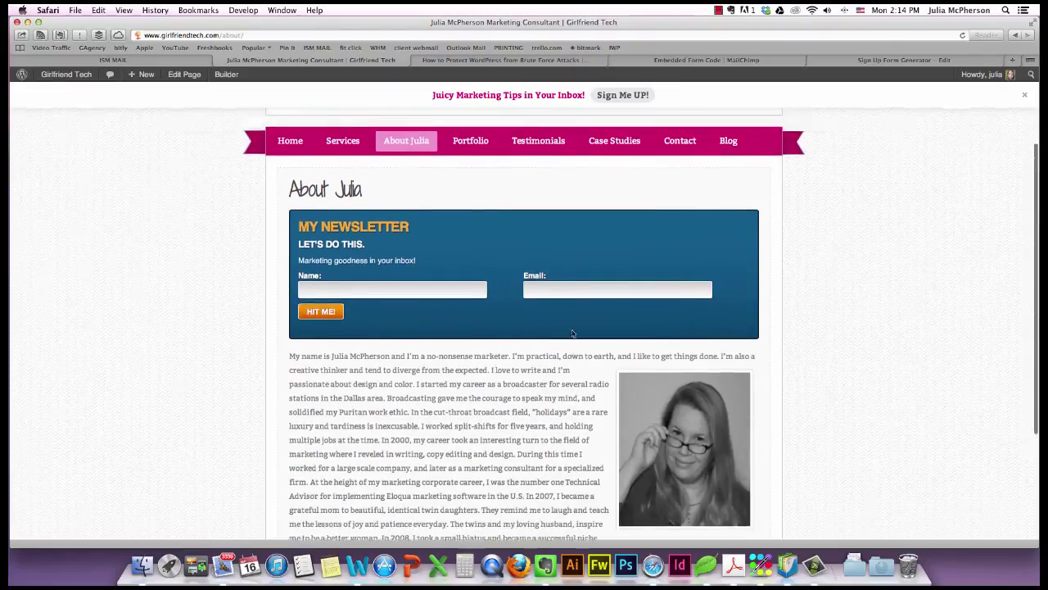
scroll(572, 333, up, 3)
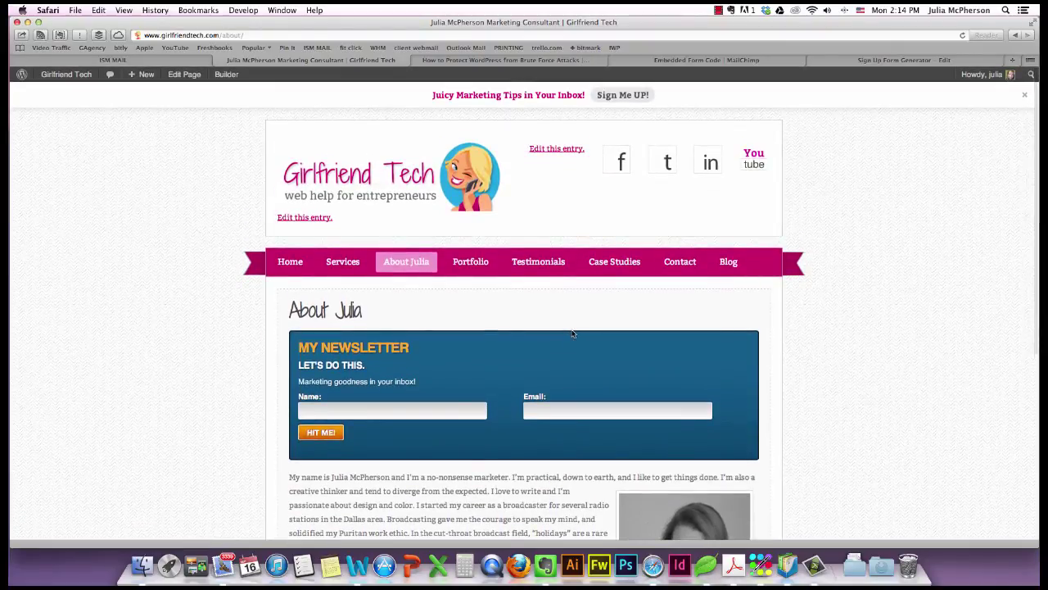